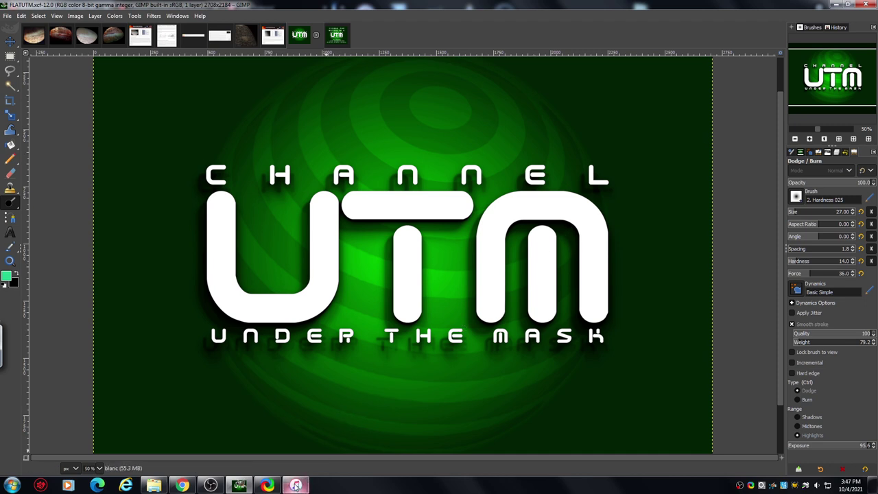
Move from the Triton image to the PIA00317 TRITON INFO PhotoJournal page.
{"action": "mouse_move", "coordinate": [295, 486]}
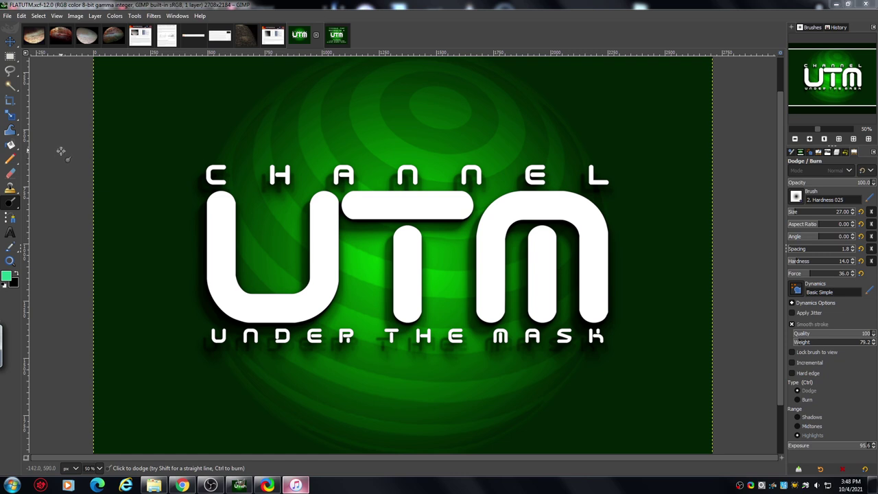
{"action": "left_click", "coordinate": [85, 36]}
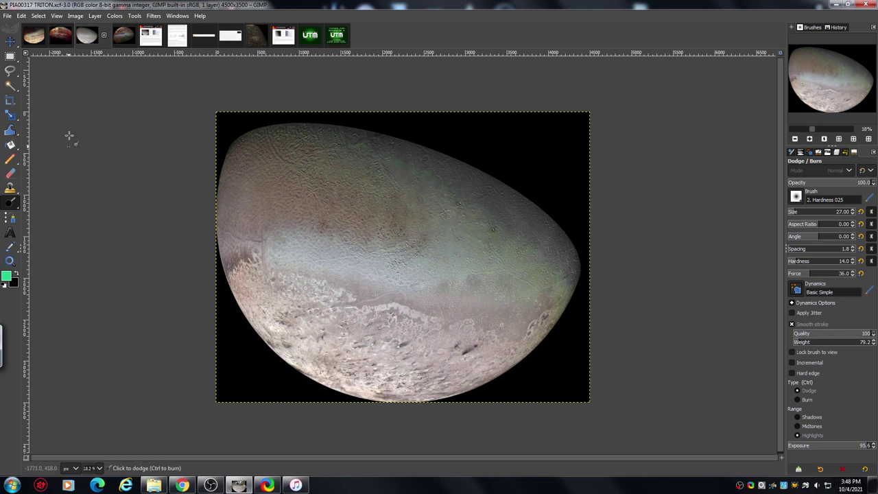
{"action": "left_click", "coordinate": [148, 42]}
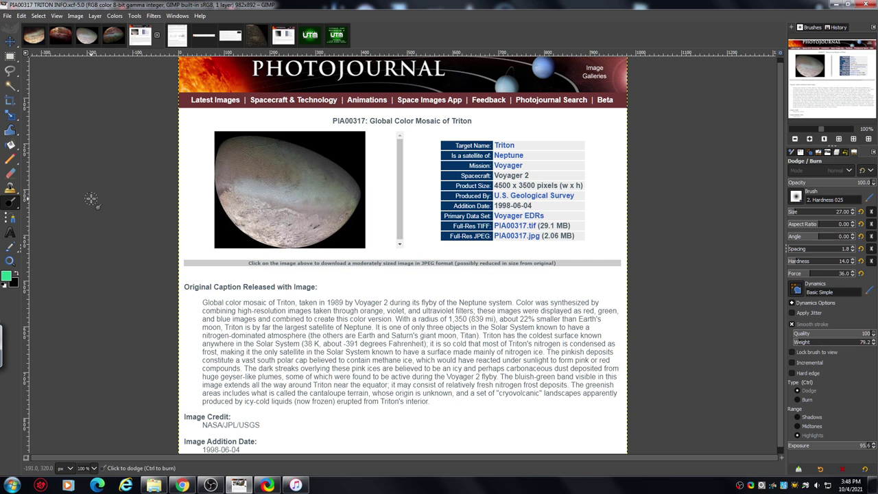
Put the GIMP window into fullscreen with F11.
{"action": "mouse_move", "coordinate": [296, 486]}
{"action": "key", "text": "F11"}
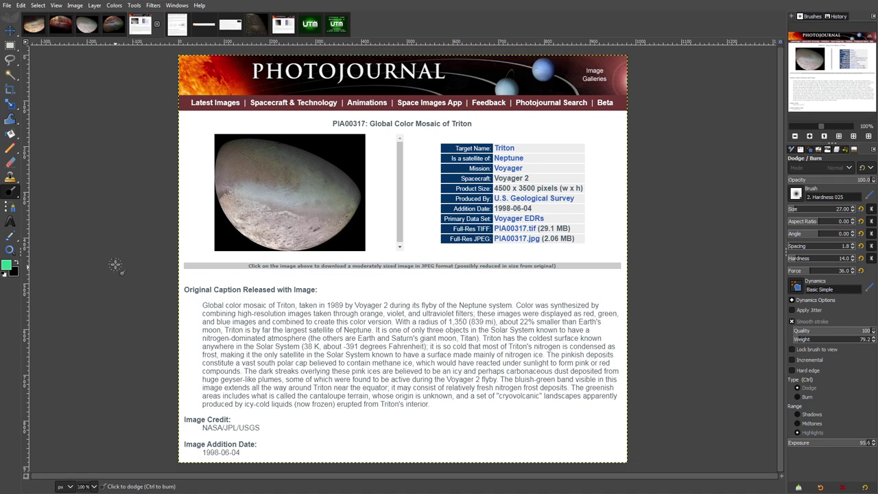
{"action": "key", "text": "F11"}
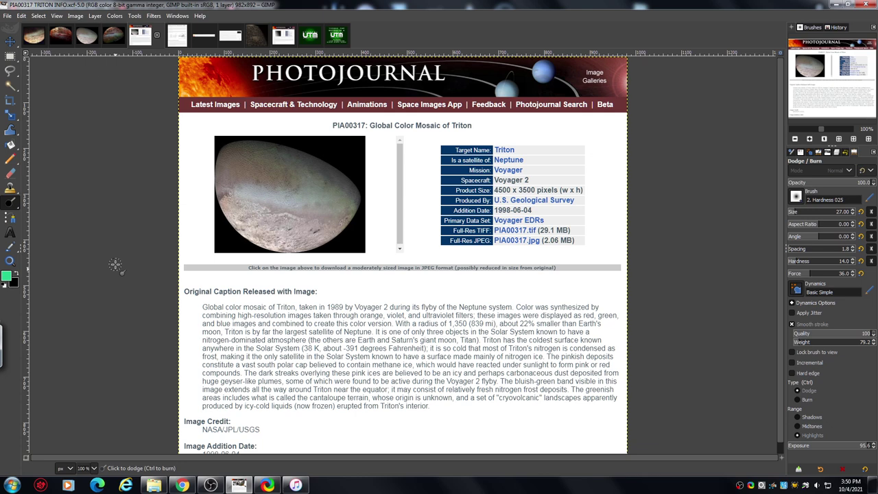
{"action": "key", "text": "F11"}
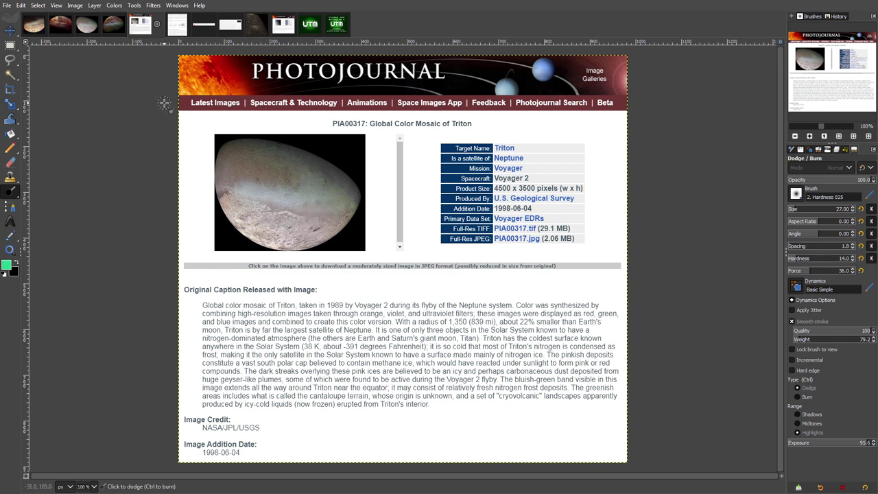
Look over the Wikipedia Voyager screenshot, then show the instrument table at 100%.
{"action": "left_click", "coordinate": [232, 28]}
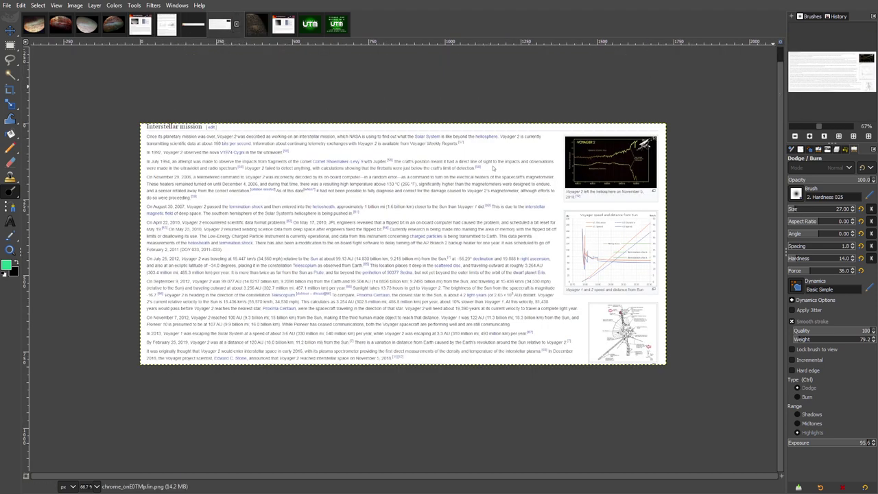
{"action": "left_click", "coordinate": [809, 137]}
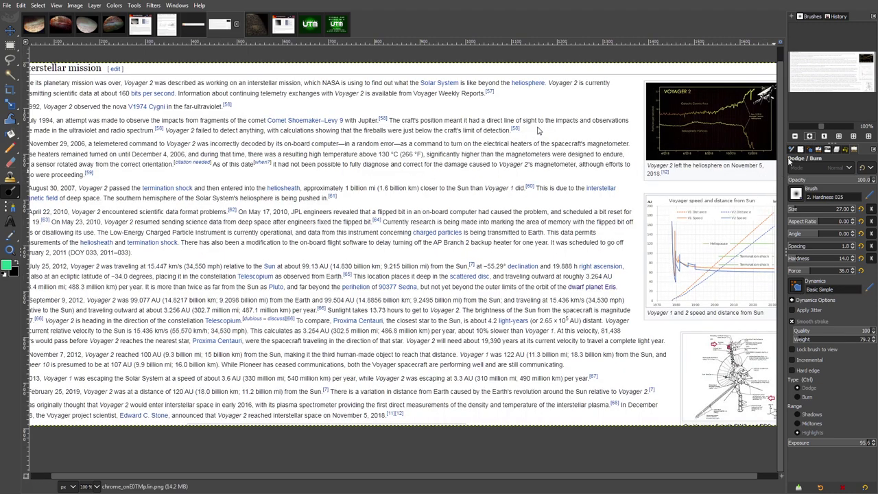
{"action": "left_click", "coordinate": [820, 128]}
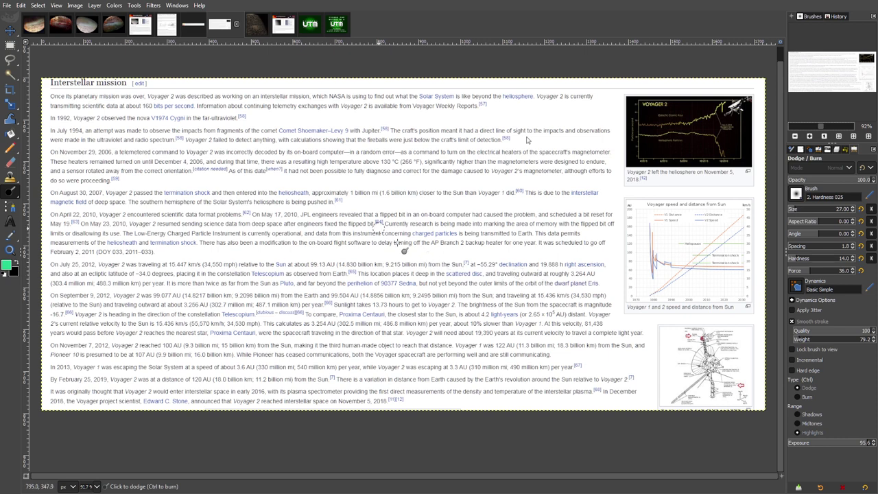
{"action": "left_click", "coordinate": [194, 29]}
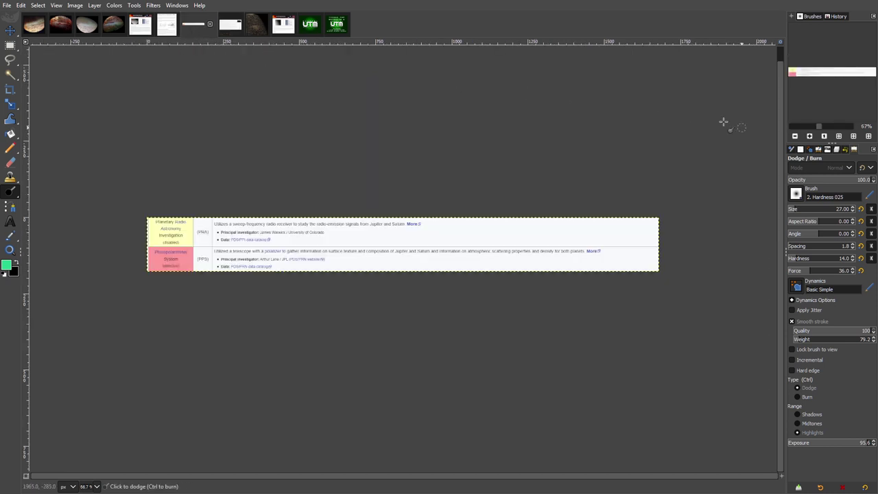
{"action": "key", "text": "1"}
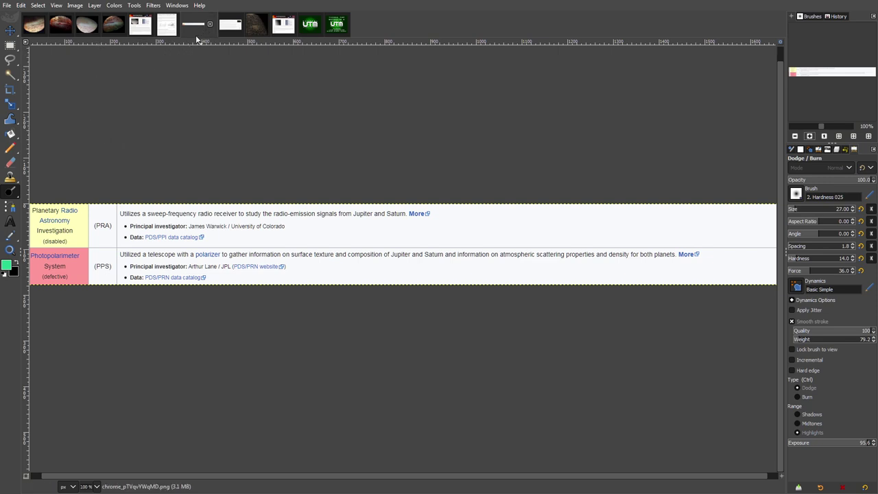
View the Imaging Science Subsystem screenshot at 1:1, then return to the PhotoJournal page.
{"action": "left_click", "coordinate": [167, 26]}
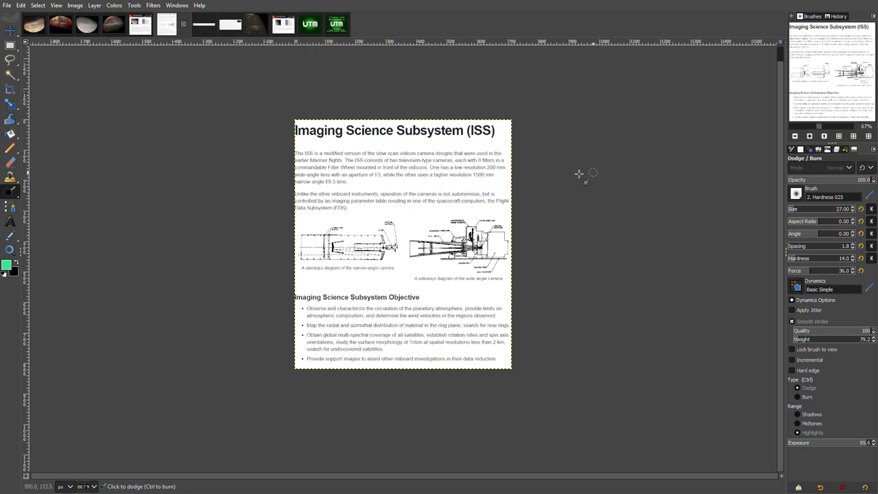
{"action": "left_click", "coordinate": [810, 137]}
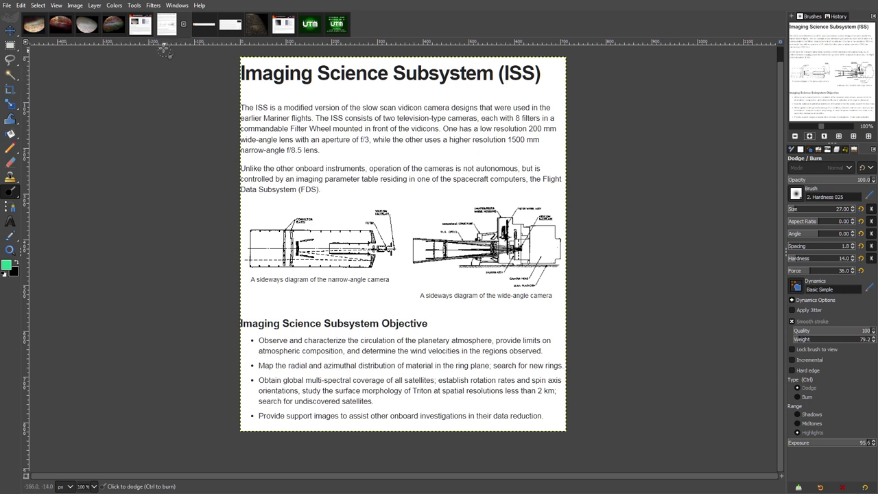
{"action": "left_click", "coordinate": [141, 29]}
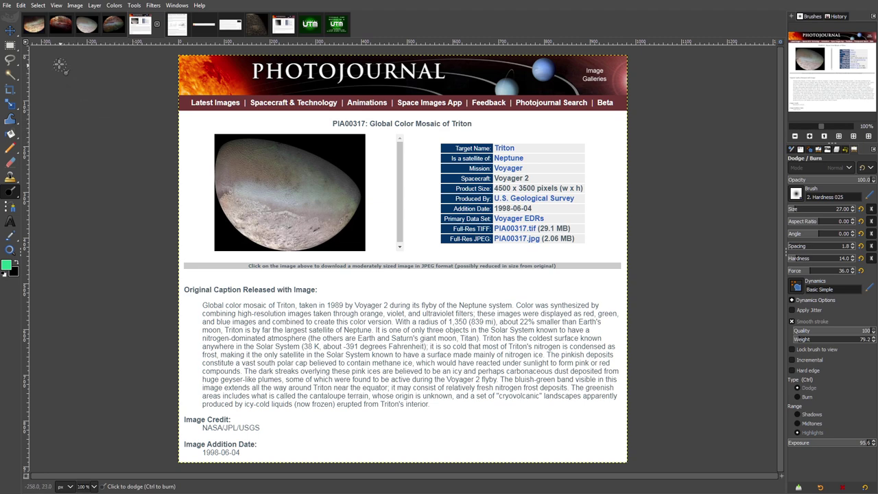
Compare the PhotoJournal page with the Triton mosaic, ending on PIA00317.tif.
{"action": "left_click", "coordinate": [86, 26]}
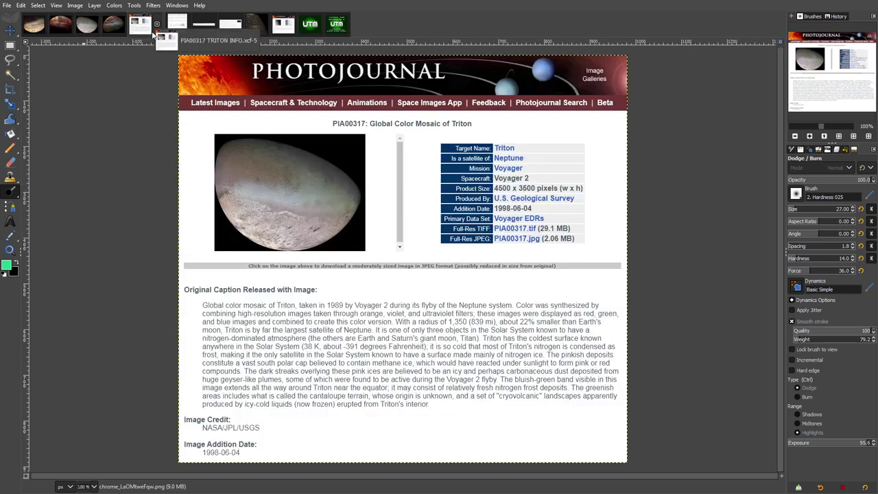
{"action": "left_click", "coordinate": [150, 25]}
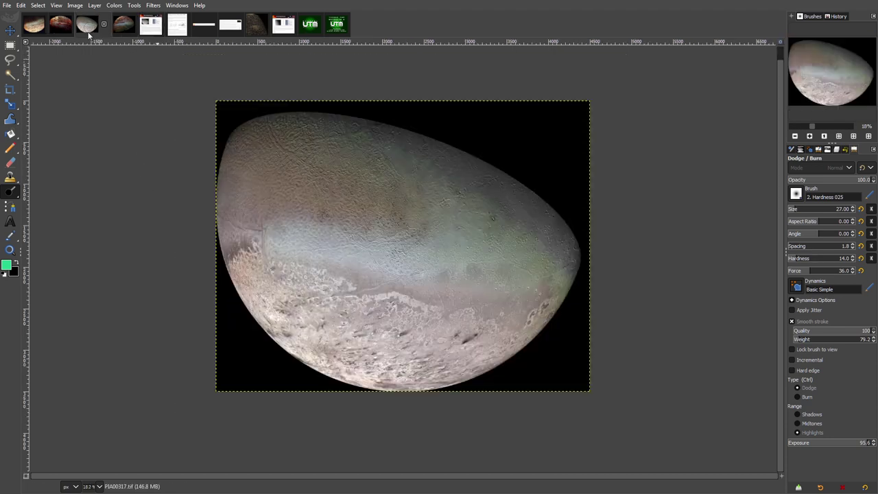
{"action": "left_click", "coordinate": [89, 30]}
Zoom the reference image to 67% and pan across its surface terrain.
{"action": "left_click", "coordinate": [811, 136]}
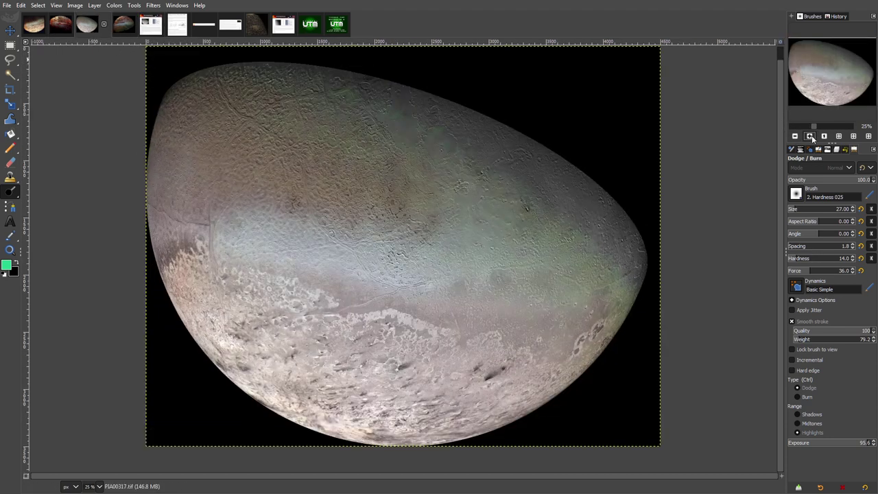
{"action": "left_click", "coordinate": [811, 136]}
{"action": "left_click", "coordinate": [811, 135]}
{"action": "left_click", "coordinate": [811, 136]}
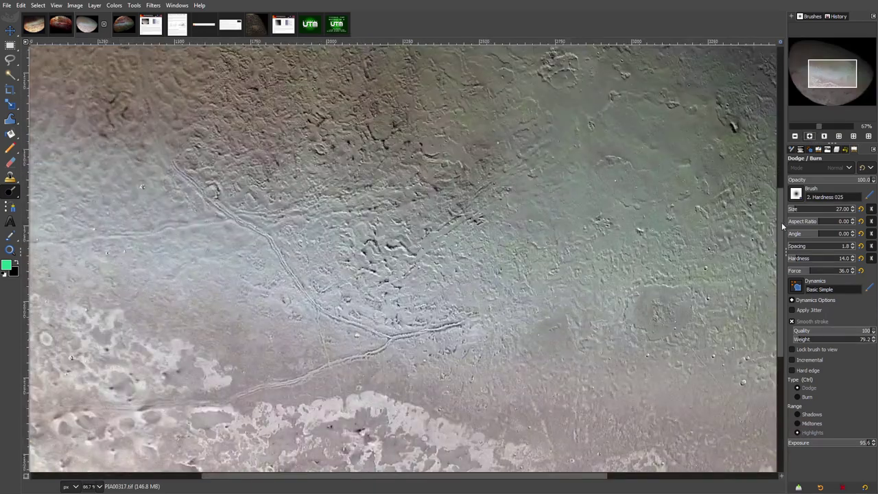
{"action": "left_click_drag", "start_coordinate": [782, 226], "coordinate": [766, 104]}
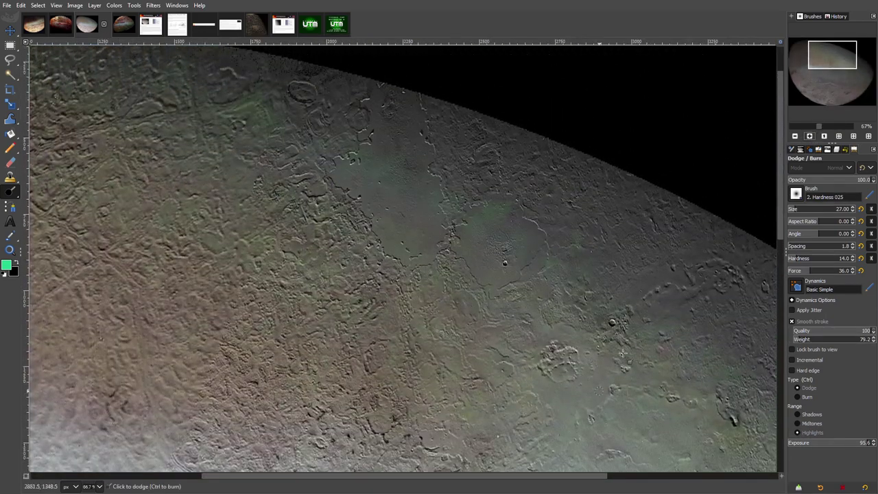
{"action": "left_click_drag", "start_coordinate": [574, 476], "coordinate": [551, 486]}
{"action": "scroll", "coordinate": [404, 258], "scroll_direction": "left", "scroll_amount": 1}
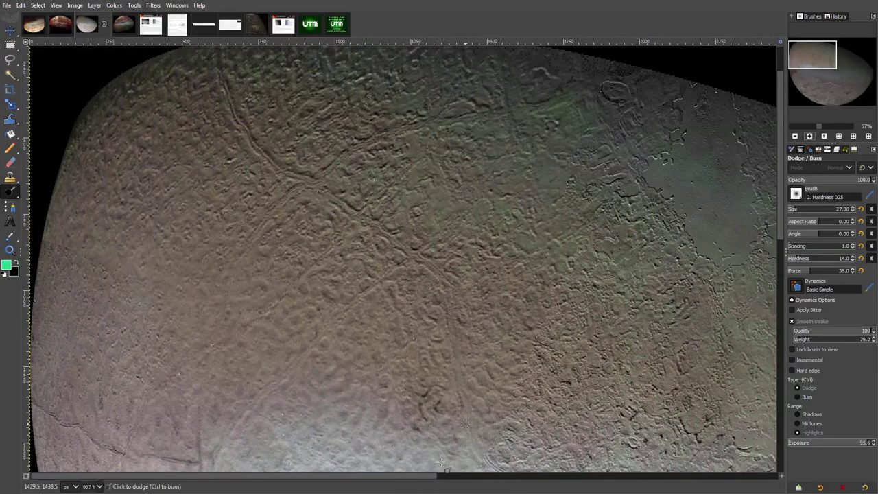
{"action": "left_click_drag", "start_coordinate": [779, 119], "coordinate": [799, 323]}
{"action": "left_click_drag", "start_coordinate": [421, 479], "coordinate": [574, 486]}
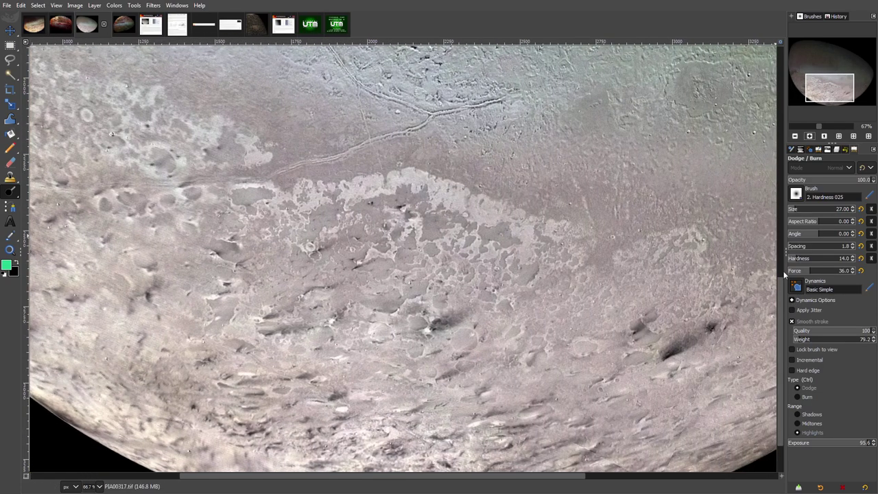
{"action": "left_click_drag", "start_coordinate": [784, 274], "coordinate": [777, 195]}
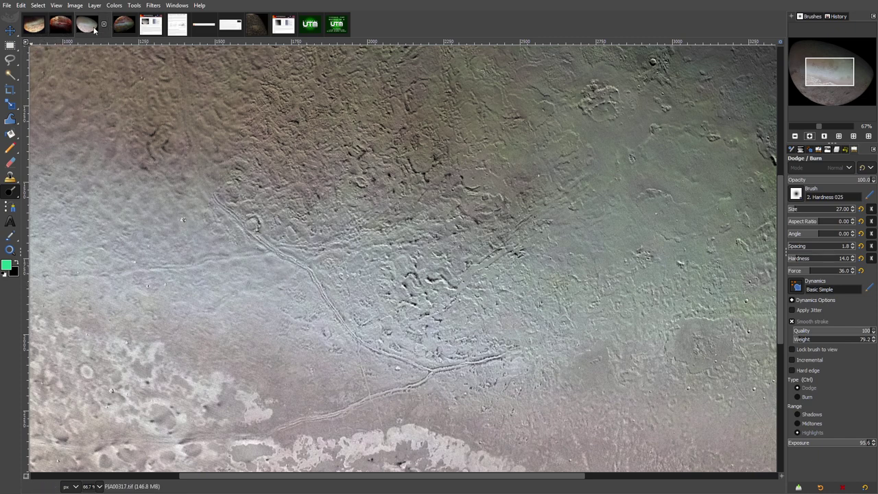
Inspect the first Triton image's surface up close, then switch to Triton_(moon).jpg.
{"action": "left_click", "coordinate": [36, 29]}
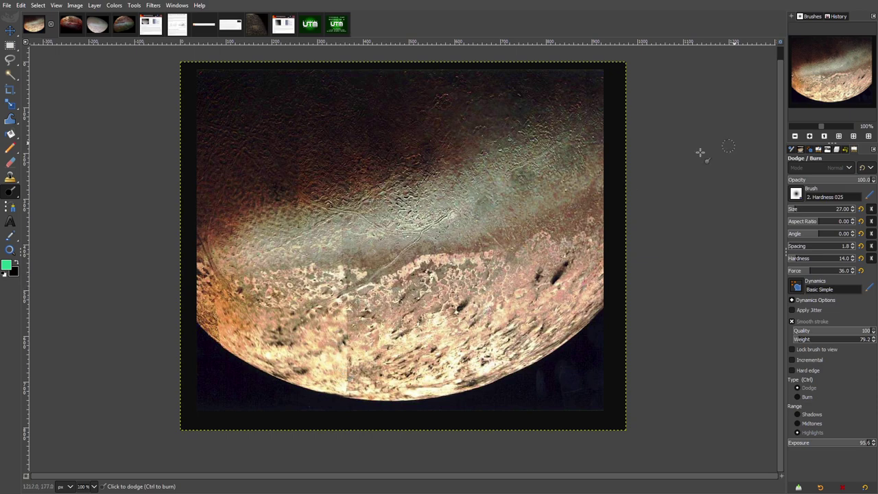
{"action": "left_click", "coordinate": [810, 136]}
{"action": "left_click", "coordinate": [810, 136]}
{"action": "left_click", "coordinate": [810, 135]}
{"action": "left_click", "coordinate": [810, 135]}
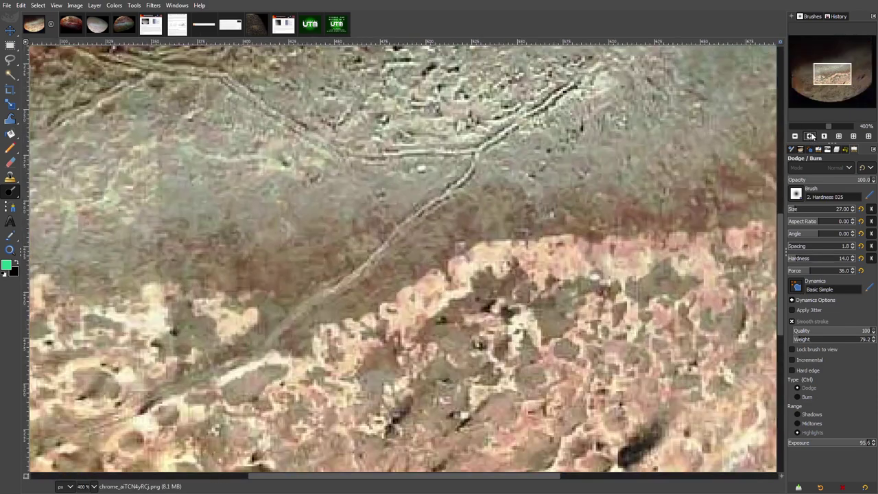
{"action": "left_click", "coordinate": [810, 136]}
{"action": "left_click_drag", "start_coordinate": [832, 74], "coordinate": [809, 80]}
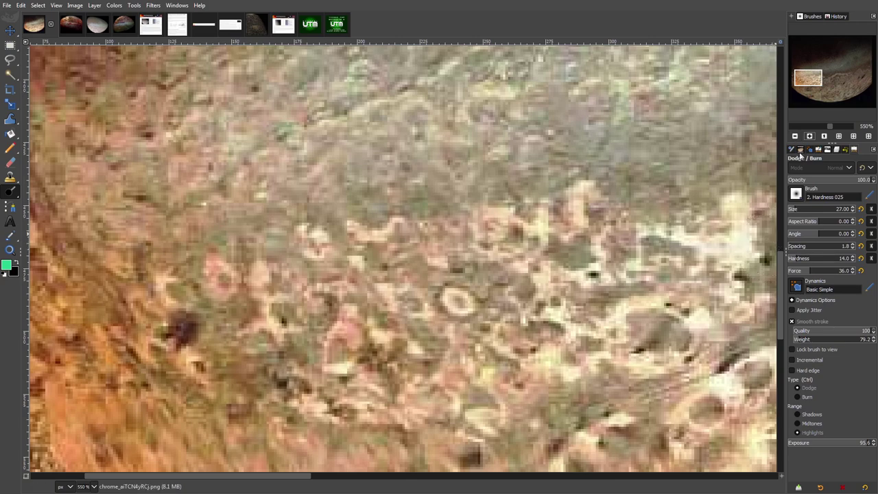
{"action": "left_click", "coordinate": [794, 136]}
{"action": "left_click", "coordinate": [794, 136]}
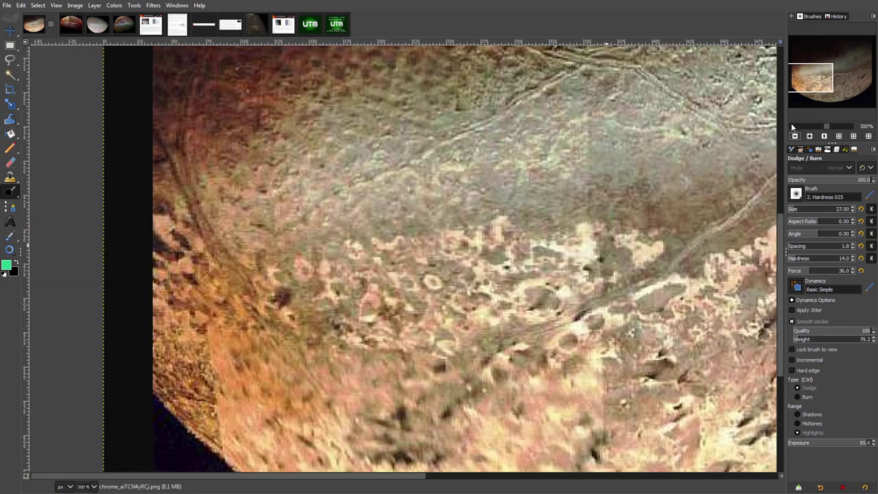
{"action": "mouse_move", "coordinate": [812, 80]}
{"action": "left_mouse_down"}
{"action": "mouse_move", "coordinate": [827, 85]}
{"action": "mouse_move", "coordinate": [839, 70]}
{"action": "mouse_move", "coordinate": [830, 64]}
{"action": "mouse_move", "coordinate": [821, 94]}
{"action": "mouse_move", "coordinate": [817, 82]}
{"action": "left_mouse_up"}
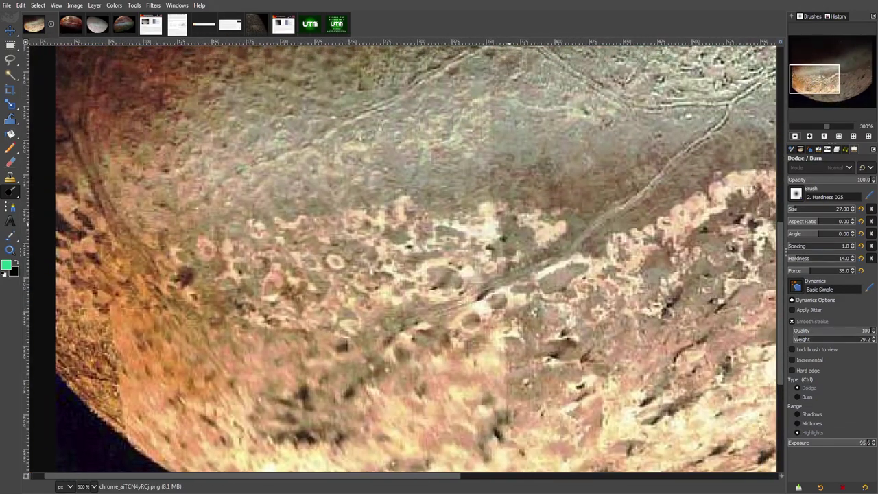
{"action": "left_click", "coordinate": [70, 26]}
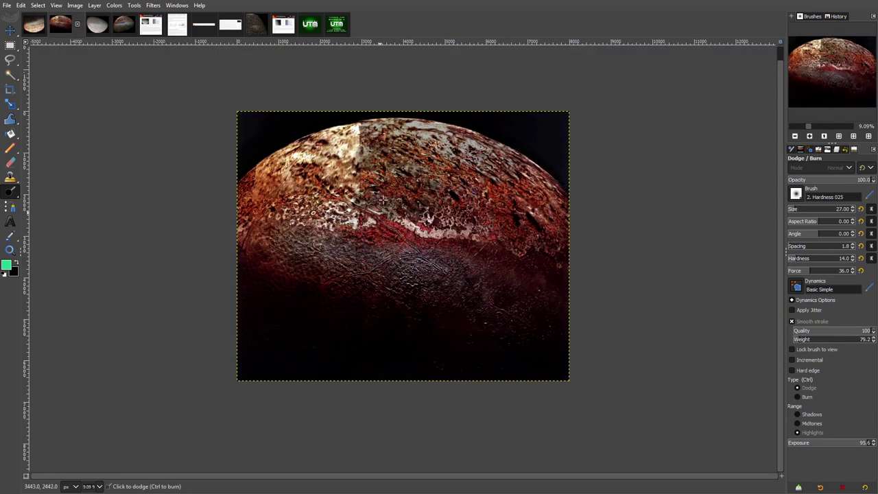
Zoom Triton_(moon).jpg from 9.09% to 25% with the Navigator.
{"action": "left_click", "coordinate": [809, 136]}
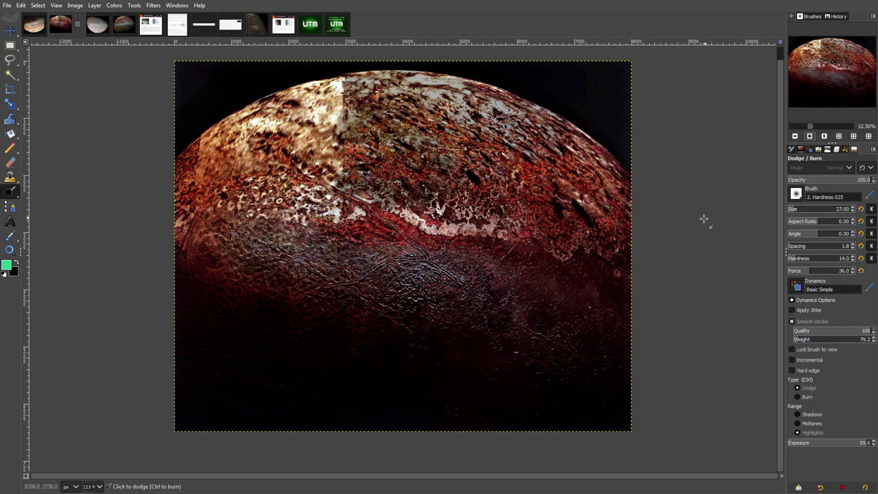
{"action": "left_click", "coordinate": [809, 137]}
{"action": "left_click", "coordinate": [810, 137]}
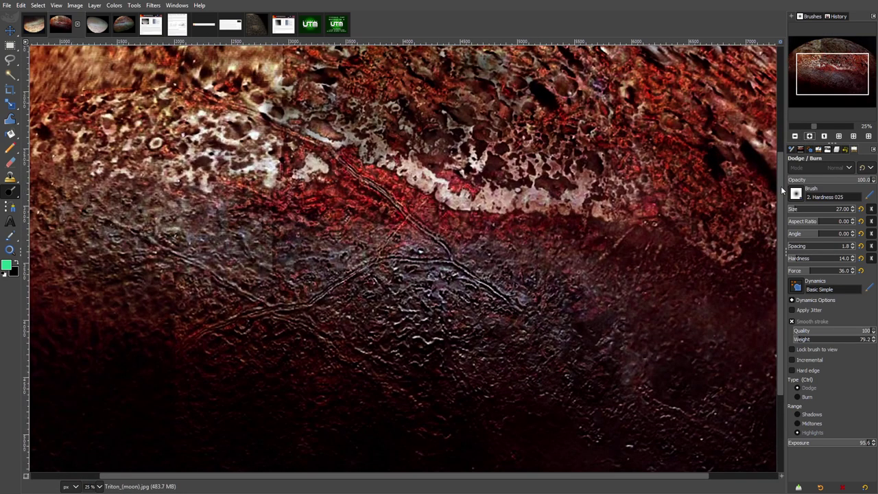
{"action": "left_click_drag", "start_coordinate": [782, 190], "coordinate": [776, 93]}
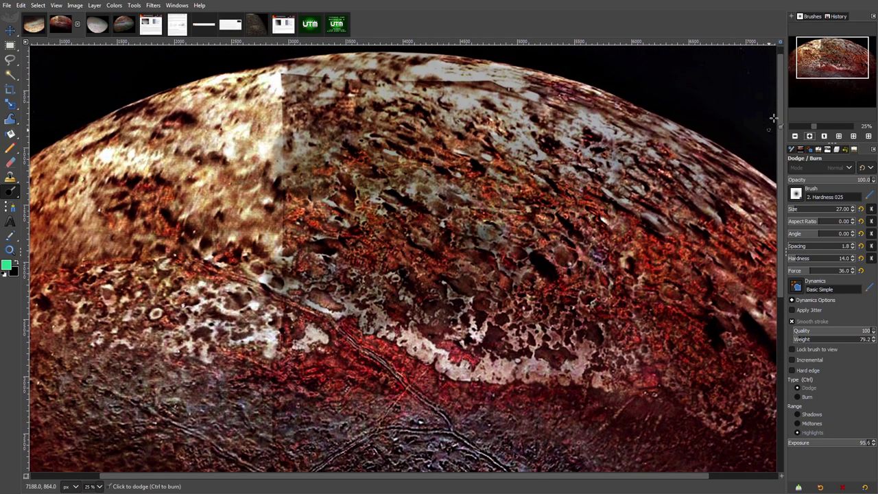
{"action": "left_click_drag", "start_coordinate": [474, 476], "coordinate": [565, 489]}
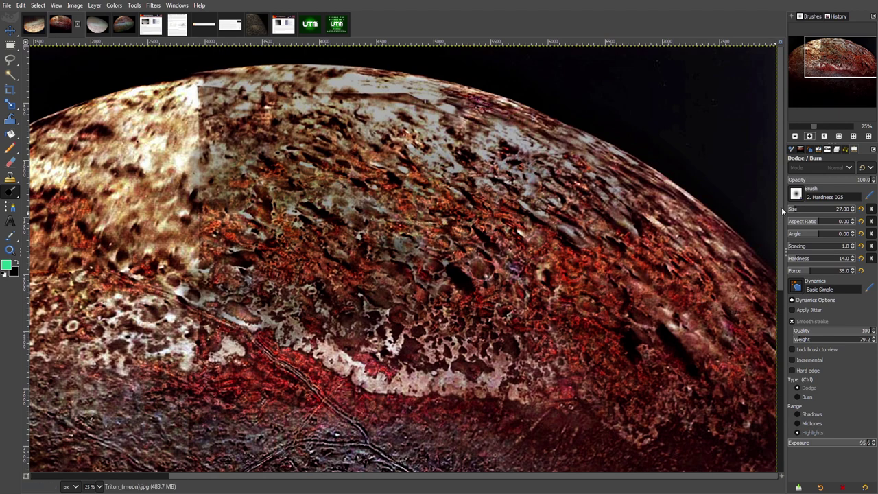
{"action": "mouse_move", "coordinate": [781, 207]}
{"action": "left_mouse_down"}
{"action": "mouse_move", "coordinate": [780, 227]}
{"action": "mouse_move", "coordinate": [778, 209]}
{"action": "left_mouse_up"}
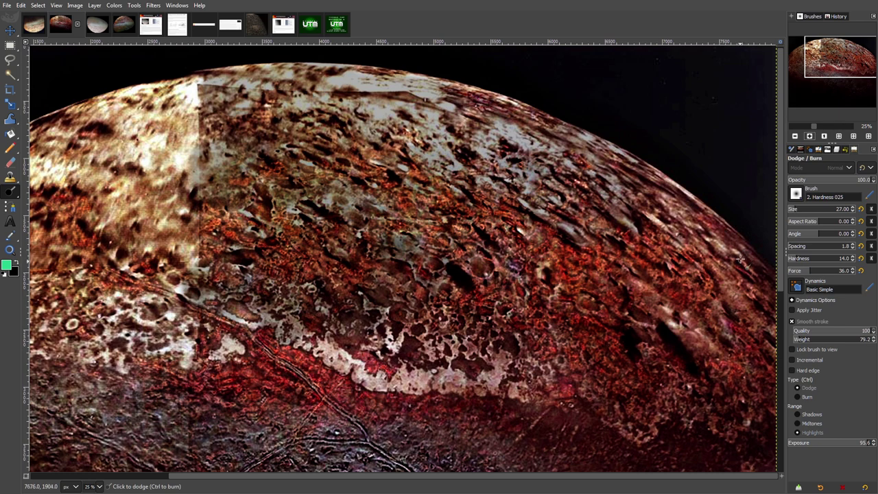
{"action": "mouse_move", "coordinate": [779, 213]}
{"action": "left_mouse_down"}
{"action": "mouse_move", "coordinate": [779, 228]}
{"action": "mouse_move", "coordinate": [776, 221]}
{"action": "left_mouse_up"}
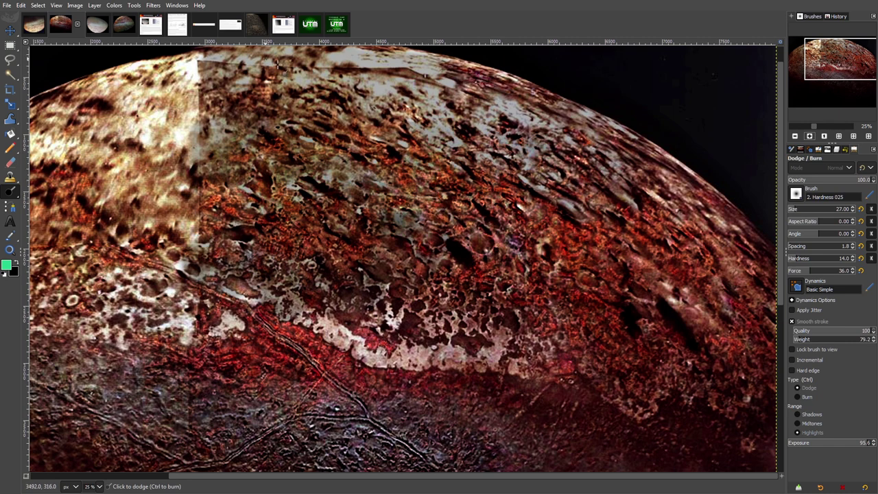
{"action": "left_click", "coordinate": [152, 28]}
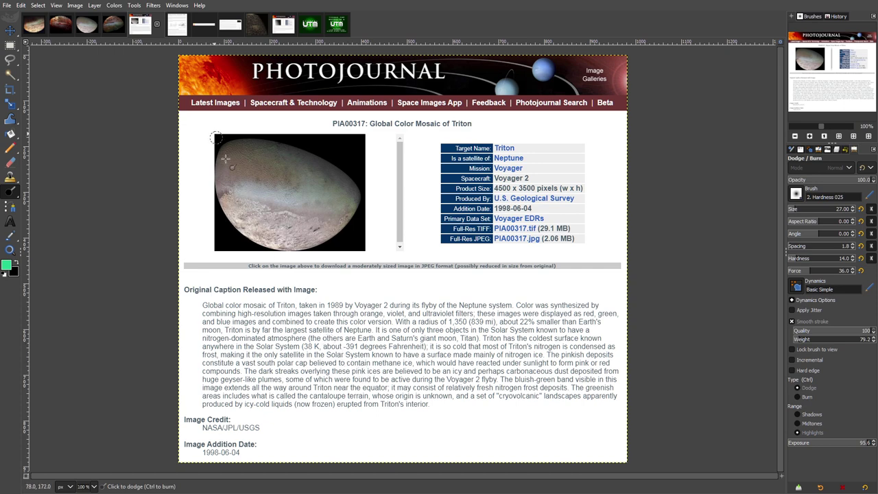
{"action": "left_click", "coordinate": [61, 27]}
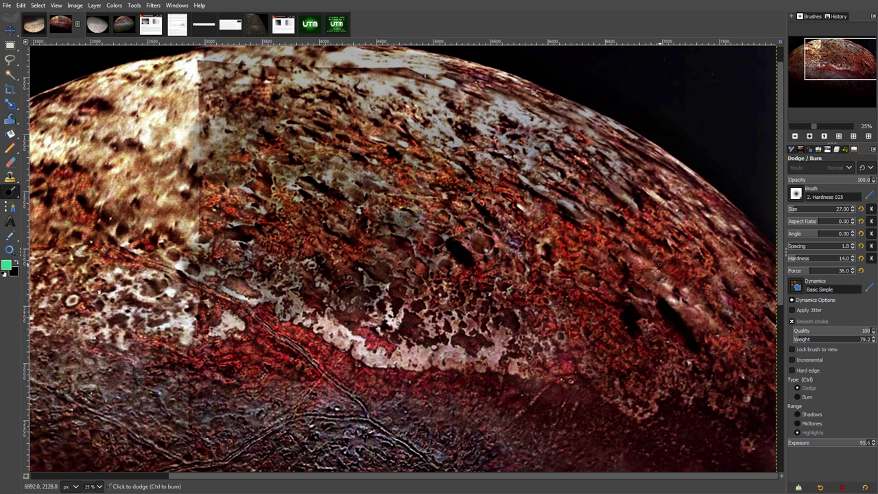
Zoom to 67% on the upper-right limb terrain and set the dodge brush size to 39.
{"action": "left_click", "coordinate": [811, 137]}
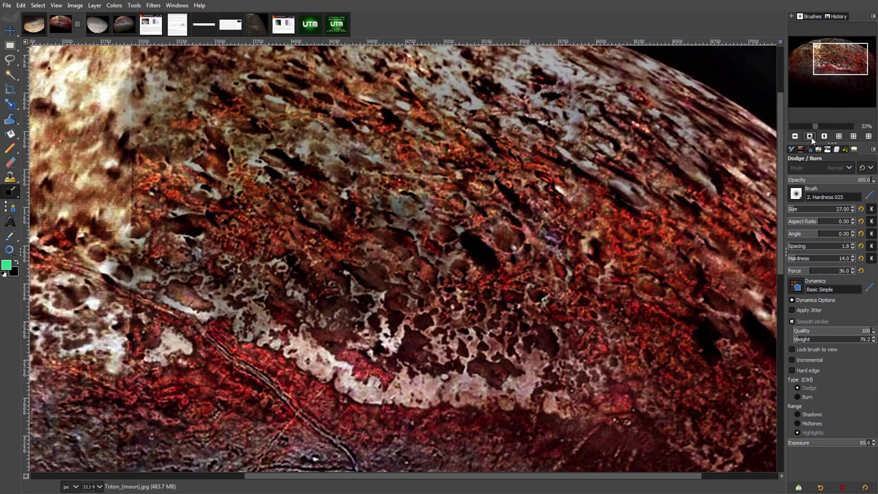
{"action": "left_click_drag", "start_coordinate": [782, 154], "coordinate": [777, 122]}
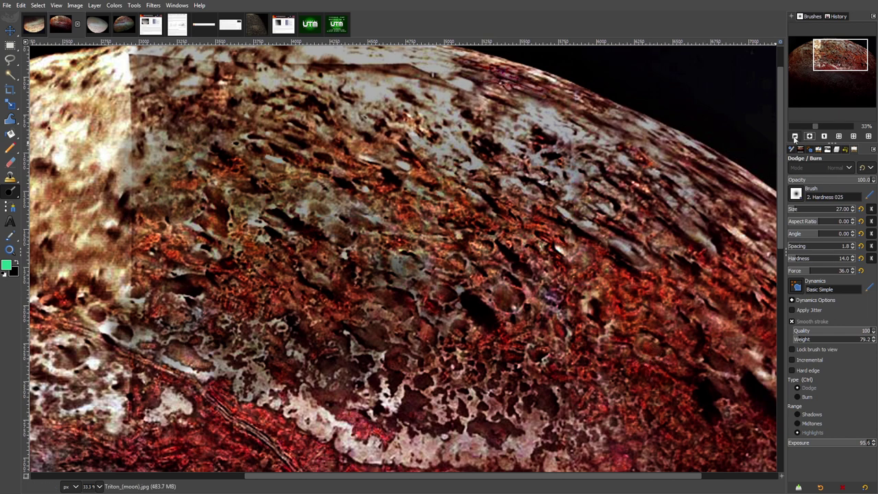
{"action": "left_click", "coordinate": [794, 136]}
{"action": "left_click", "coordinate": [809, 136]}
{"action": "left_click", "coordinate": [809, 136]}
{"action": "mouse_move", "coordinate": [779, 194]}
{"action": "left_mouse_down"}
{"action": "mouse_move", "coordinate": [781, 203]}
{"action": "mouse_move", "coordinate": [781, 185]}
{"action": "mouse_move", "coordinate": [787, 188]}
{"action": "left_mouse_up"}
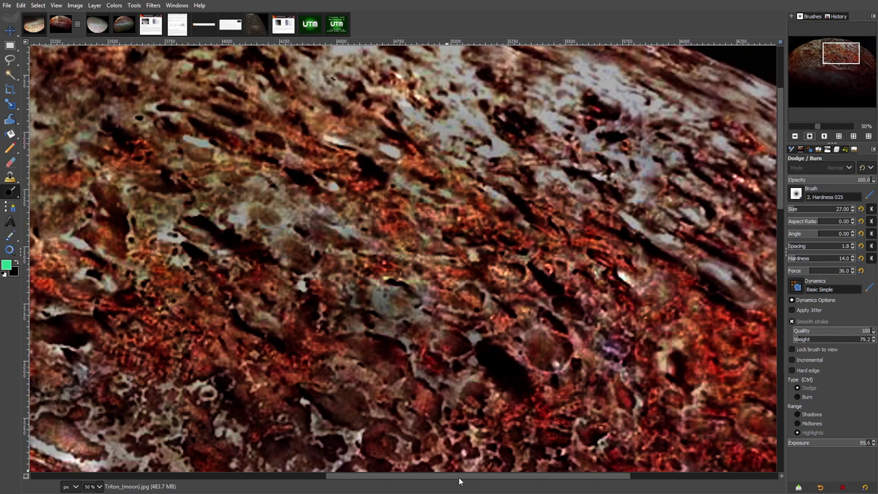
{"action": "left_click_drag", "start_coordinate": [458, 477], "coordinate": [544, 485]}
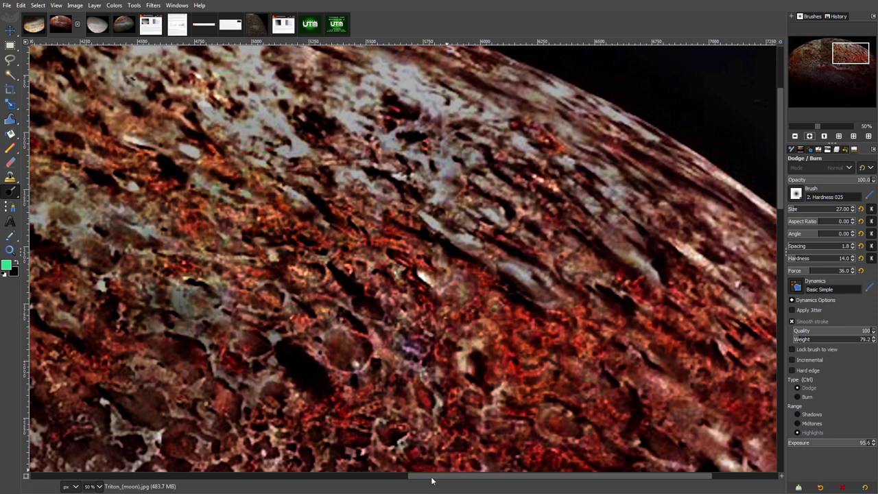
{"action": "left_click_drag", "start_coordinate": [429, 478], "coordinate": [491, 478]}
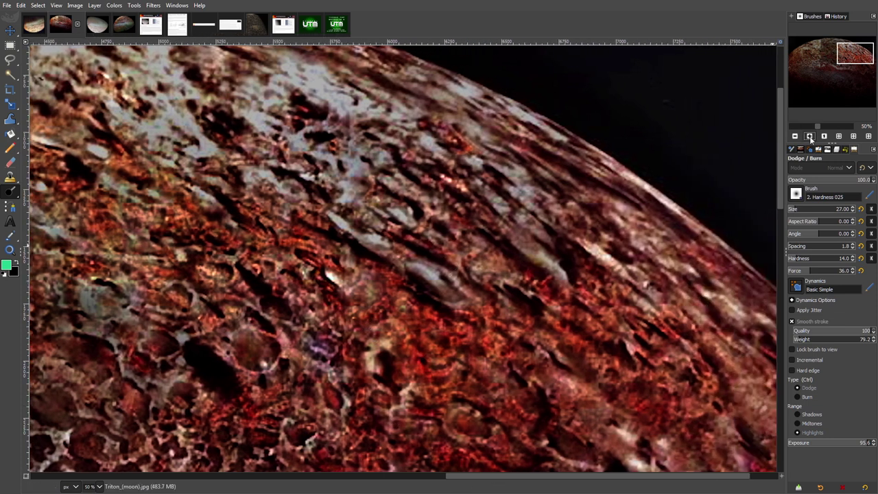
{"action": "left_click", "coordinate": [810, 135]}
{"action": "left_click_drag", "start_coordinate": [781, 184], "coordinate": [778, 163]}
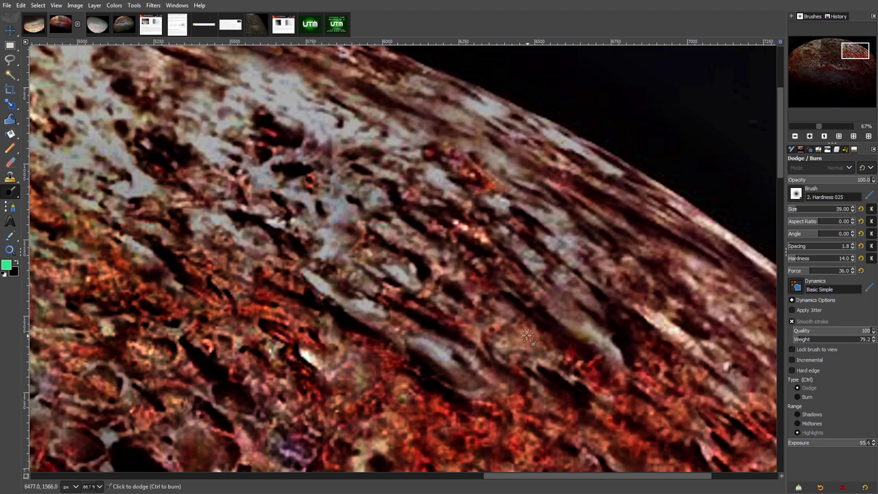
Dodge several strips and patches of the pale reddish terrain near the limb.
{"action": "left_click", "coordinate": [507, 255]}
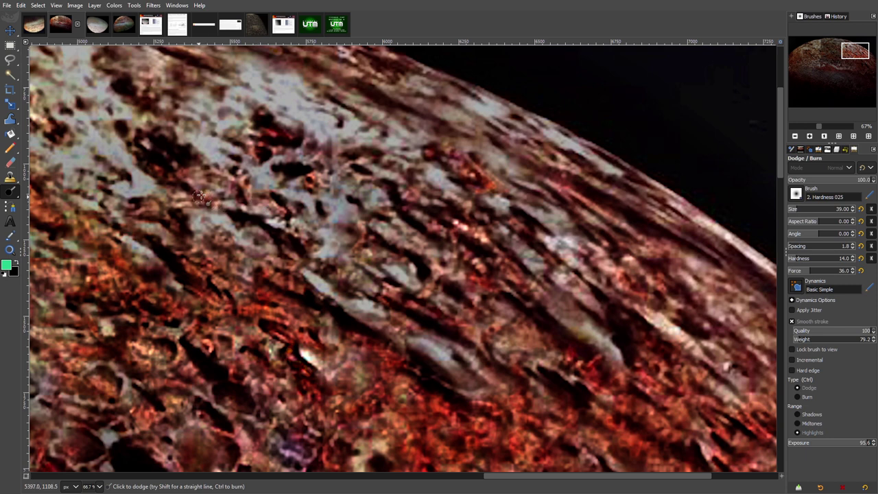
{"action": "mouse_move", "coordinate": [140, 209]}
{"action": "left_mouse_down"}
{"action": "mouse_move", "coordinate": [176, 220]}
{"action": "mouse_move", "coordinate": [166, 184]}
{"action": "mouse_move", "coordinate": [195, 198]}
{"action": "left_mouse_up"}
{"action": "mouse_move", "coordinate": [212, 250]}
{"action": "left_mouse_down"}
{"action": "mouse_move", "coordinate": [215, 242]}
{"action": "mouse_move", "coordinate": [297, 266]}
{"action": "mouse_move", "coordinate": [269, 266]}
{"action": "mouse_move", "coordinate": [268, 282]}
{"action": "mouse_move", "coordinate": [288, 288]}
{"action": "mouse_move", "coordinate": [300, 281]}
{"action": "mouse_move", "coordinate": [323, 304]}
{"action": "mouse_move", "coordinate": [288, 265]}
{"action": "mouse_move", "coordinate": [269, 260]}
{"action": "mouse_move", "coordinate": [245, 273]}
{"action": "mouse_move", "coordinate": [254, 274]}
{"action": "mouse_move", "coordinate": [238, 265]}
{"action": "mouse_move", "coordinate": [206, 276]}
{"action": "mouse_move", "coordinate": [240, 295]}
{"action": "mouse_move", "coordinate": [264, 254]}
{"action": "mouse_move", "coordinate": [227, 295]}
{"action": "mouse_move", "coordinate": [270, 257]}
{"action": "mouse_move", "coordinate": [223, 273]}
{"action": "left_mouse_up"}
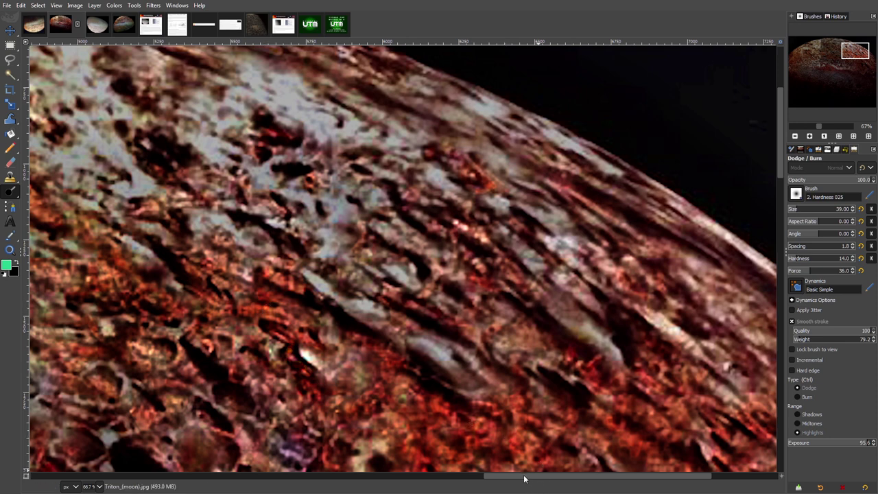
{"action": "left_click_drag", "start_coordinate": [524, 478], "coordinate": [465, 478]}
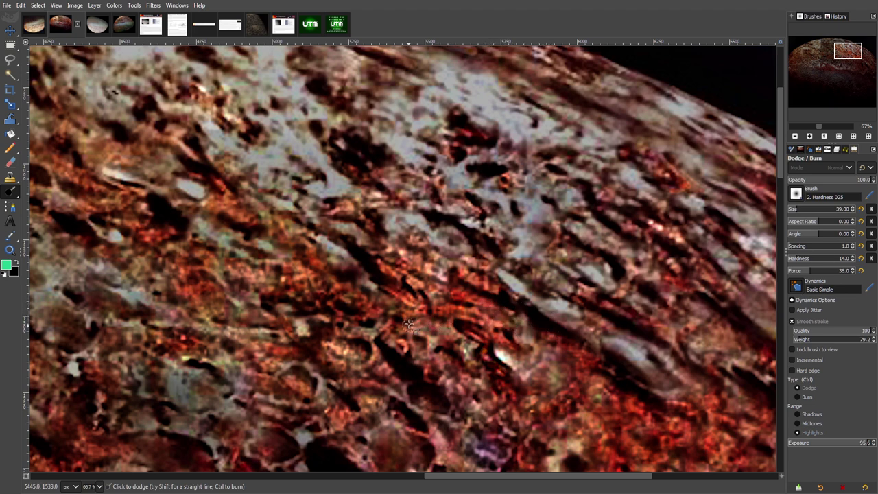
{"action": "mouse_move", "coordinate": [397, 310]}
{"action": "left_mouse_down"}
{"action": "mouse_move", "coordinate": [328, 302]}
{"action": "mouse_move", "coordinate": [314, 284]}
{"action": "mouse_move", "coordinate": [347, 279]}
{"action": "left_mouse_up"}
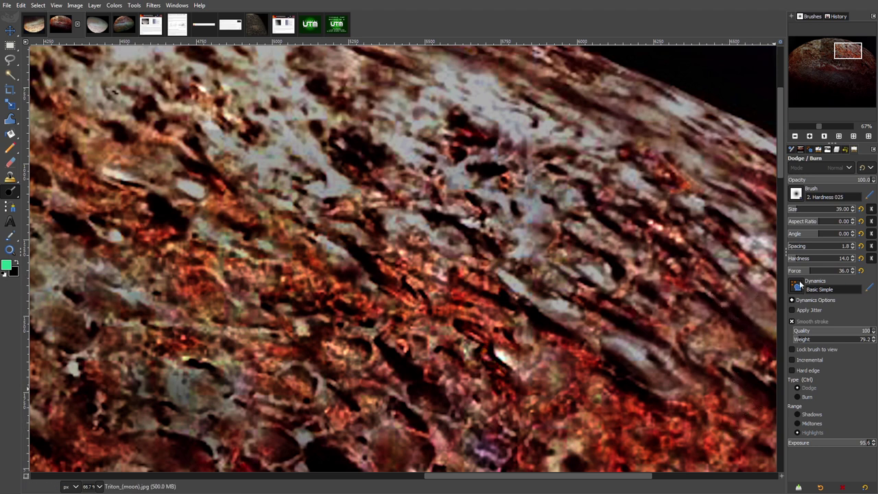
{"action": "mouse_move", "coordinate": [779, 165]}
{"action": "left_mouse_down"}
{"action": "mouse_move", "coordinate": [779, 175]}
{"action": "mouse_move", "coordinate": [776, 165]}
{"action": "left_mouse_up"}
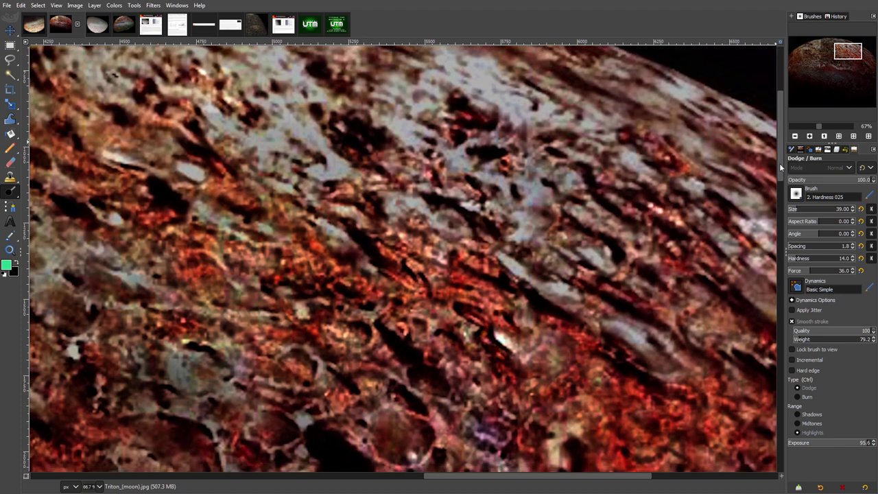
Zoom out to 50% and pan toward Triton's curved rim against black space.
{"action": "key", "text": "minus"}
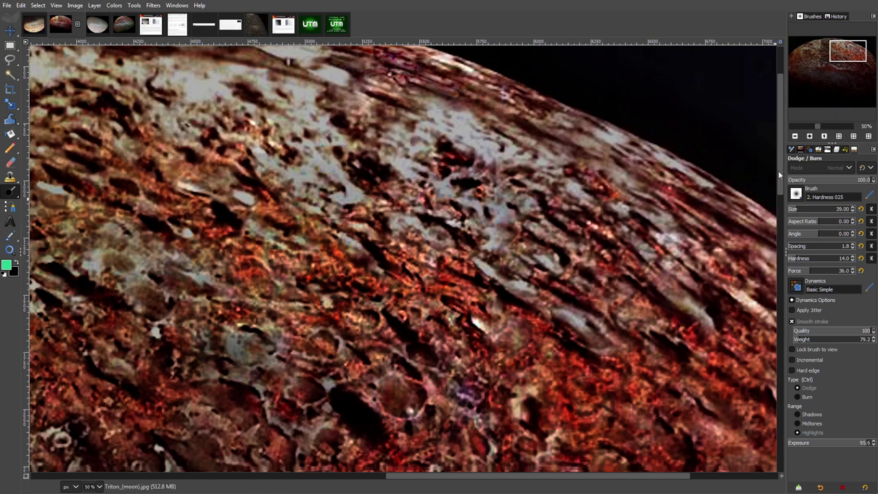
{"action": "left_click_drag", "start_coordinate": [778, 170], "coordinate": [780, 194]}
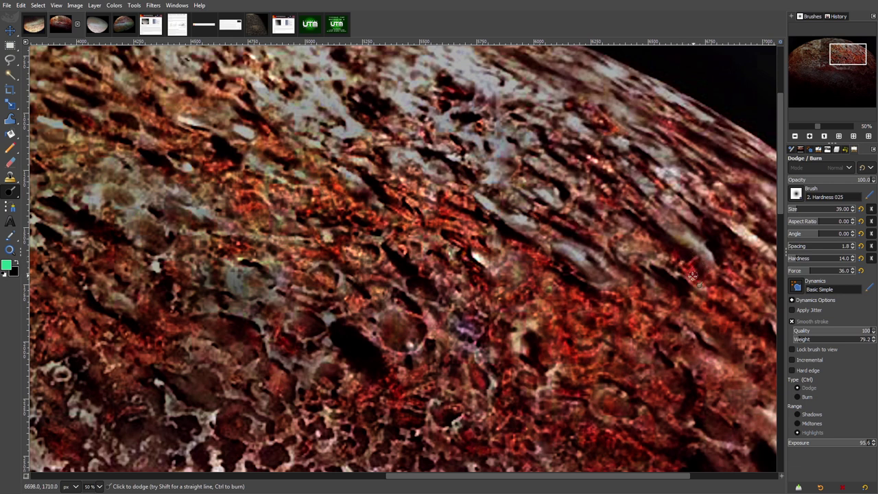
{"action": "left_click_drag", "start_coordinate": [555, 476], "coordinate": [644, 492]}
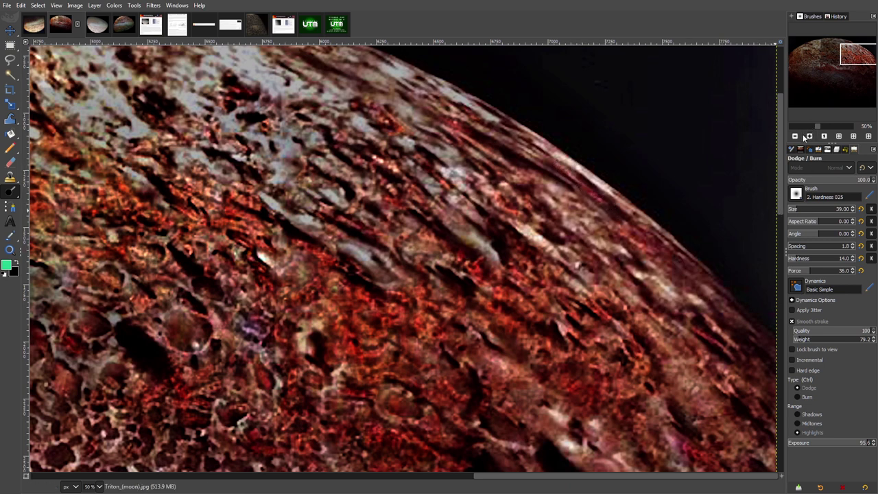
Zoom to 100% near the rim and dodge-lighten small patches along the pale upper streaks.
{"action": "left_click", "coordinate": [809, 136]}
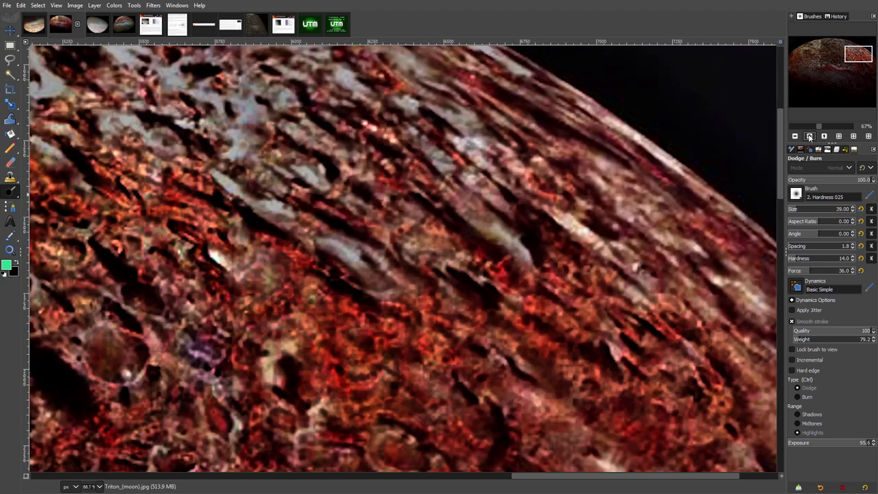
{"action": "left_click", "coordinate": [810, 137]}
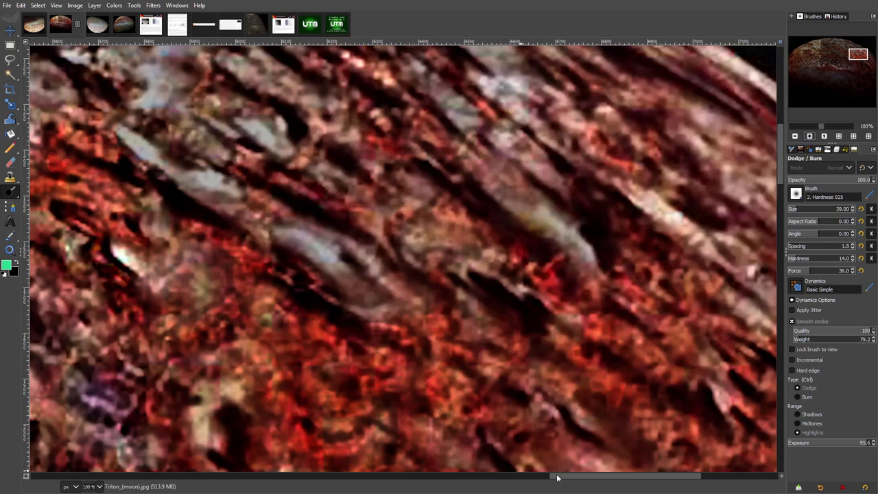
{"action": "left_click_drag", "start_coordinate": [554, 478], "coordinate": [580, 486]}
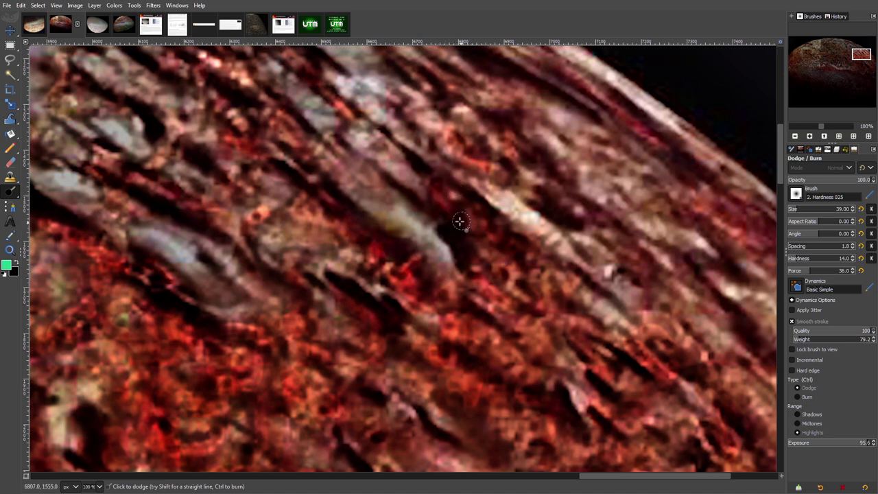
{"action": "mouse_move", "coordinate": [549, 192]}
{"action": "left_mouse_down"}
{"action": "mouse_move", "coordinate": [555, 186]}
{"action": "mouse_move", "coordinate": [553, 197]}
{"action": "left_mouse_up"}
{"action": "mouse_move", "coordinate": [508, 137]}
{"action": "left_mouse_down"}
{"action": "mouse_move", "coordinate": [539, 153]}
{"action": "mouse_move", "coordinate": [487, 137]}
{"action": "left_mouse_up"}
{"action": "mouse_move", "coordinate": [470, 93]}
{"action": "left_mouse_down"}
{"action": "mouse_move", "coordinate": [460, 73]}
{"action": "mouse_move", "coordinate": [390, 64]}
{"action": "mouse_move", "coordinate": [406, 76]}
{"action": "left_mouse_up"}
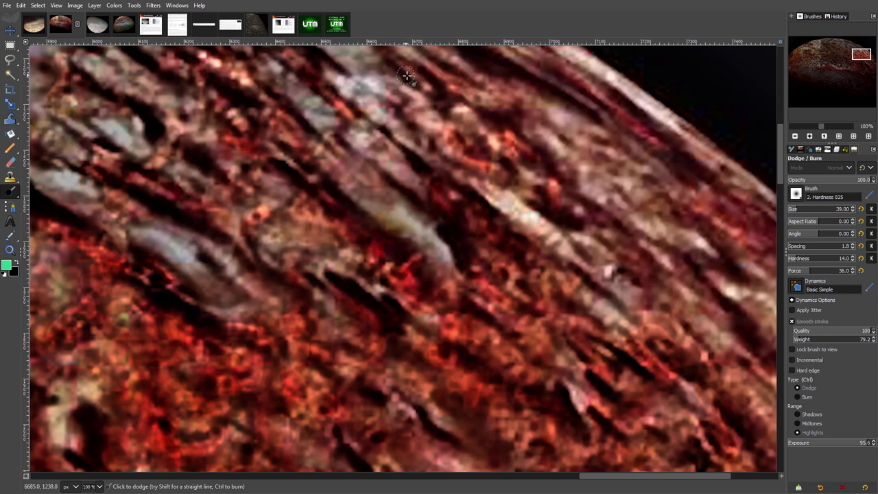
{"action": "mouse_move", "coordinate": [257, 54]}
{"action": "left_mouse_down"}
{"action": "mouse_move", "coordinate": [284, 87]}
{"action": "mouse_move", "coordinate": [308, 54]}
{"action": "mouse_move", "coordinate": [301, 63]}
{"action": "mouse_move", "coordinate": [329, 93]}
{"action": "mouse_move", "coordinate": [312, 80]}
{"action": "mouse_move", "coordinate": [322, 89]}
{"action": "mouse_move", "coordinate": [322, 77]}
{"action": "mouse_move", "coordinate": [324, 90]}
{"action": "mouse_move", "coordinate": [255, 111]}
{"action": "left_mouse_up"}
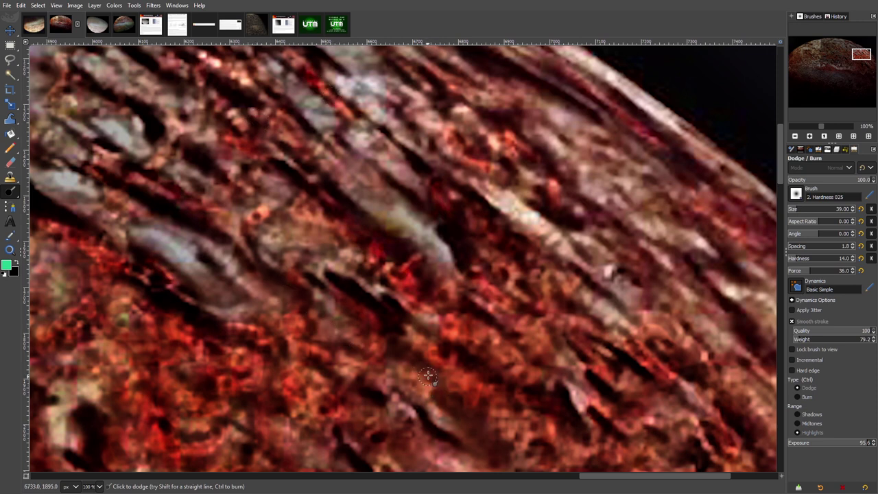
{"action": "left_click_drag", "start_coordinate": [780, 147], "coordinate": [780, 168]}
Zoom out two levels and scroll up to the upper-right terrain near the limb.
{"action": "left_click", "coordinate": [796, 136]}
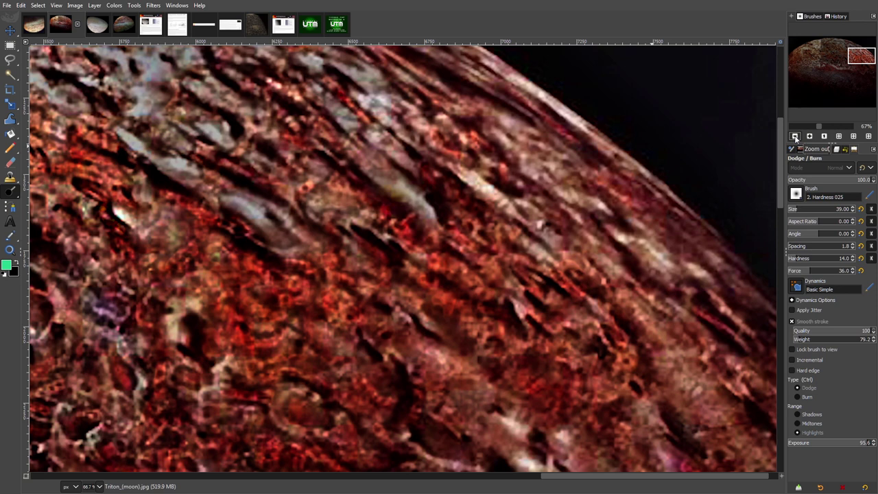
{"action": "left_click", "coordinate": [795, 135]}
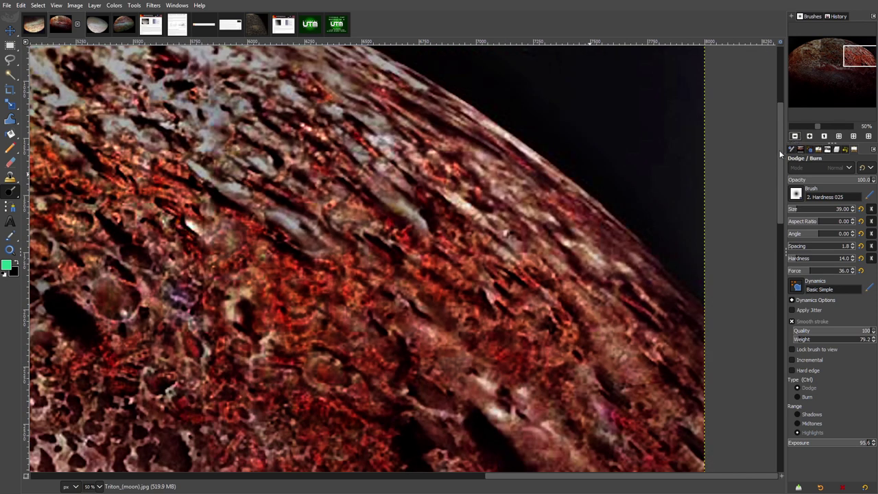
{"action": "left_click_drag", "start_coordinate": [623, 476], "coordinate": [590, 488]}
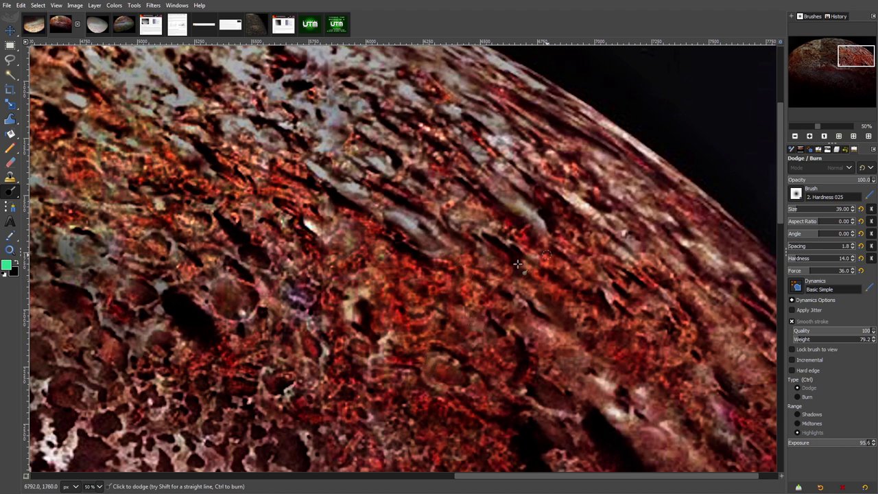
{"action": "left_click_drag", "start_coordinate": [779, 180], "coordinate": [777, 147]}
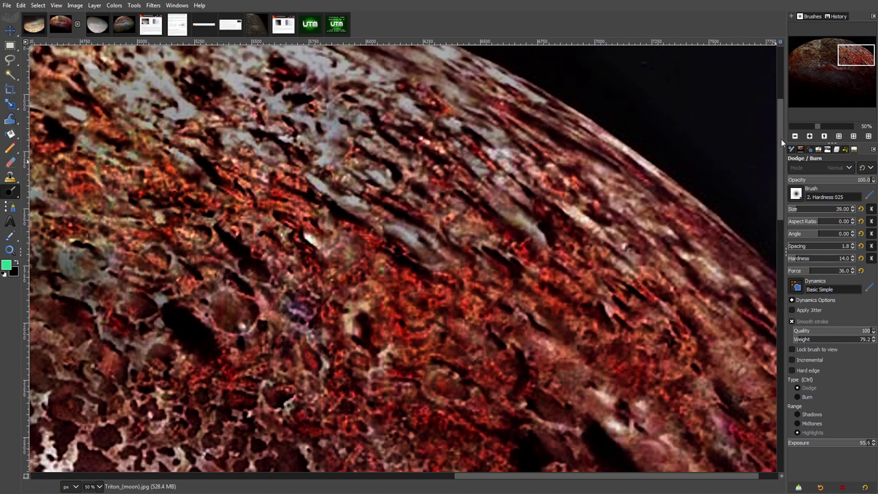
Zoom in to 67% and pan left onto the grey-streaked red terrain beside the limb.
{"action": "left_click", "coordinate": [809, 136]}
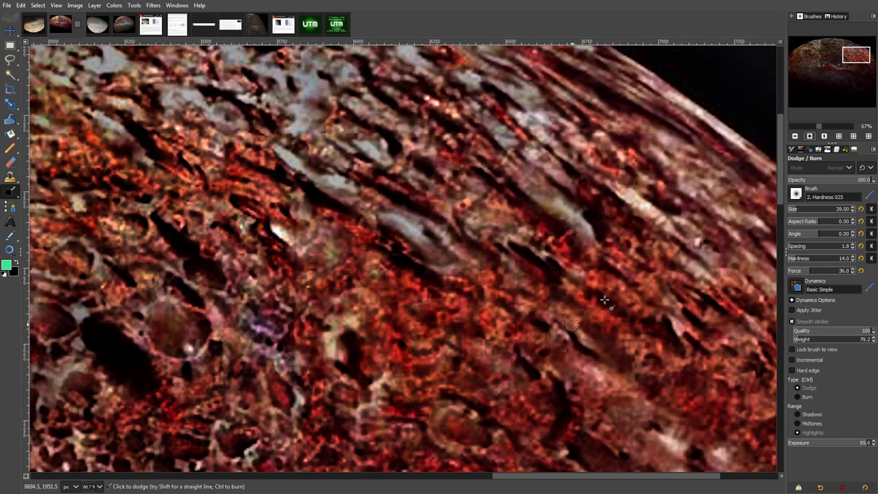
{"action": "left_click_drag", "start_coordinate": [526, 479], "coordinate": [506, 480]}
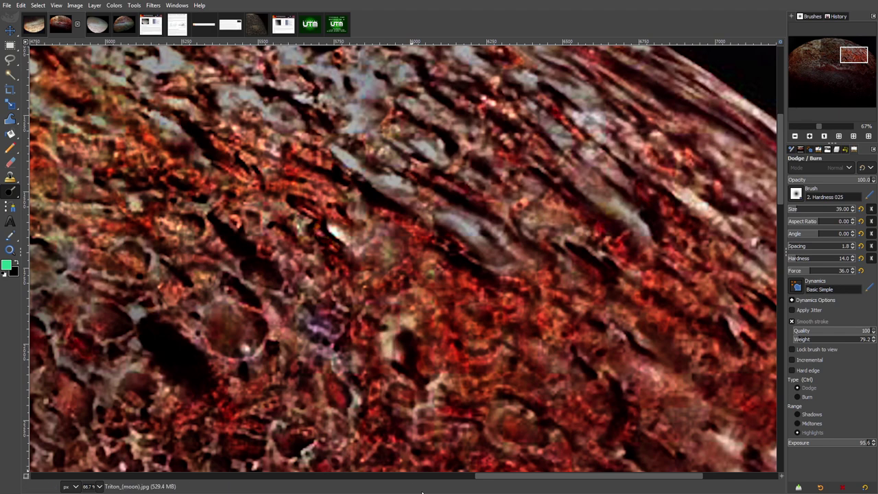
{"action": "left_click_drag", "start_coordinate": [511, 477], "coordinate": [379, 480]}
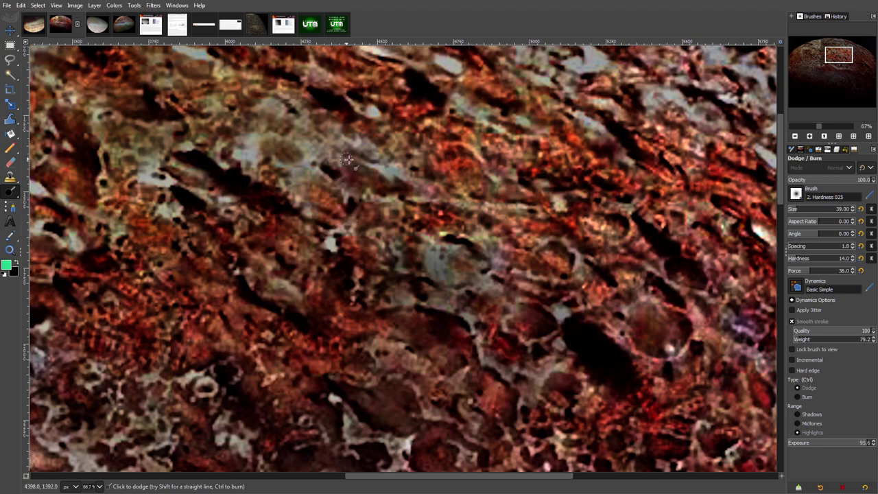
Dodge along the grey streak, then pan left and up toward the upper-left surface.
{"action": "mouse_move", "coordinate": [326, 124]}
{"action": "left_mouse_down"}
{"action": "mouse_move", "coordinate": [350, 126]}
{"action": "mouse_move", "coordinate": [388, 162]}
{"action": "left_mouse_up"}
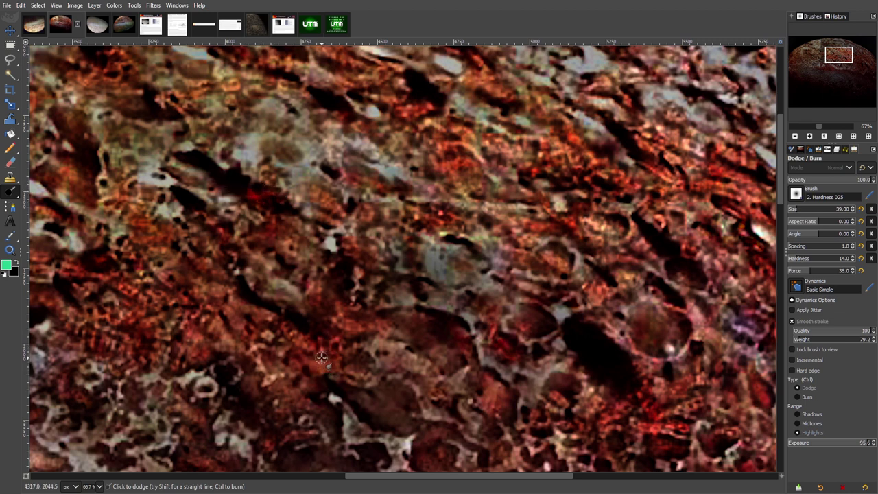
{"action": "left_click_drag", "start_coordinate": [381, 478], "coordinate": [322, 474]}
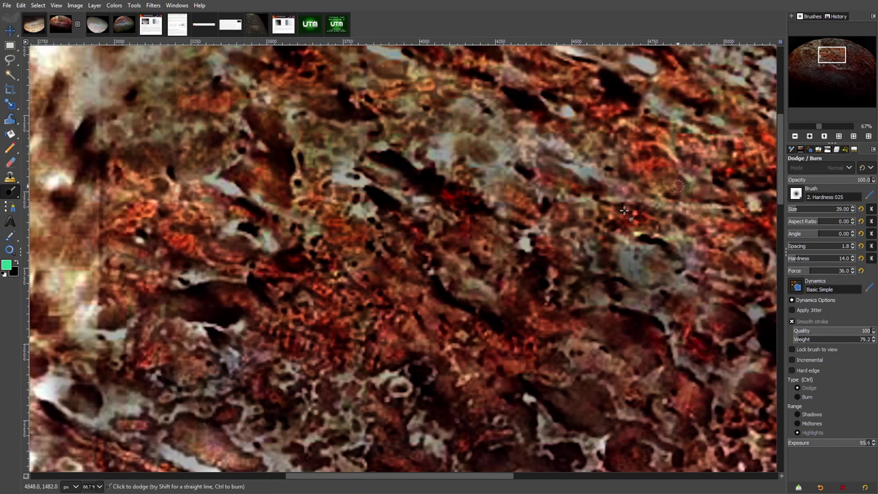
{"action": "left_click_drag", "start_coordinate": [778, 158], "coordinate": [776, 114]}
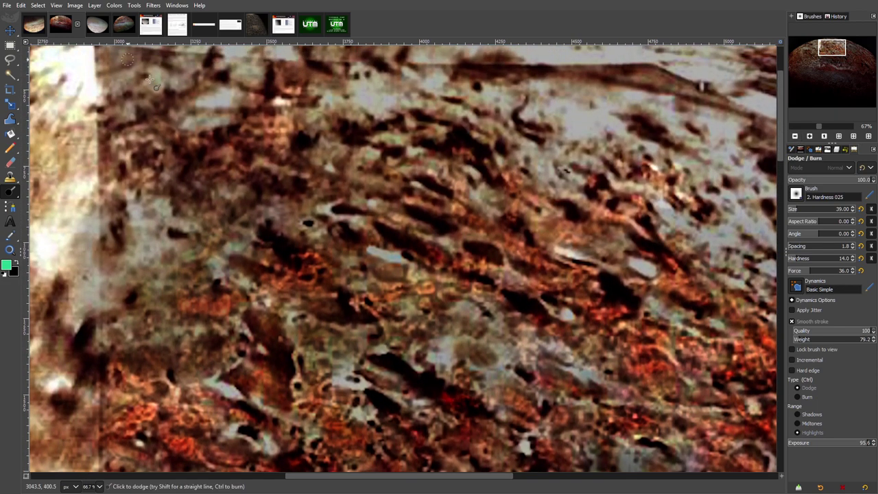
Switch to chrome_aiTCN4yRCj.png, zoom out to 200% and pan right across the moon.
{"action": "left_click", "coordinate": [37, 27]}
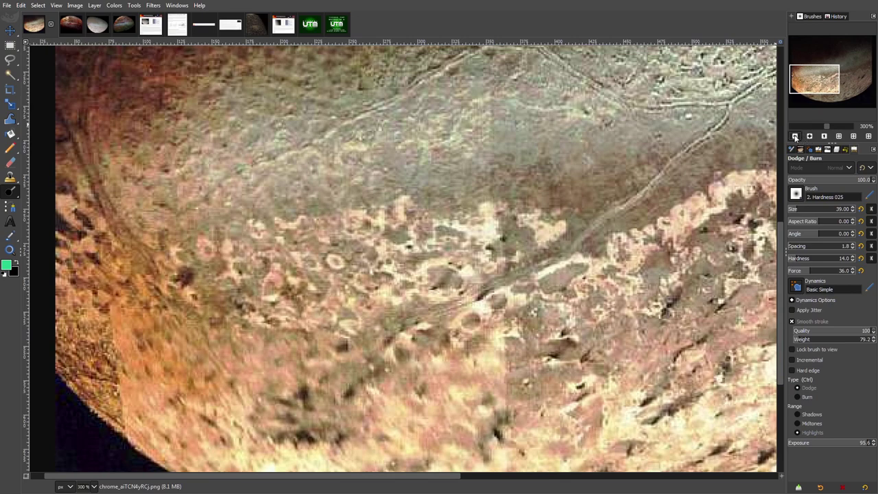
{"action": "left_click", "coordinate": [795, 135]}
{"action": "left_click_drag", "start_coordinate": [575, 476], "coordinate": [606, 477]}
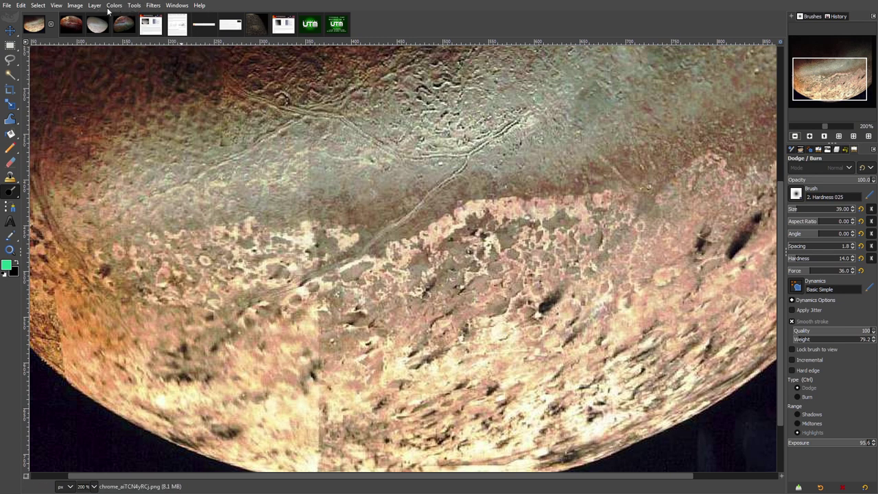
Flip chrome_aiTCN4yRCj.png vertically and pan up to show the planet's curved edge.
{"action": "left_click", "coordinate": [75, 6]}
{"action": "mouse_move", "coordinate": [170, 73]}
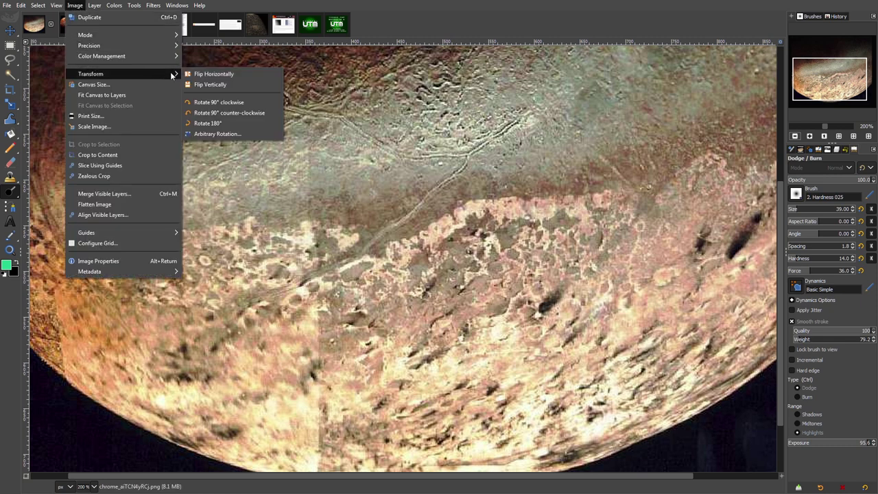
{"action": "left_click", "coordinate": [247, 84]}
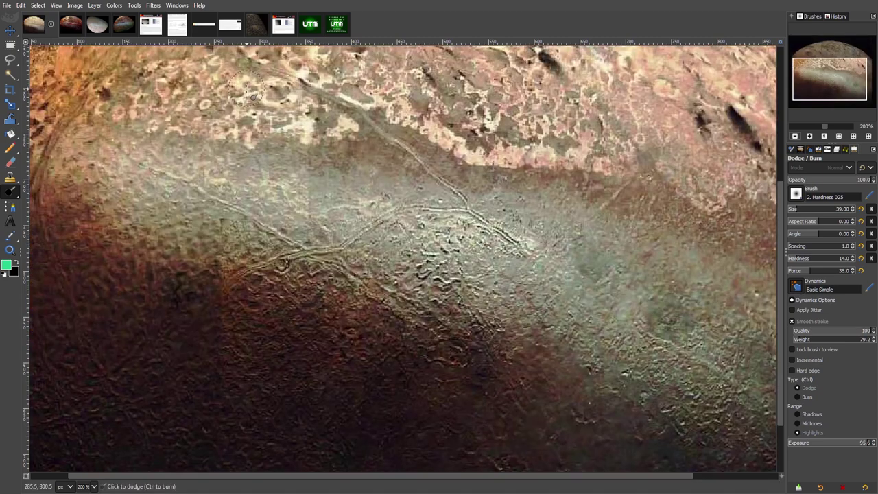
{"action": "left_click_drag", "start_coordinate": [835, 81], "coordinate": [840, 68]}
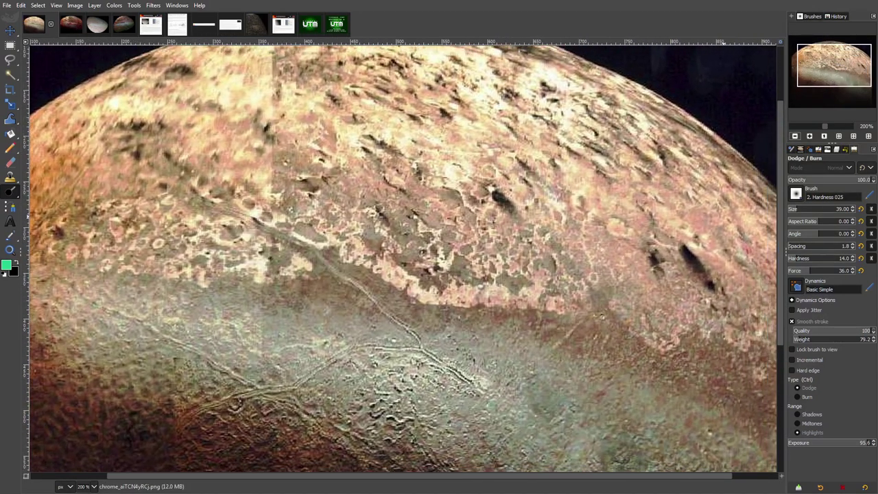
{"action": "left_click", "coordinate": [65, 26]}
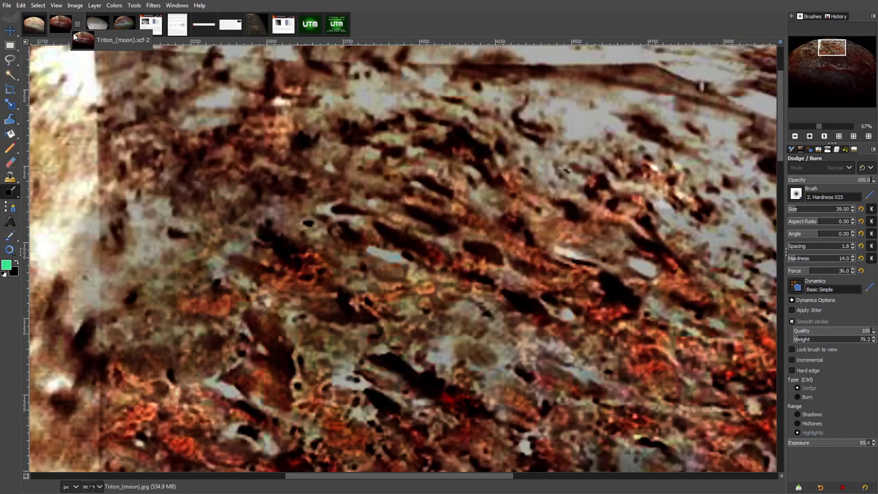
{"action": "left_click", "coordinate": [796, 137]}
{"action": "left_click", "coordinate": [795, 137]}
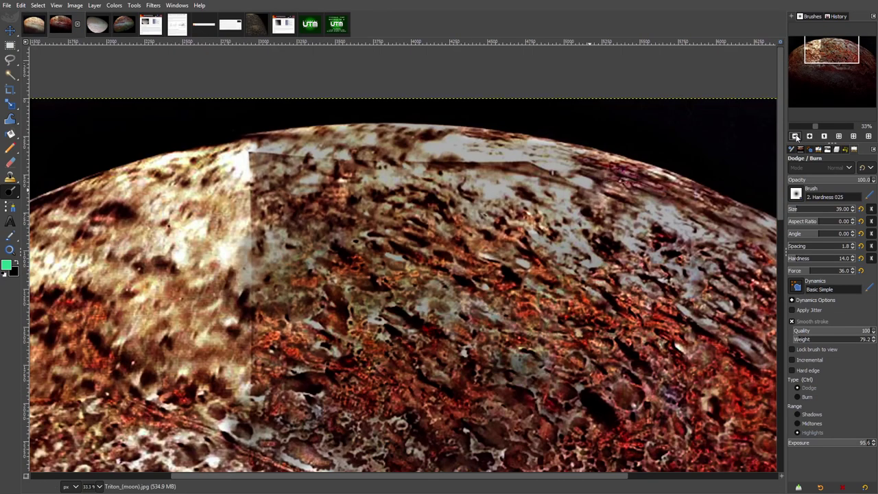
{"action": "left_click", "coordinate": [796, 137]}
{"action": "left_click", "coordinate": [796, 136]}
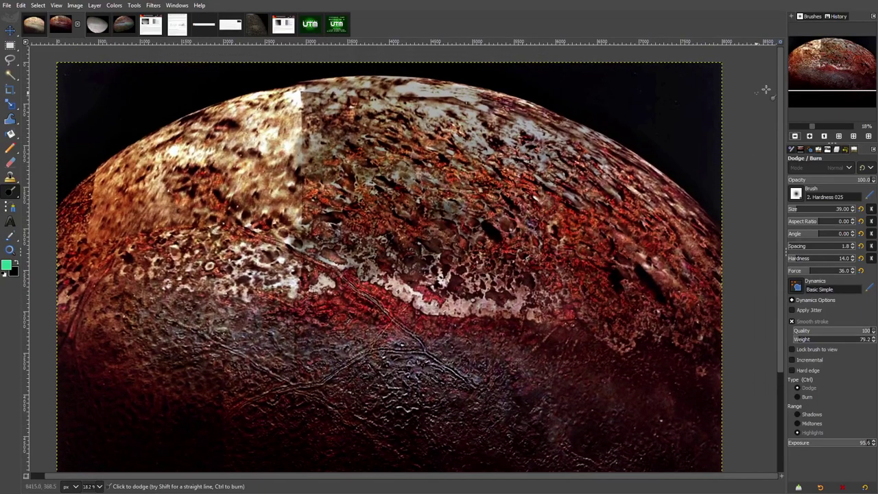
{"action": "left_click", "coordinate": [34, 25]}
{"action": "left_click", "coordinate": [795, 136]}
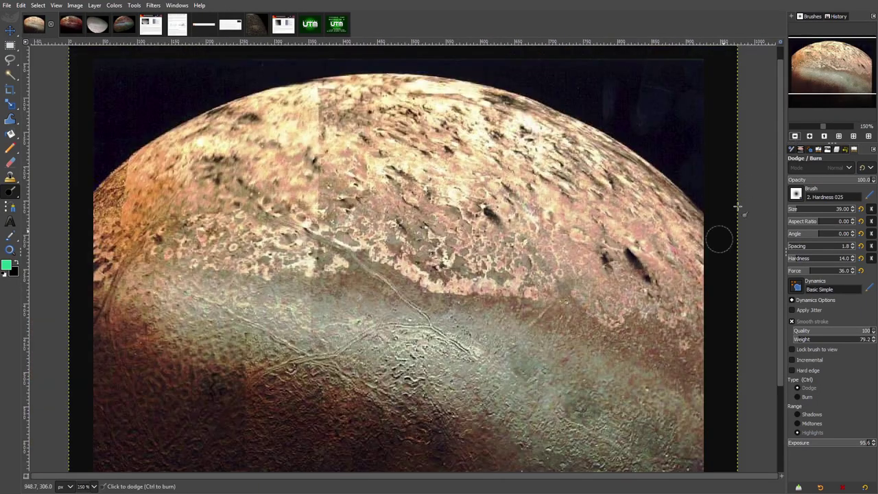
{"action": "left_click", "coordinate": [71, 25]}
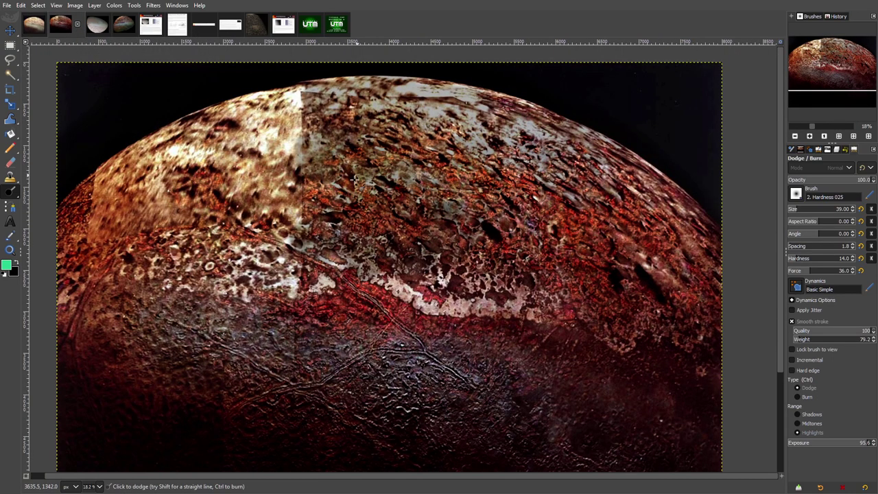
{"action": "left_click", "coordinate": [810, 136]}
{"action": "left_click", "coordinate": [810, 137]}
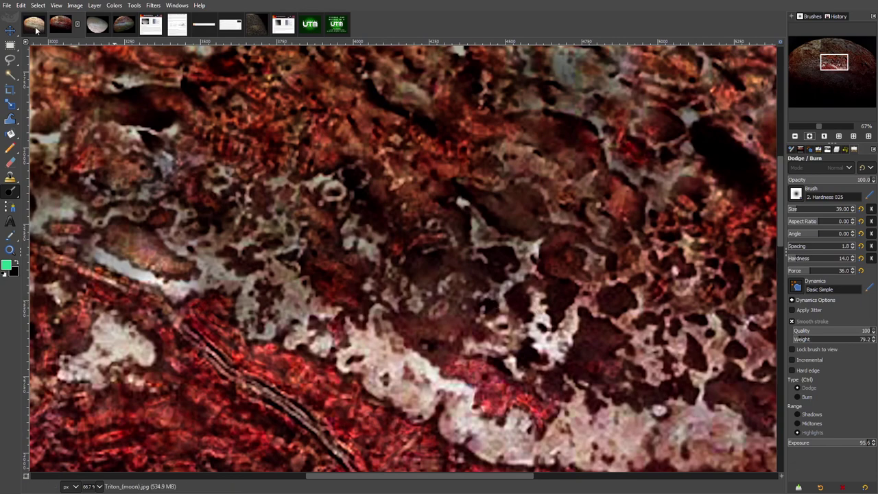
{"action": "left_click", "coordinate": [35, 26]}
{"action": "left_click", "coordinate": [810, 136]}
{"action": "left_click", "coordinate": [810, 137]}
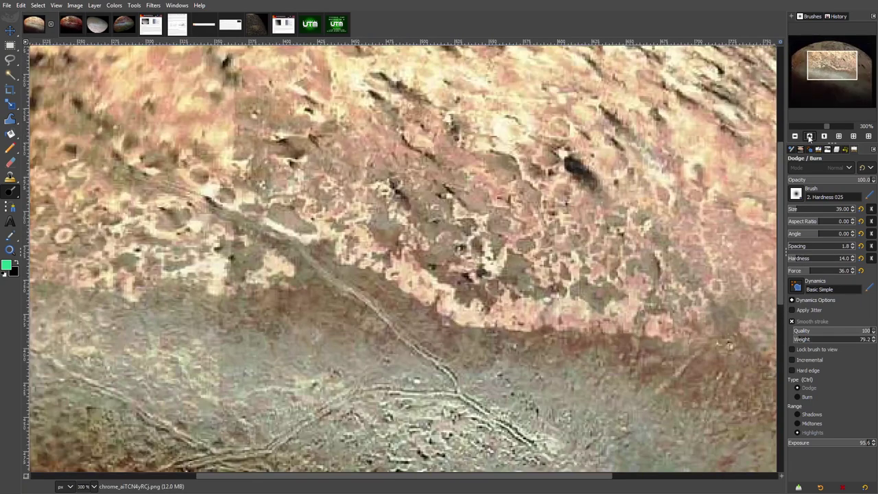
{"action": "left_click", "coordinate": [810, 136]}
{"action": "left_click", "coordinate": [809, 137]}
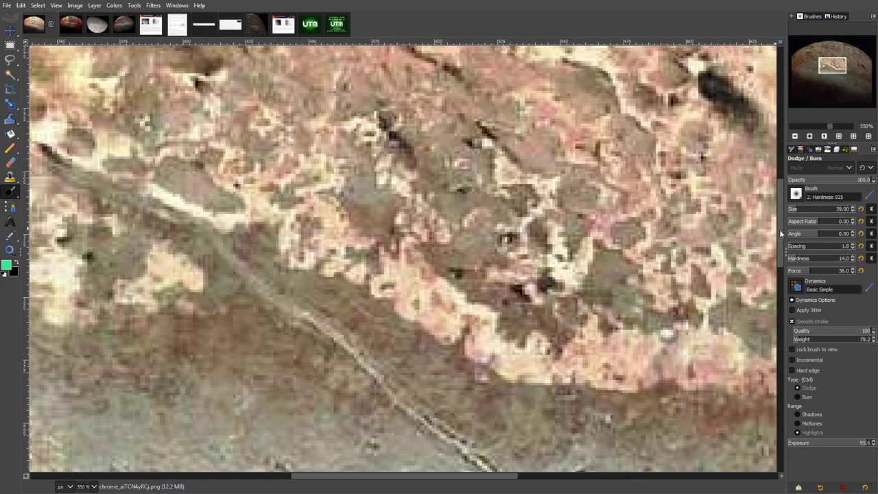
{"action": "left_click_drag", "start_coordinate": [780, 229], "coordinate": [779, 206]}
{"action": "scroll", "coordinate": [780, 204], "scroll_direction": "down", "scroll_amount": 1}
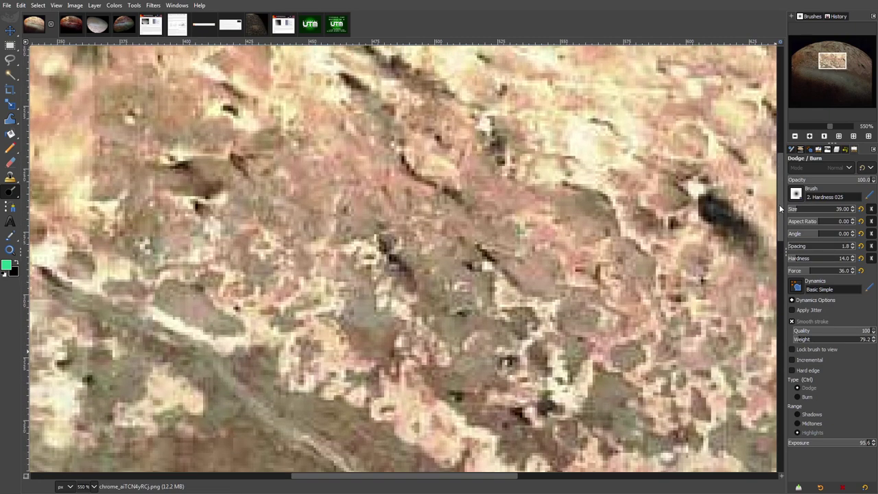
{"action": "left_click", "coordinate": [71, 25]}
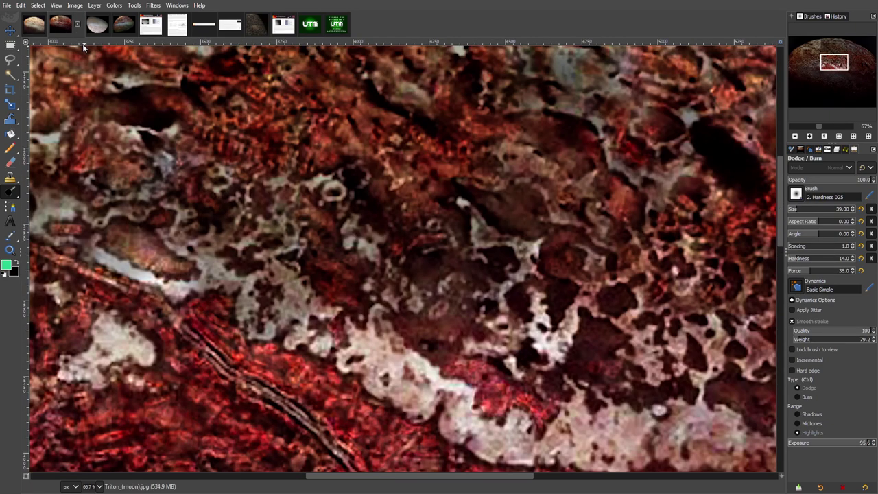
{"action": "left_click", "coordinate": [795, 137]}
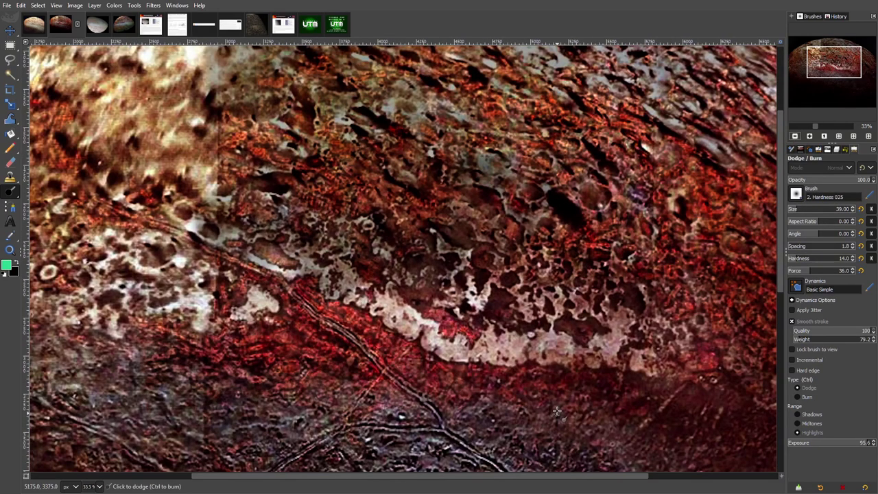
Scroll to the upper red terrain and zoom in one level for closer retouching.
{"action": "scroll", "coordinate": [449, 478], "scroll_direction": "left", "scroll_amount": 2}
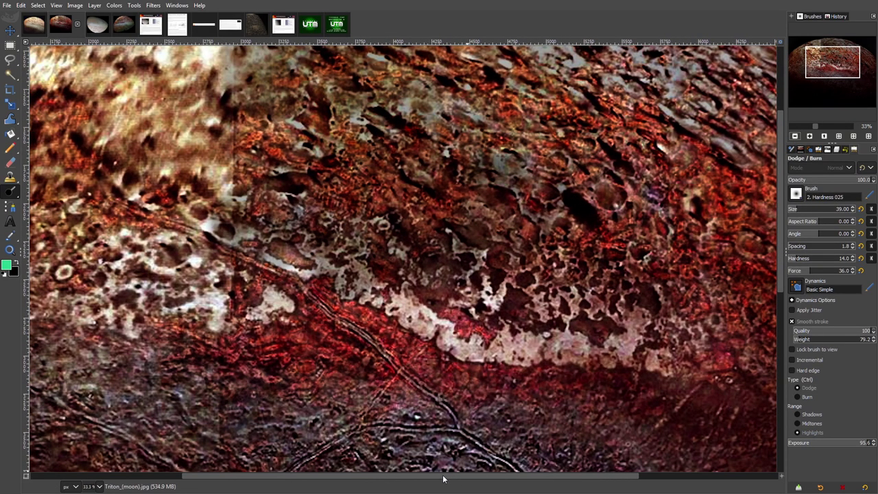
{"action": "scroll", "coordinate": [440, 478], "scroll_direction": "left", "scroll_amount": 1}
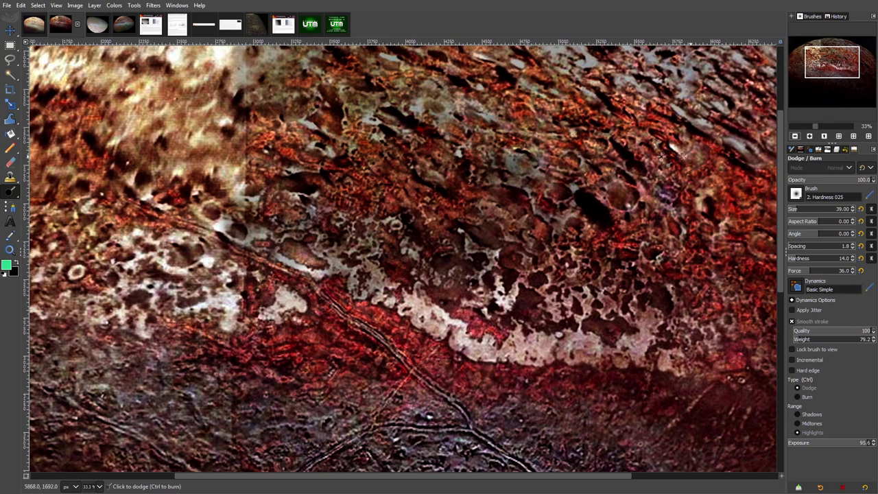
{"action": "left_click_drag", "start_coordinate": [781, 191], "coordinate": [793, 115]}
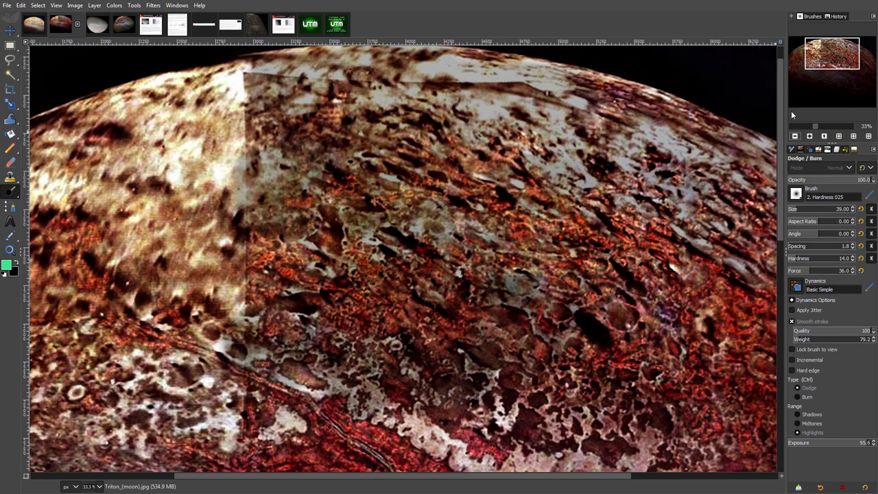
{"action": "left_click", "coordinate": [809, 136]}
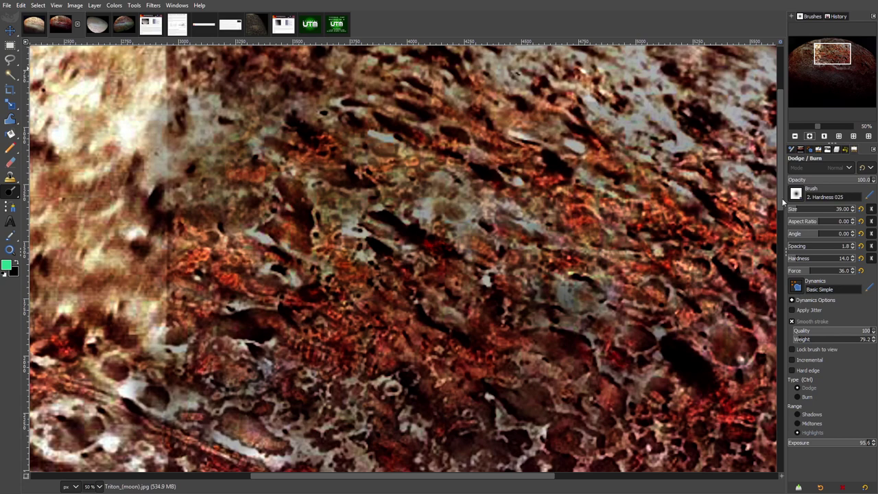
{"action": "left_click_drag", "start_coordinate": [781, 187], "coordinate": [781, 200]}
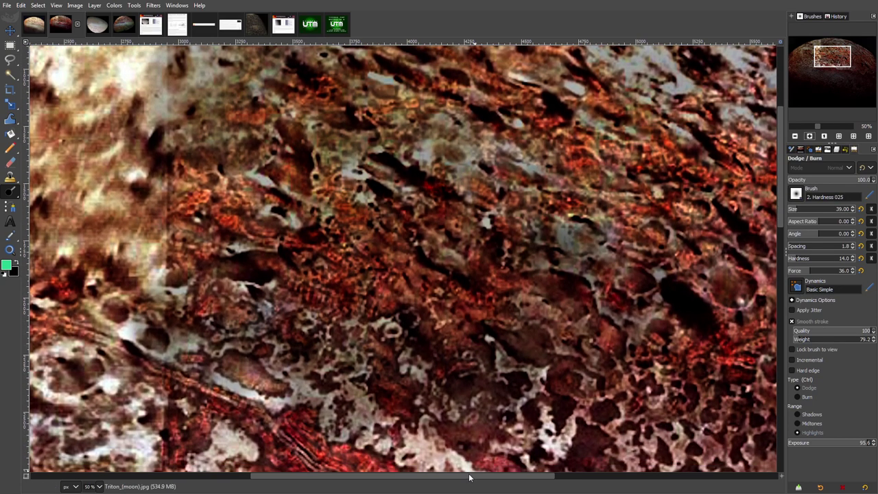
{"action": "left_click_drag", "start_coordinate": [469, 477], "coordinate": [514, 483]}
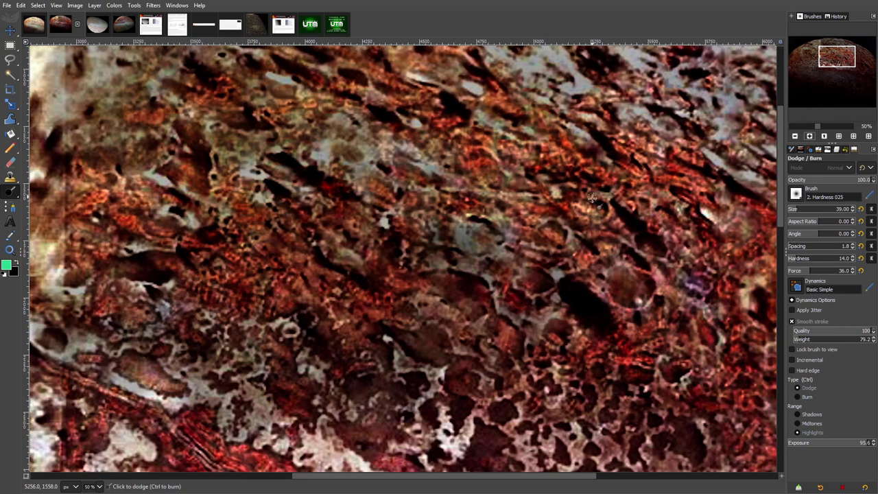
Dodge-brighten two small terrain patches, then pan right and zoom out to 25%.
{"action": "left_click_drag", "start_coordinate": [587, 195], "coordinate": [573, 198]}
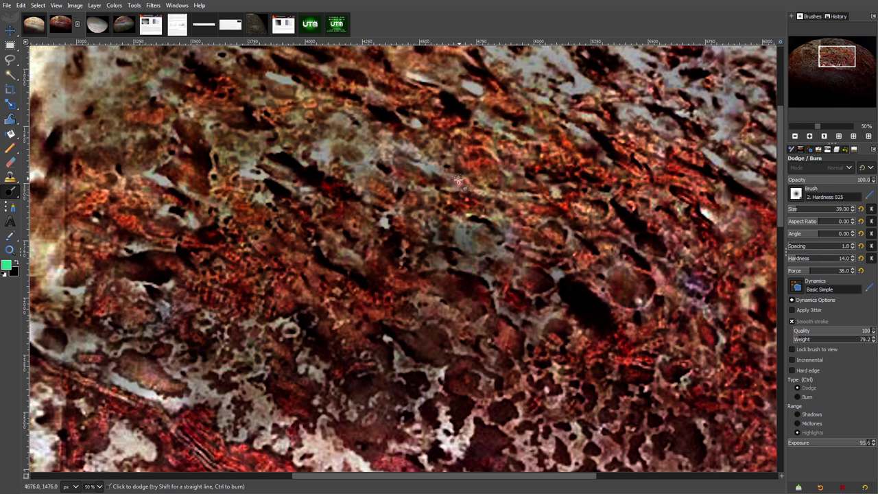
{"action": "left_click_drag", "start_coordinate": [447, 172], "coordinate": [430, 171]}
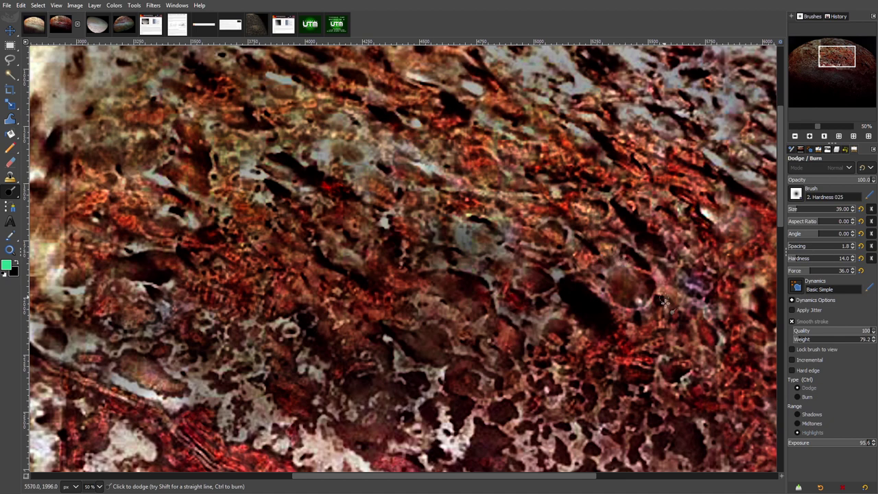
{"action": "left_click_drag", "start_coordinate": [542, 482], "coordinate": [607, 483]}
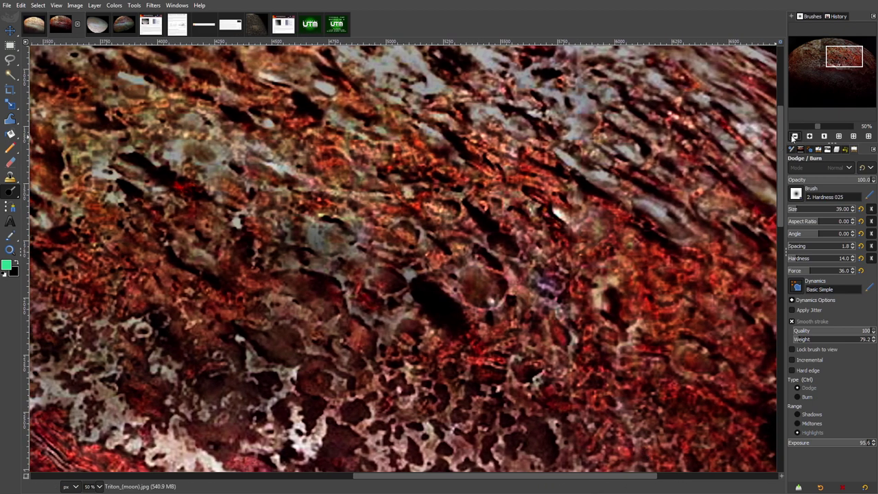
{"action": "left_click", "coordinate": [795, 136]}
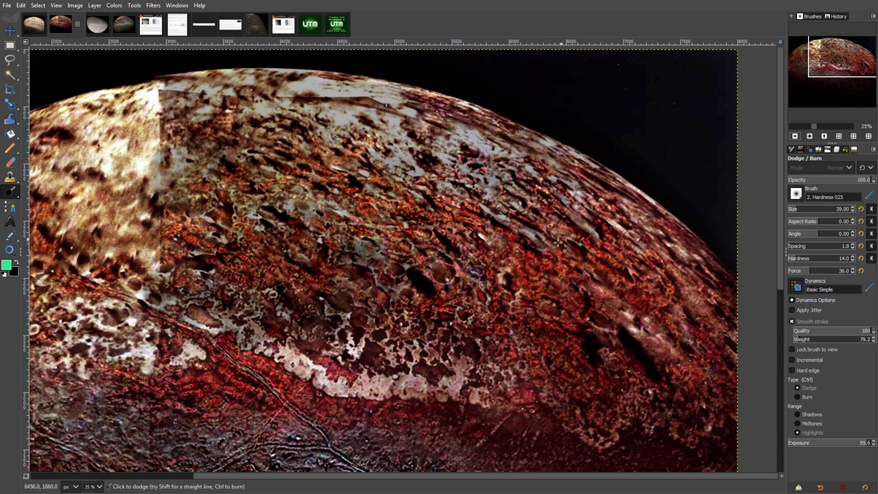
Pan left and down to the red band, then zoom in three levels to 67% on its grooves.
{"action": "left_click_drag", "start_coordinate": [464, 477], "coordinate": [383, 480]}
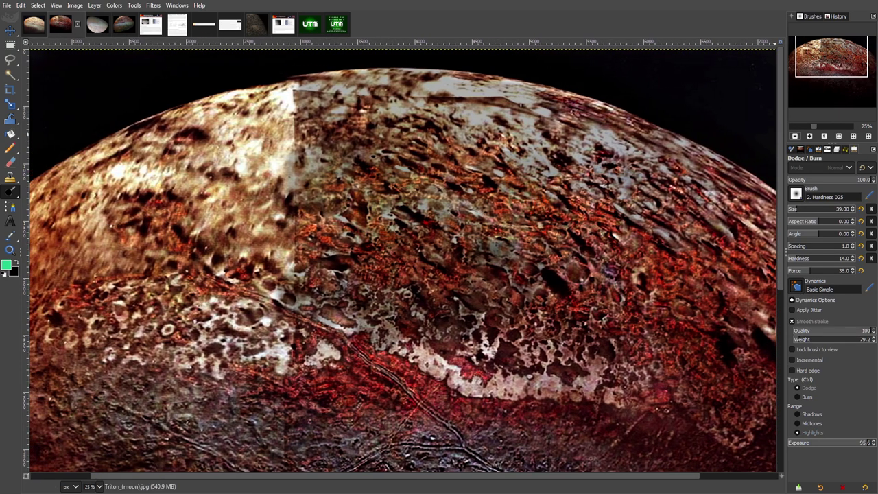
{"action": "left_click_drag", "start_coordinate": [781, 199], "coordinate": [781, 242]}
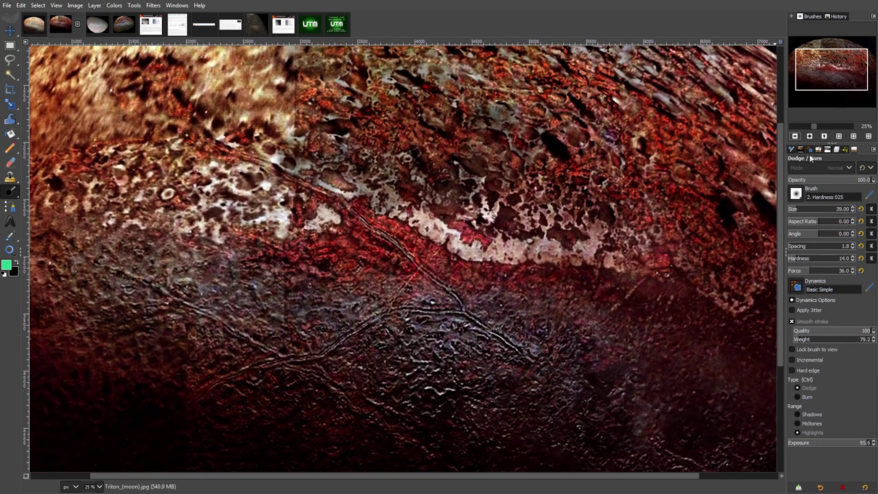
{"action": "left_click", "coordinate": [810, 136]}
{"action": "left_click", "coordinate": [810, 137]}
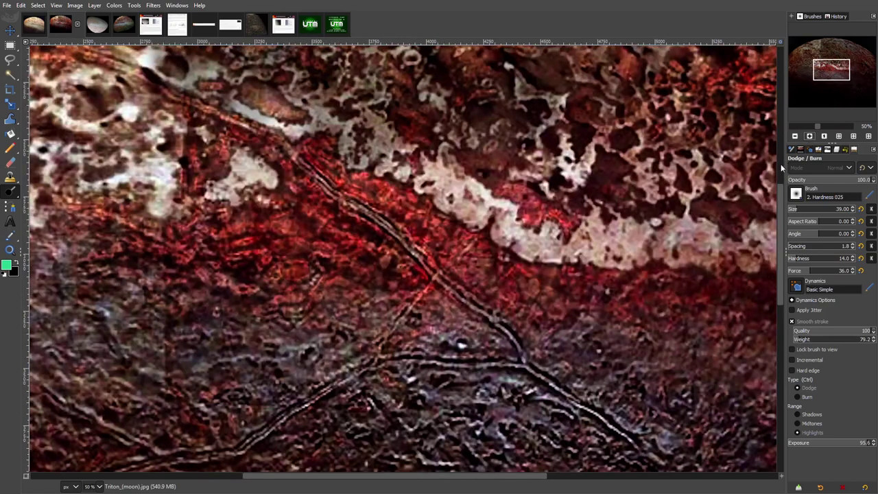
{"action": "left_click", "coordinate": [810, 136]}
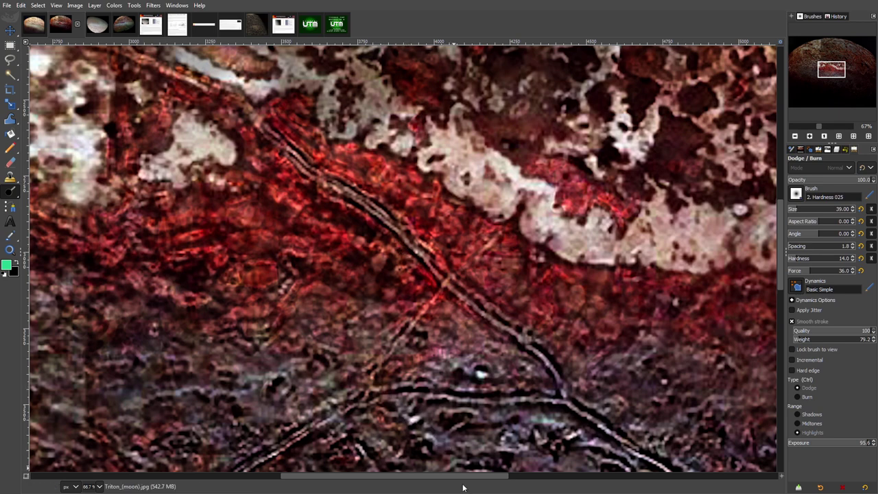
Pan left and up to the pale cratered terrain beside the diagonal groove.
{"action": "left_click_drag", "start_coordinate": [462, 477], "coordinate": [386, 483]}
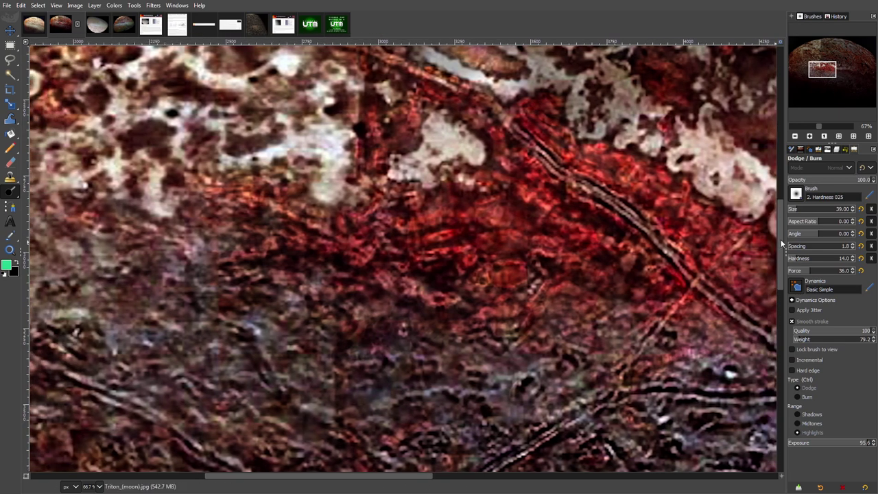
{"action": "left_click_drag", "start_coordinate": [779, 241], "coordinate": [768, 190]}
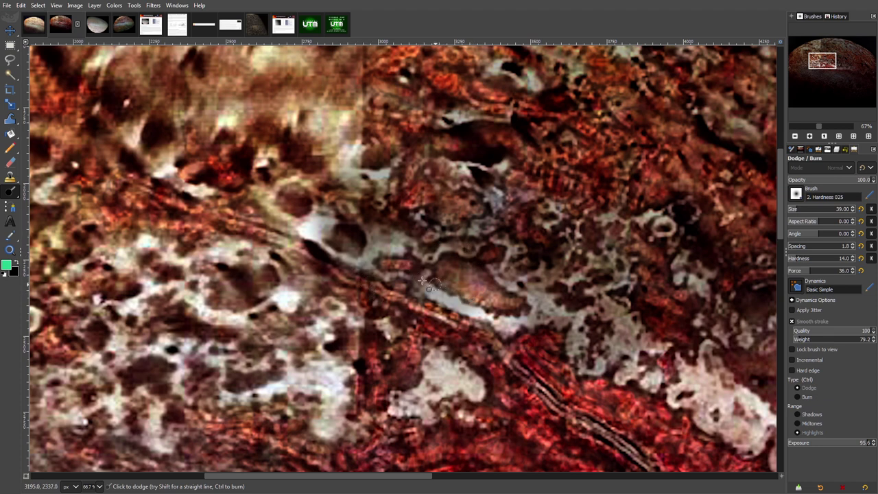
Pan left, zoom out to 50% with minus, and scroll up to the pale mottled upland.
{"action": "left_click_drag", "start_coordinate": [417, 479], "coordinate": [395, 479]}
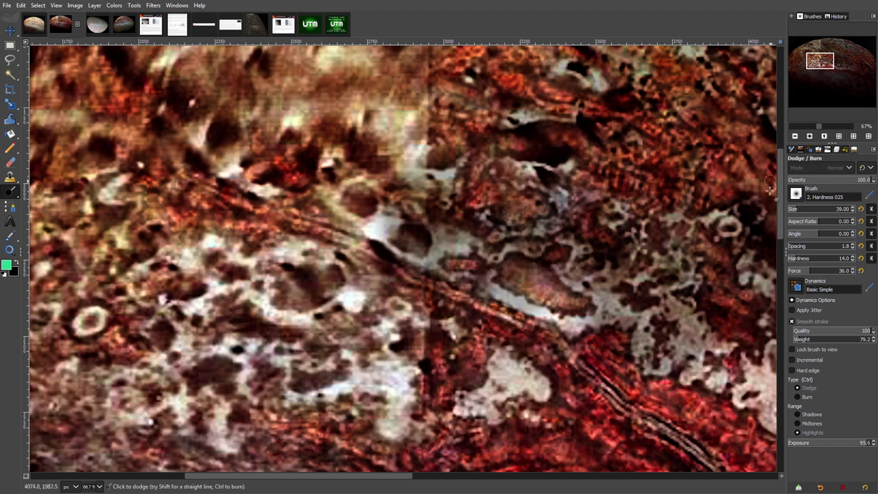
{"action": "key", "text": "minus"}
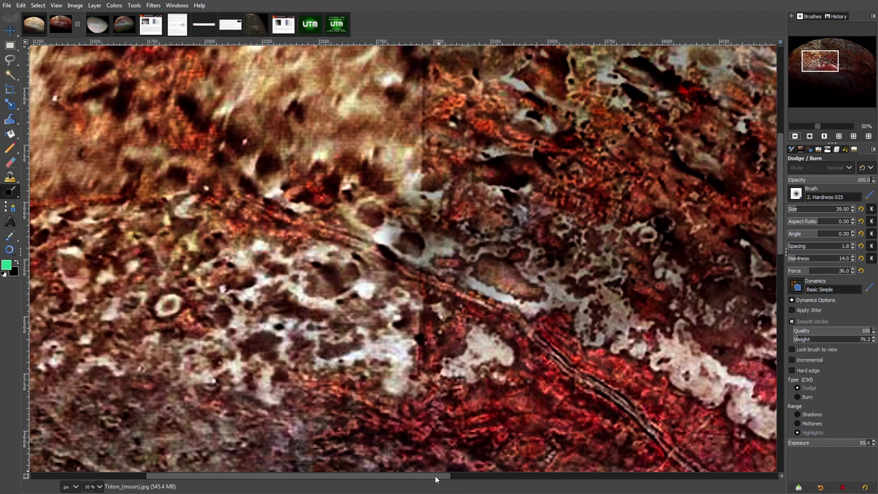
{"action": "left_click_drag", "start_coordinate": [409, 478], "coordinate": [388, 482]}
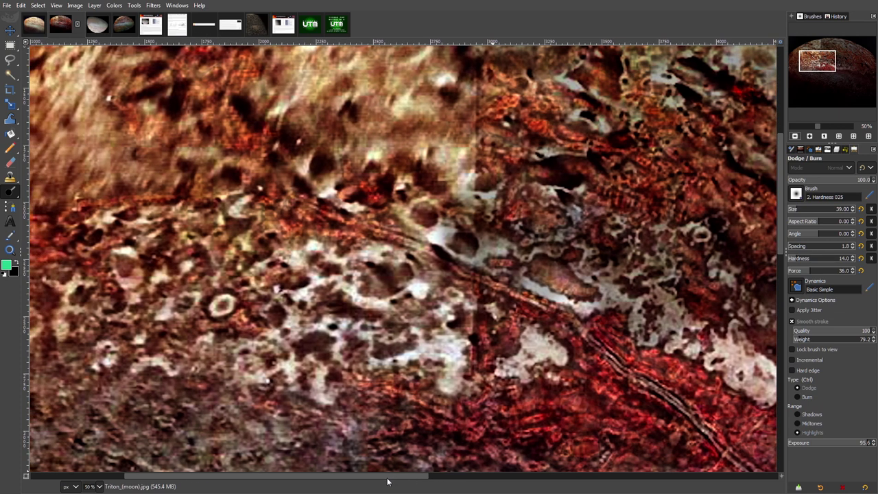
{"action": "left_click_drag", "start_coordinate": [388, 482], "coordinate": [384, 481]}
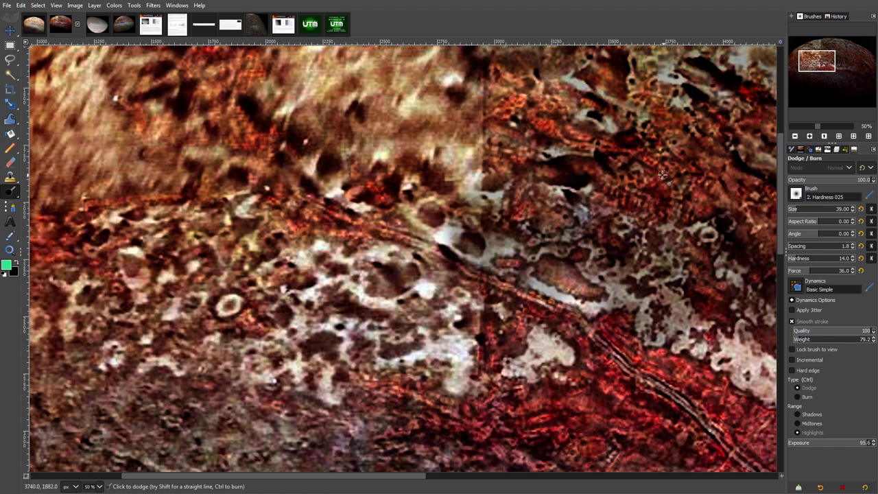
{"action": "left_click_drag", "start_coordinate": [784, 231], "coordinate": [779, 199]}
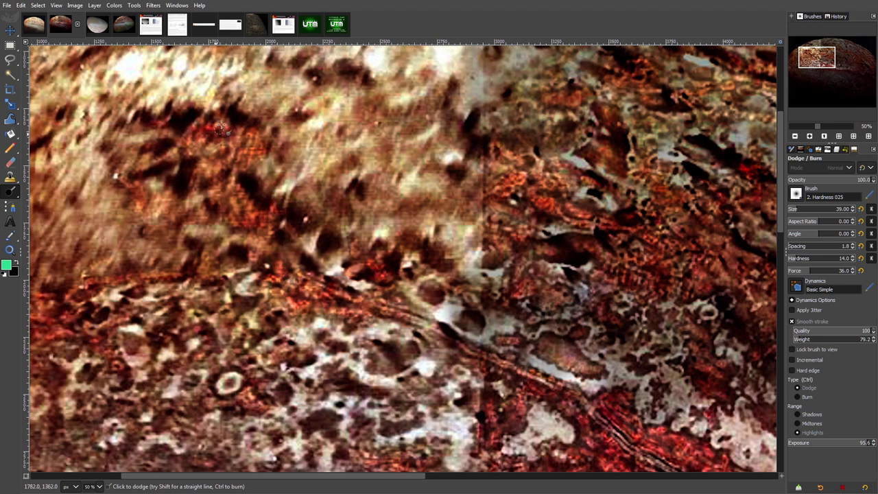
Dodge-brighten the orange rock patch in the pale upper terrain, then zoom out to 33.3%.
{"action": "mouse_move", "coordinate": [209, 122]}
{"action": "left_mouse_down"}
{"action": "mouse_move", "coordinate": [254, 124]}
{"action": "mouse_move", "coordinate": [237, 142]}
{"action": "mouse_move", "coordinate": [261, 140]}
{"action": "mouse_move", "coordinate": [259, 152]}
{"action": "mouse_move", "coordinate": [238, 176]}
{"action": "mouse_move", "coordinate": [265, 204]}
{"action": "mouse_move", "coordinate": [276, 178]}
{"action": "mouse_move", "coordinate": [239, 140]}
{"action": "left_mouse_up"}
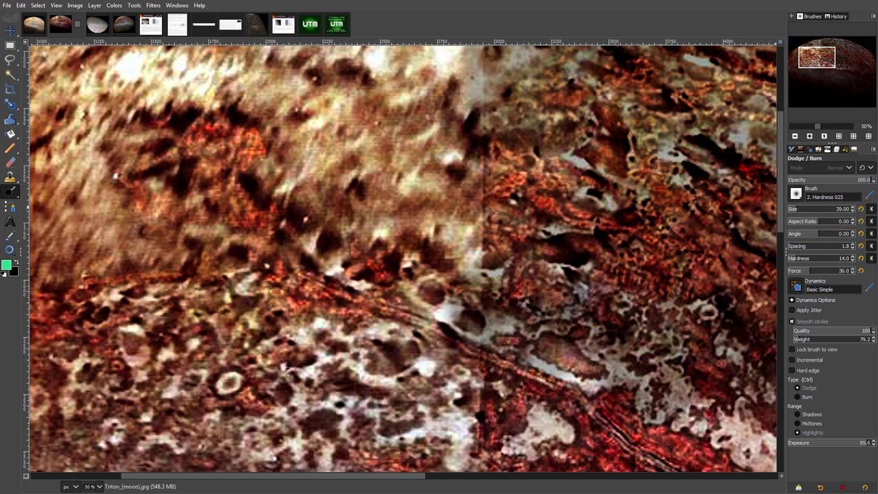
{"action": "left_click_drag", "start_coordinate": [780, 203], "coordinate": [778, 177]}
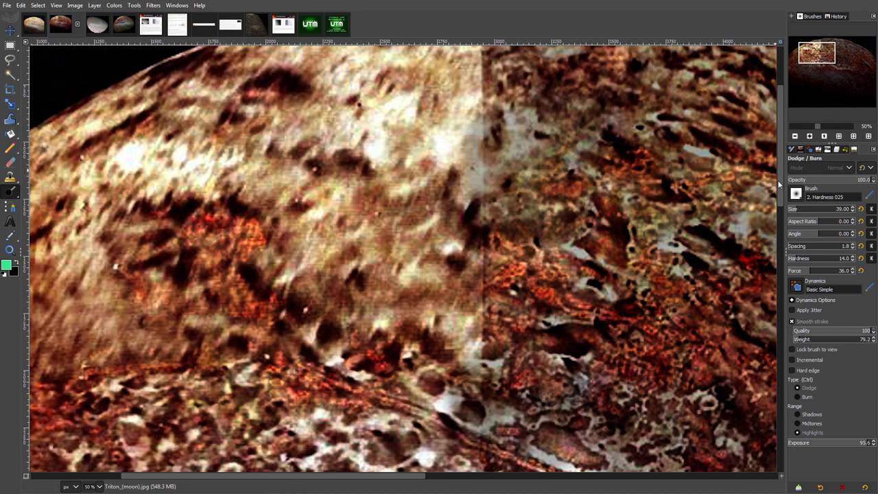
{"action": "left_click_drag", "start_coordinate": [779, 184], "coordinate": [779, 211]}
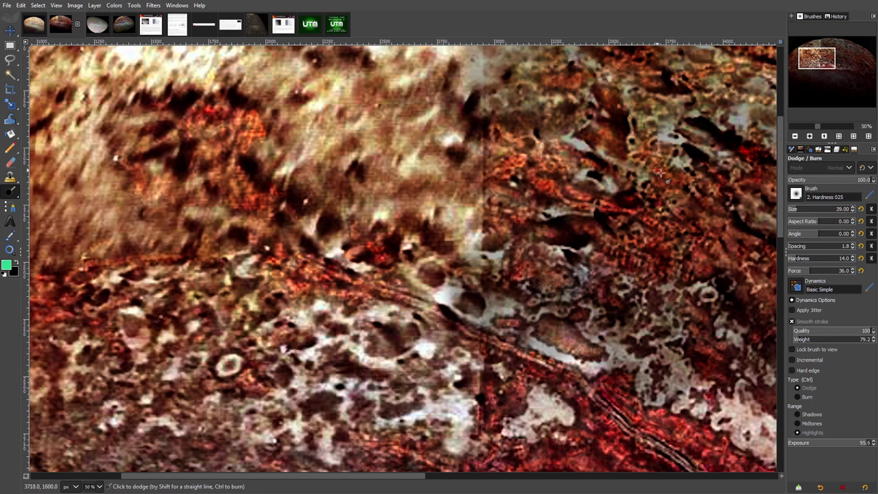
{"action": "left_click_drag", "start_coordinate": [780, 208], "coordinate": [778, 230]}
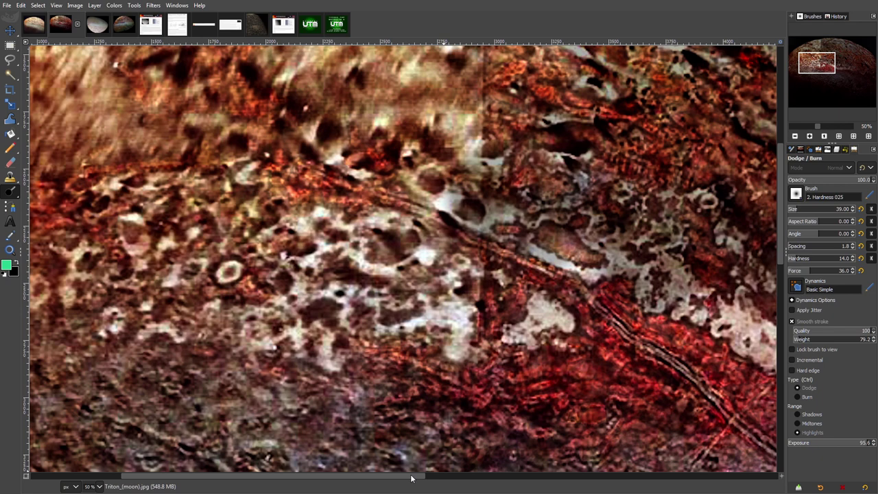
{"action": "left_click_drag", "start_coordinate": [411, 478], "coordinate": [395, 485]}
{"action": "left_click", "coordinate": [795, 135]}
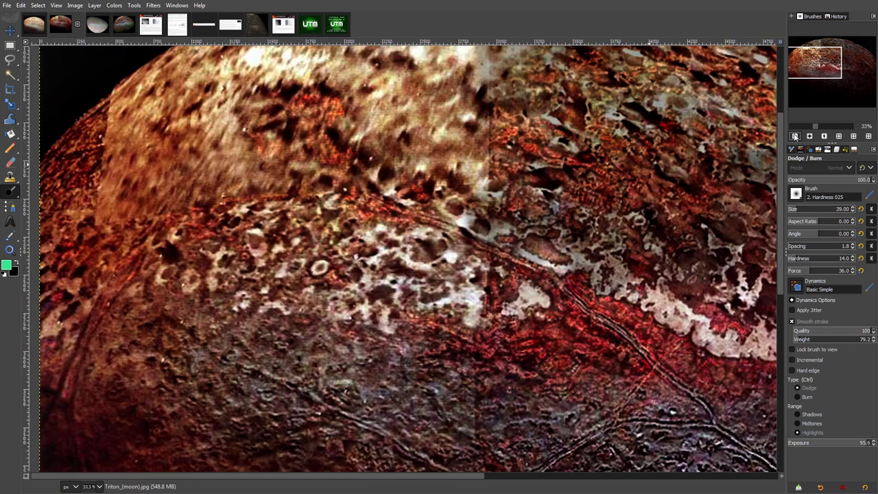
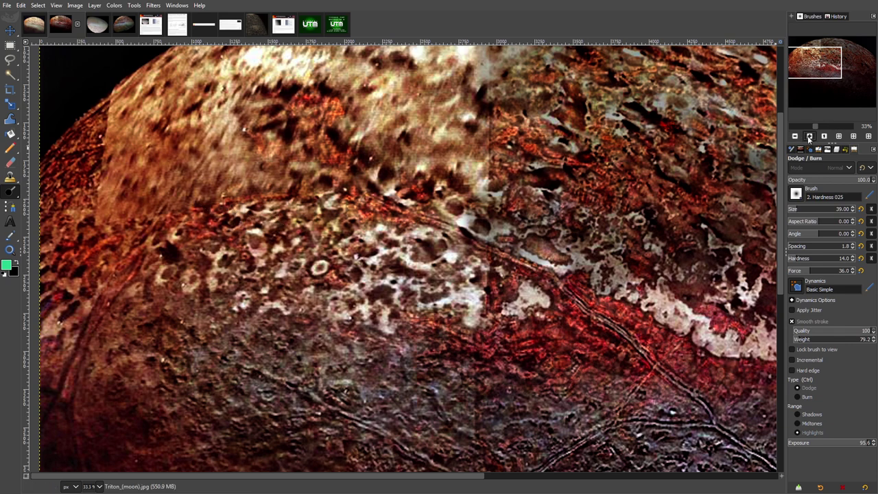
Zoom the Triton image to 66.7% and scroll left onto the cratered area.
{"action": "left_click", "coordinate": [810, 135]}
{"action": "left_click", "coordinate": [810, 136]}
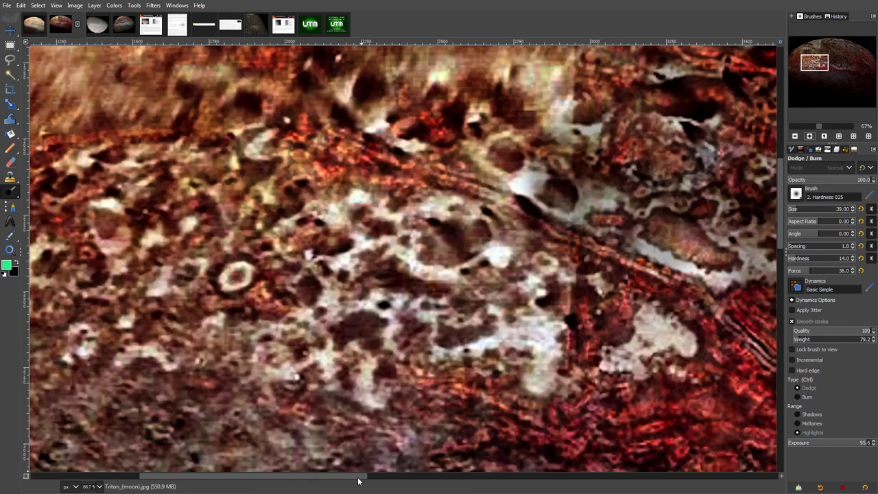
{"action": "left_click_drag", "start_coordinate": [357, 480], "coordinate": [286, 480]}
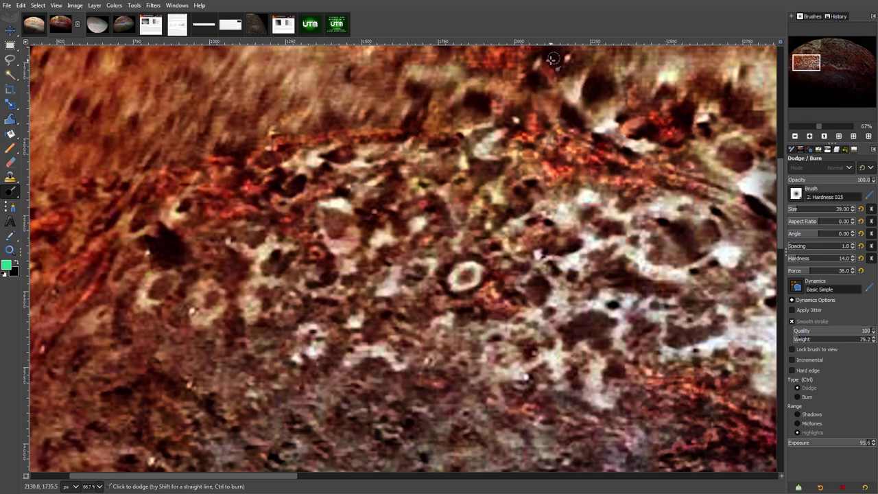
Set Dodge/Burn to Burn at size 110, try a rim stroke, then undo it.
{"action": "left_click", "coordinate": [804, 210]}
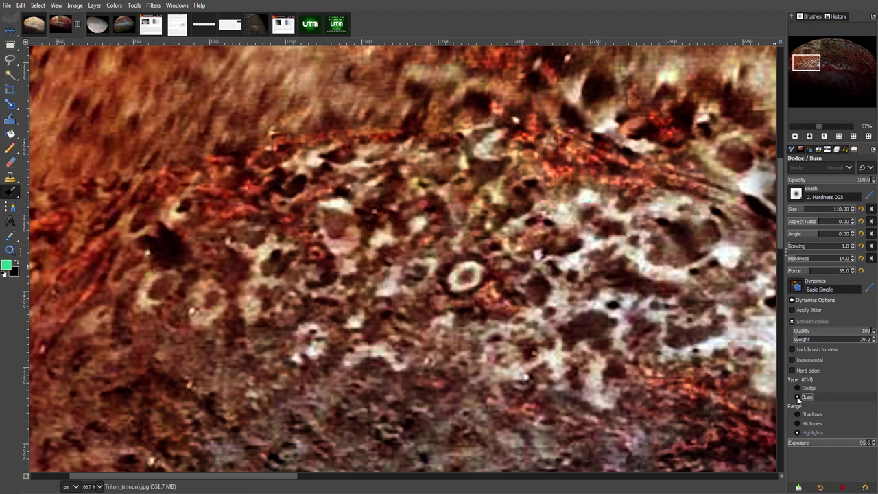
{"action": "left_click", "coordinate": [798, 398]}
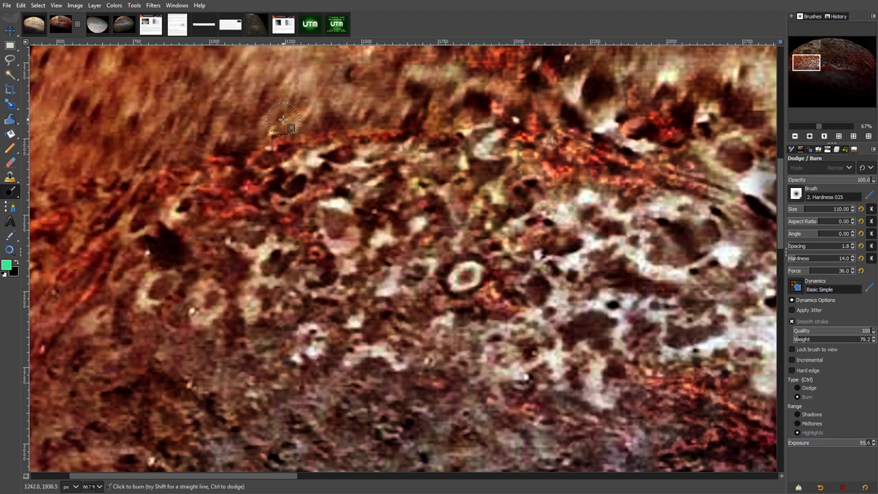
{"action": "mouse_move", "coordinate": [282, 120]}
{"action": "left_mouse_down"}
{"action": "mouse_move", "coordinate": [397, 119]}
{"action": "mouse_move", "coordinate": [409, 129]}
{"action": "mouse_move", "coordinate": [284, 138]}
{"action": "mouse_move", "coordinate": [249, 156]}
{"action": "mouse_move", "coordinate": [234, 139]}
{"action": "mouse_move", "coordinate": [294, 96]}
{"action": "mouse_move", "coordinate": [338, 110]}
{"action": "mouse_move", "coordinate": [387, 99]}
{"action": "left_mouse_up"}
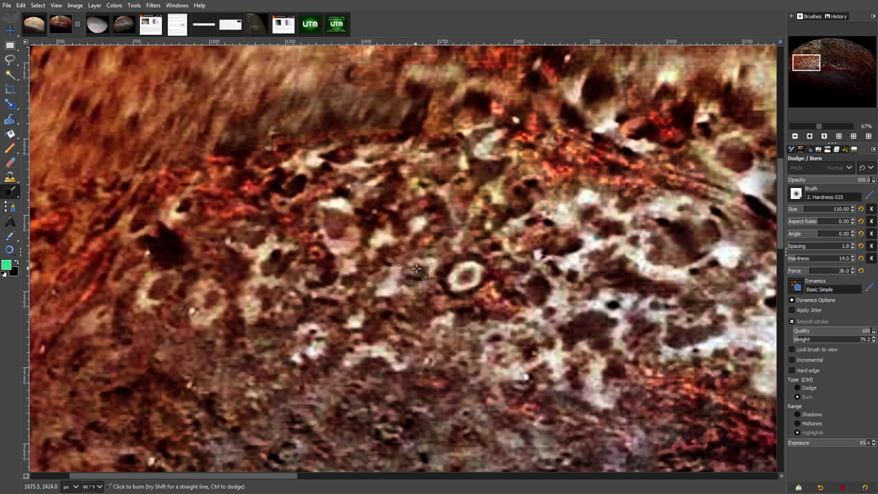
{"action": "left_click", "coordinate": [21, 6]}
{"action": "left_click", "coordinate": [27, 13]}
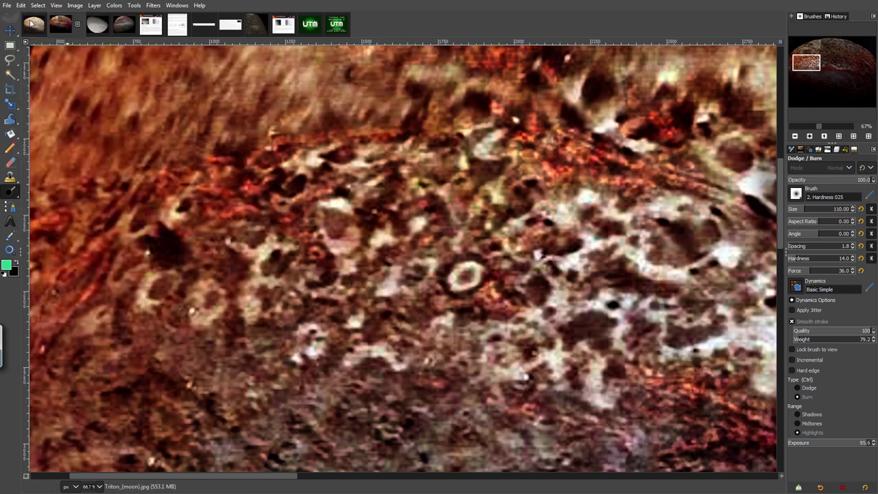
Restroke the rim band as a Midtones burn, then set the type to Dodge.
{"action": "left_click", "coordinate": [802, 423]}
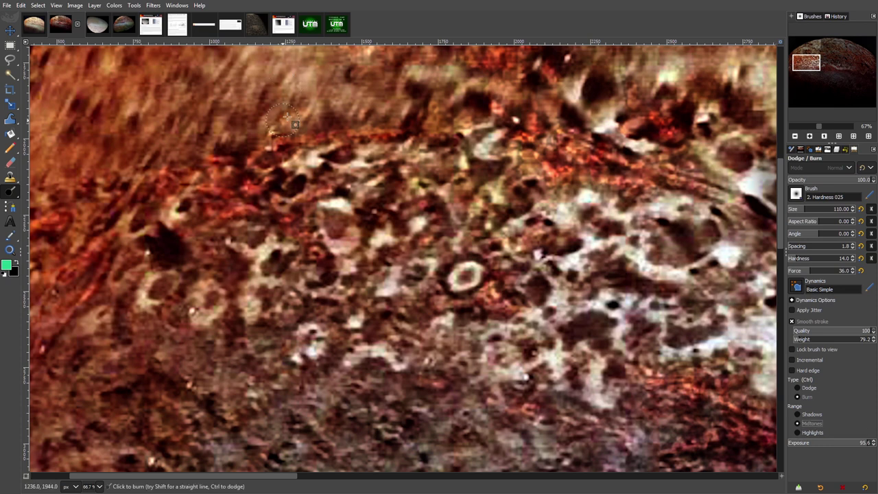
{"action": "mouse_move", "coordinate": [273, 148]}
{"action": "left_mouse_down"}
{"action": "mouse_move", "coordinate": [292, 118]}
{"action": "mouse_move", "coordinate": [339, 133]}
{"action": "mouse_move", "coordinate": [423, 123]}
{"action": "mouse_move", "coordinate": [308, 103]}
{"action": "mouse_move", "coordinate": [282, 108]}
{"action": "mouse_move", "coordinate": [255, 158]}
{"action": "mouse_move", "coordinate": [236, 149]}
{"action": "mouse_move", "coordinate": [260, 160]}
{"action": "mouse_move", "coordinate": [338, 159]}
{"action": "mouse_move", "coordinate": [373, 142]}
{"action": "mouse_move", "coordinate": [402, 147]}
{"action": "mouse_move", "coordinate": [435, 120]}
{"action": "mouse_move", "coordinate": [430, 94]}
{"action": "mouse_move", "coordinate": [467, 122]}
{"action": "left_mouse_up"}
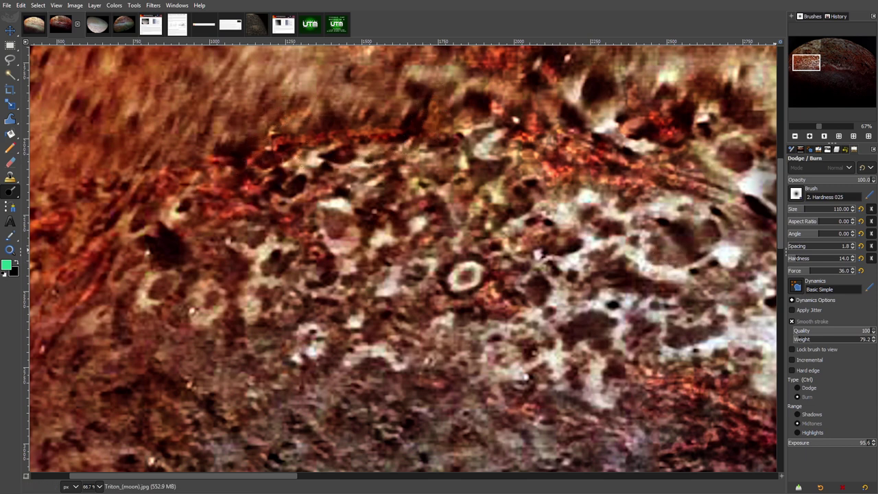
{"action": "left_click", "coordinate": [798, 388]}
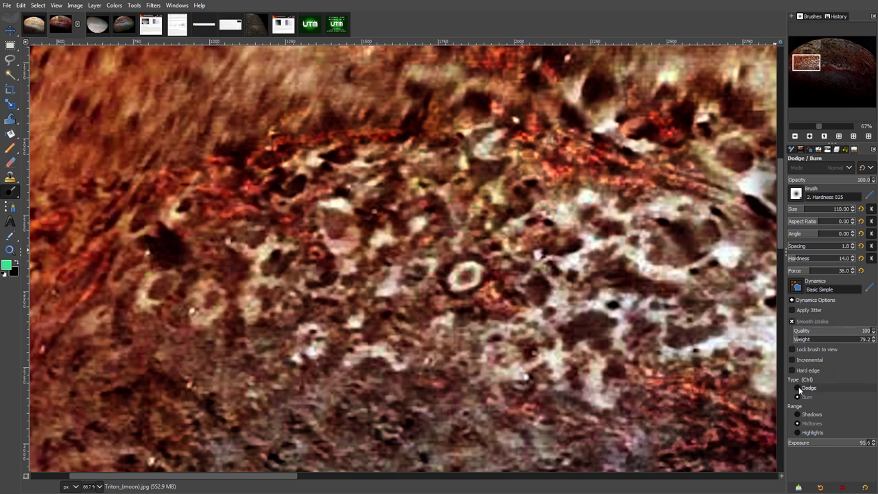
Dodge the orange rim streak with a smaller Highlights-only brush, then zoom out to 33%.
{"action": "left_click", "coordinate": [798, 433]}
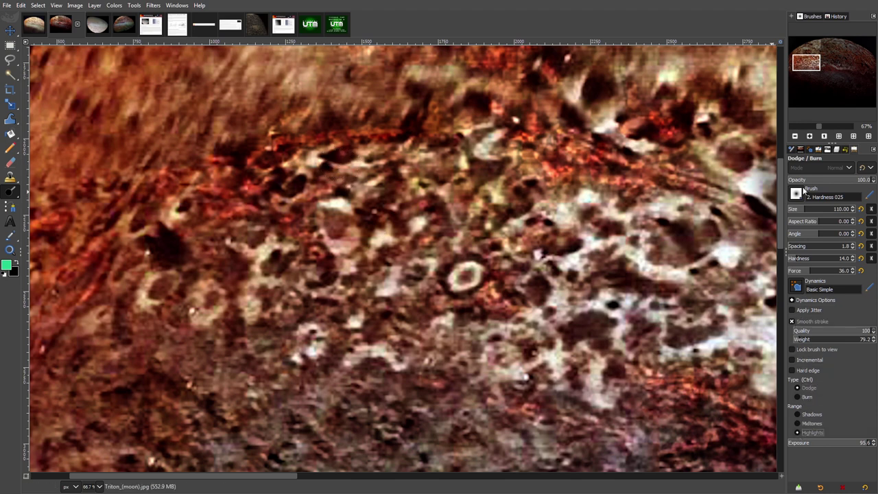
{"action": "left_click", "coordinate": [799, 211]}
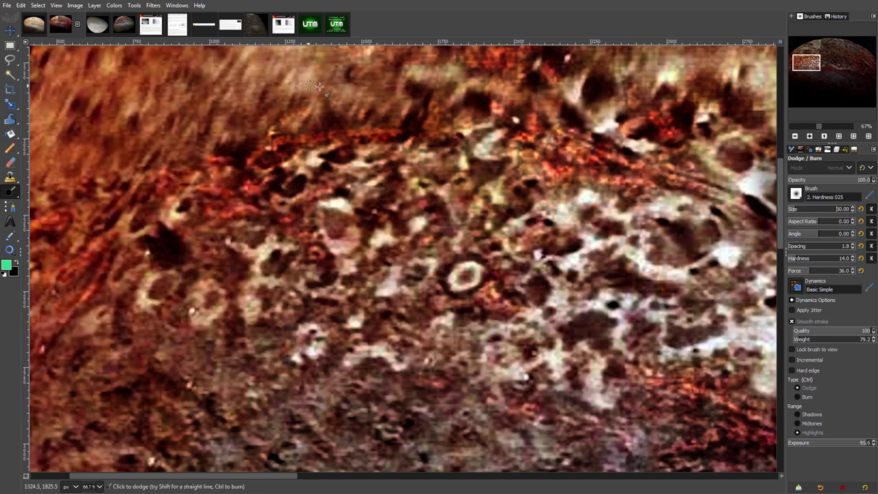
{"action": "mouse_move", "coordinate": [278, 137]}
{"action": "left_mouse_down"}
{"action": "mouse_move", "coordinate": [300, 134]}
{"action": "mouse_move", "coordinate": [311, 142]}
{"action": "mouse_move", "coordinate": [345, 135]}
{"action": "mouse_move", "coordinate": [278, 122]}
{"action": "mouse_move", "coordinate": [297, 116]}
{"action": "mouse_move", "coordinate": [317, 126]}
{"action": "mouse_move", "coordinate": [327, 109]}
{"action": "mouse_move", "coordinate": [339, 132]}
{"action": "mouse_move", "coordinate": [349, 124]}
{"action": "mouse_move", "coordinate": [362, 141]}
{"action": "mouse_move", "coordinate": [408, 133]}
{"action": "left_mouse_up"}
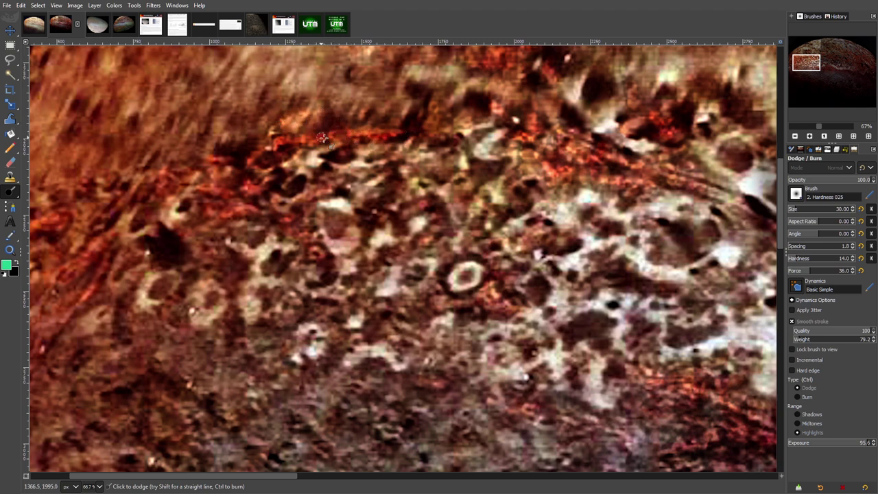
{"action": "mouse_move", "coordinate": [322, 138]}
{"action": "left_mouse_down"}
{"action": "mouse_move", "coordinate": [317, 149]}
{"action": "mouse_move", "coordinate": [255, 155]}
{"action": "mouse_move", "coordinate": [345, 147]}
{"action": "mouse_move", "coordinate": [346, 157]}
{"action": "mouse_move", "coordinate": [346, 141]}
{"action": "mouse_move", "coordinate": [374, 122]}
{"action": "mouse_move", "coordinate": [453, 120]}
{"action": "mouse_move", "coordinate": [440, 140]}
{"action": "mouse_move", "coordinate": [403, 142]}
{"action": "mouse_move", "coordinate": [390, 168]}
{"action": "mouse_move", "coordinate": [306, 188]}
{"action": "mouse_move", "coordinate": [257, 187]}
{"action": "mouse_move", "coordinate": [249, 204]}
{"action": "left_mouse_up"}
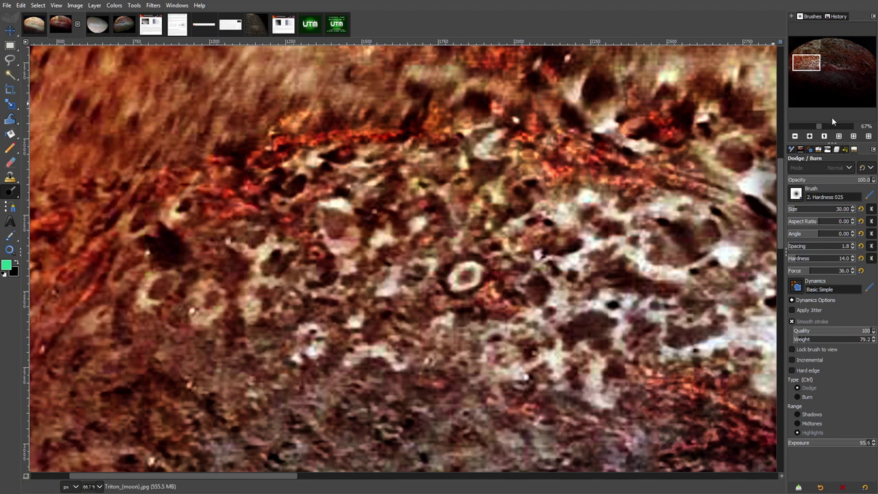
{"action": "left_click", "coordinate": [795, 136]}
{"action": "left_click", "coordinate": [795, 136]}
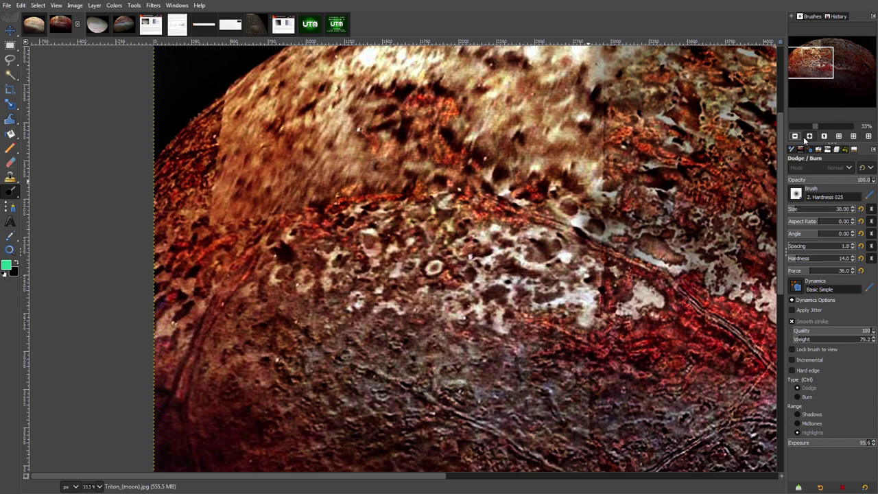
Zoom out to 33% and scroll right across the retouched image.
{"action": "left_click", "coordinate": [809, 138]}
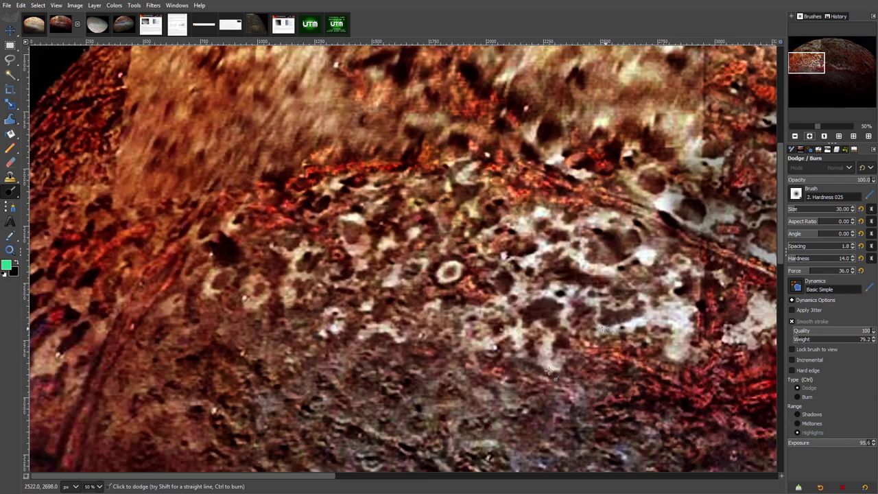
{"action": "left_click", "coordinate": [795, 136]}
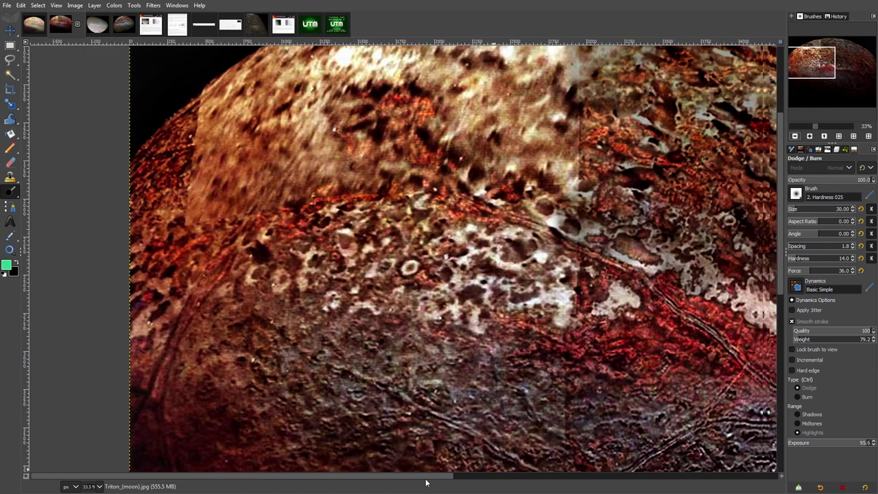
{"action": "left_click_drag", "start_coordinate": [425, 485], "coordinate": [467, 487]}
{"action": "left_click_drag", "start_coordinate": [480, 487], "coordinate": [725, 476]}
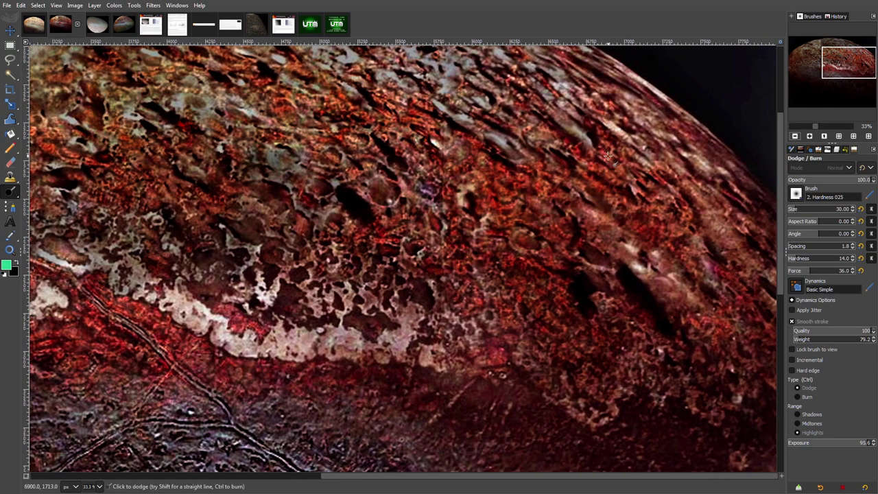
Zoom to 66.7%, then 50%, panning around the upper-right streaked terrain.
{"action": "left_click", "coordinate": [809, 135]}
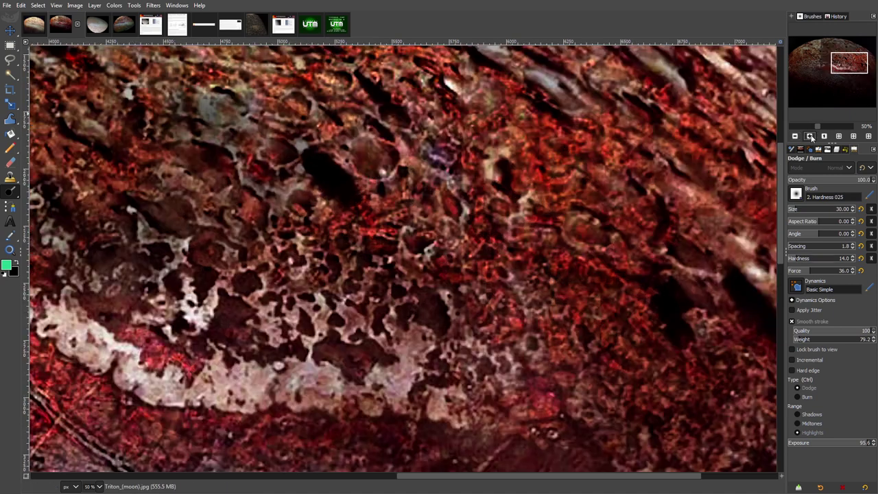
{"action": "left_click", "coordinate": [810, 136]}
{"action": "left_click_drag", "start_coordinate": [504, 478], "coordinate": [621, 485]}
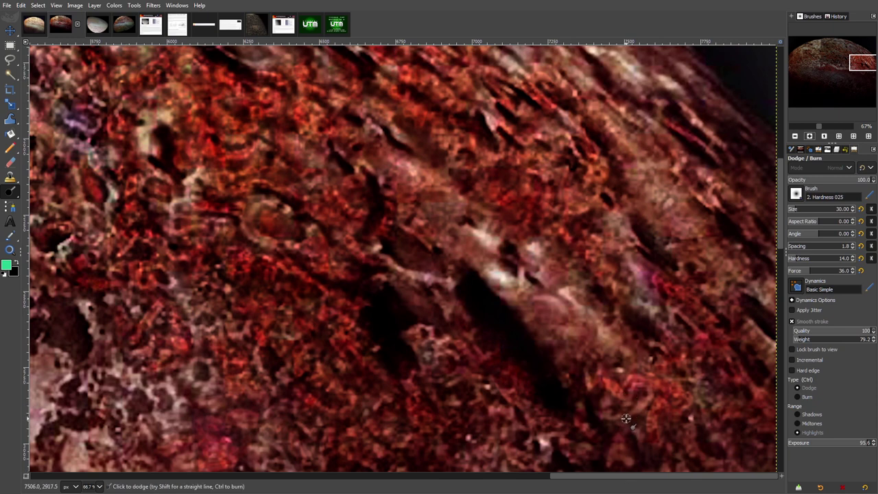
{"action": "left_click", "coordinate": [796, 136]}
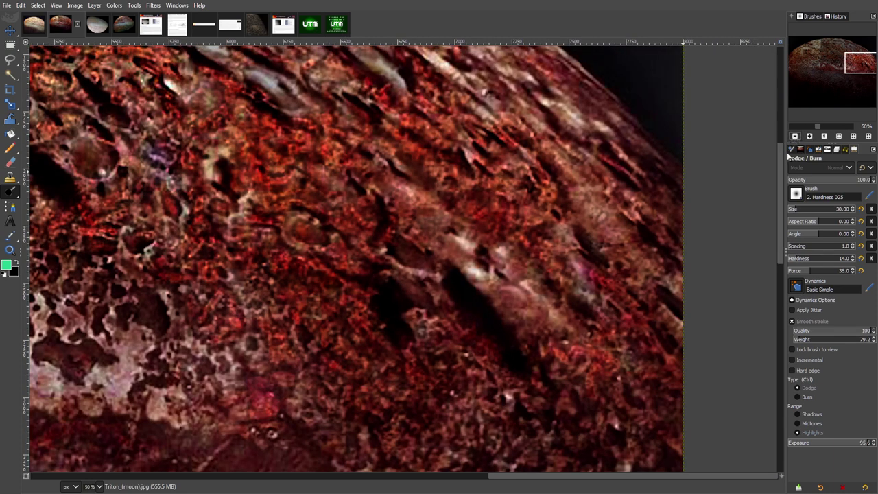
{"action": "left_click_drag", "start_coordinate": [602, 475], "coordinate": [583, 480]}
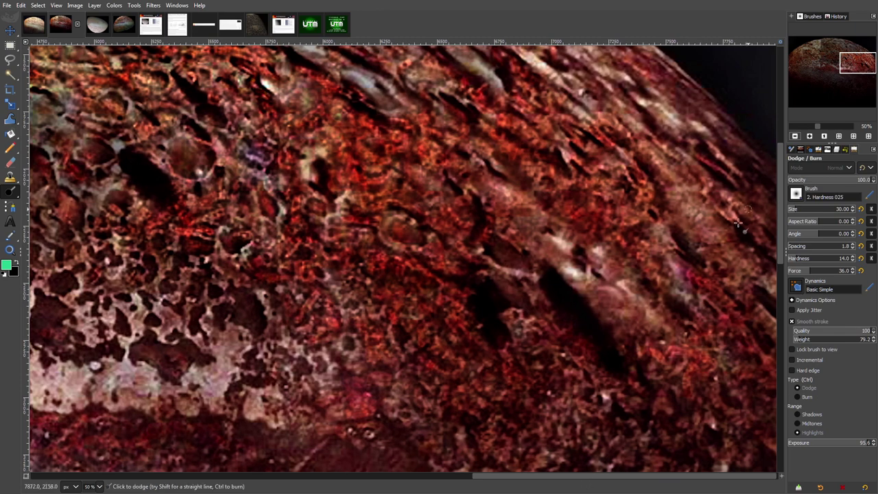
{"action": "left_click_drag", "start_coordinate": [780, 198], "coordinate": [771, 167]}
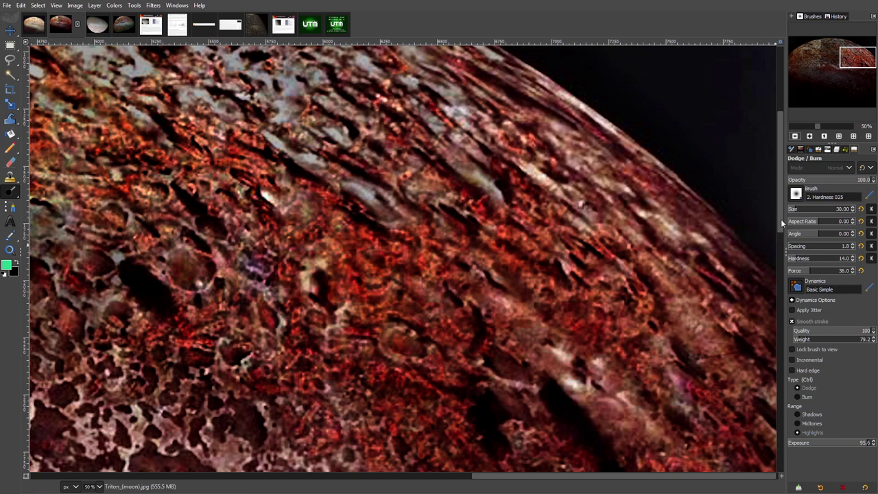
{"action": "left_click_drag", "start_coordinate": [781, 219], "coordinate": [782, 236]}
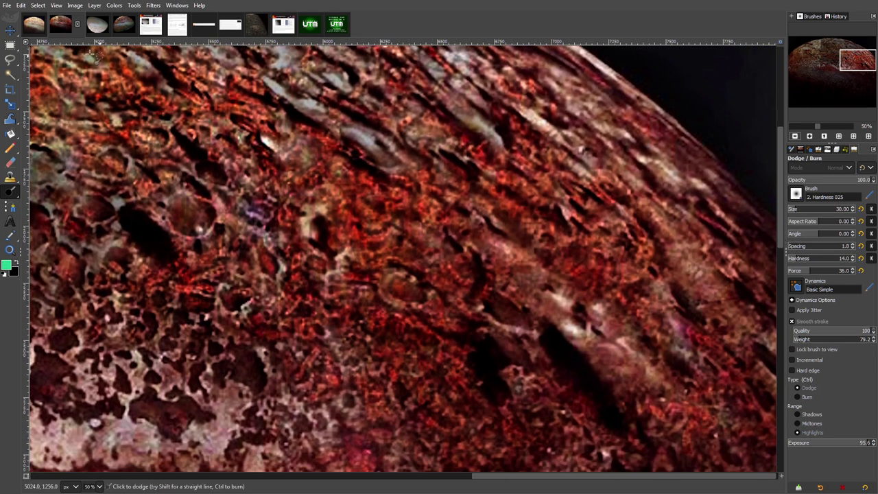
View the original PIA00317 TIFF at 25% and its Photojournal page, then return to the retouched image.
{"action": "left_click", "coordinate": [98, 28]}
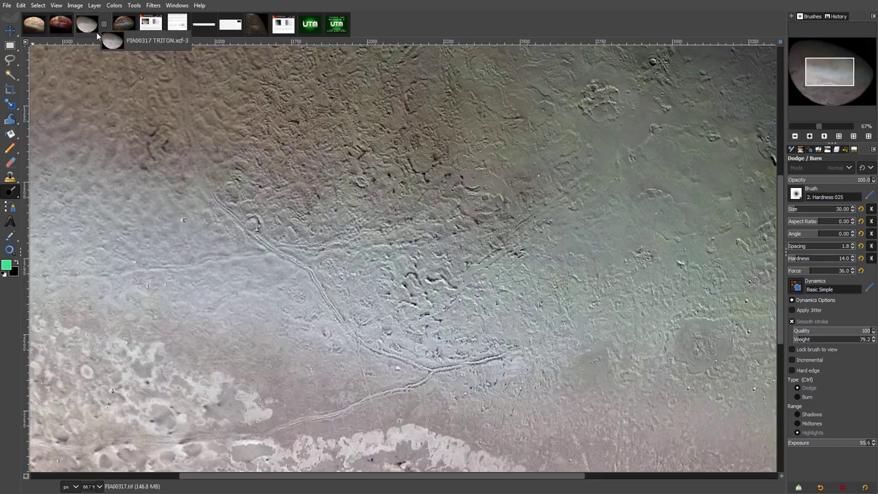
{"action": "left_click", "coordinate": [795, 136]}
{"action": "left_click", "coordinate": [795, 136]}
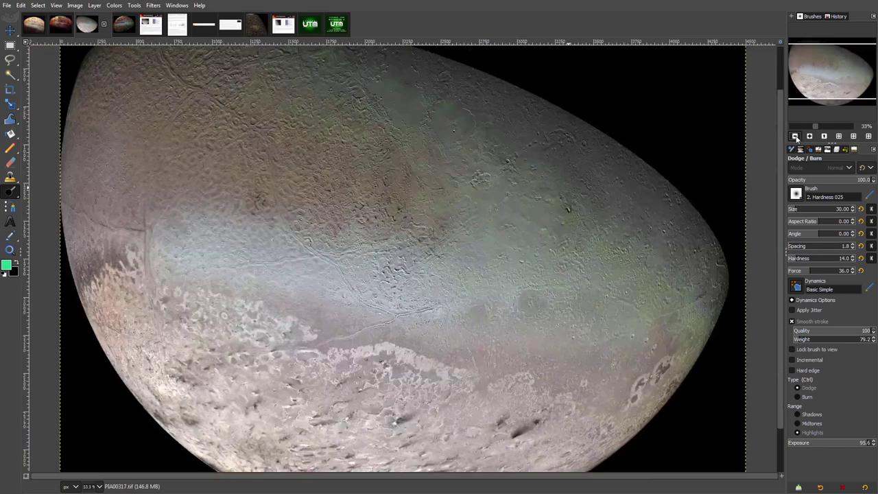
{"action": "left_click", "coordinate": [795, 136]}
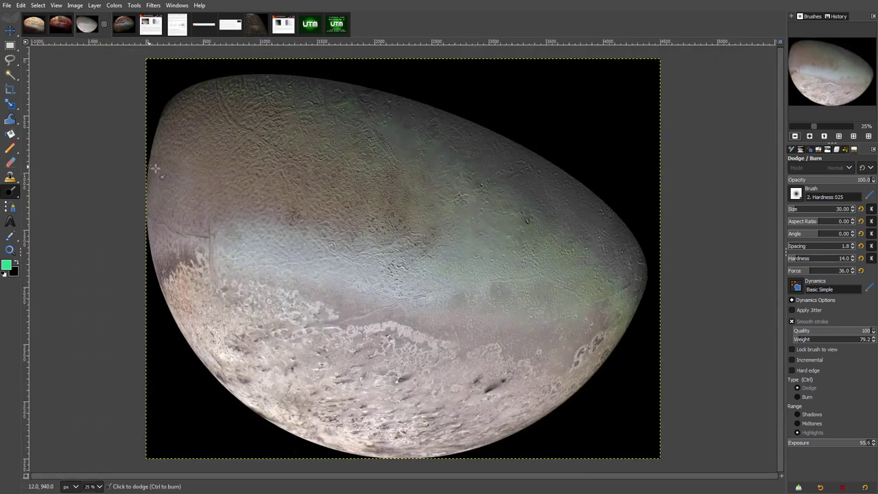
{"action": "left_click", "coordinate": [152, 29]}
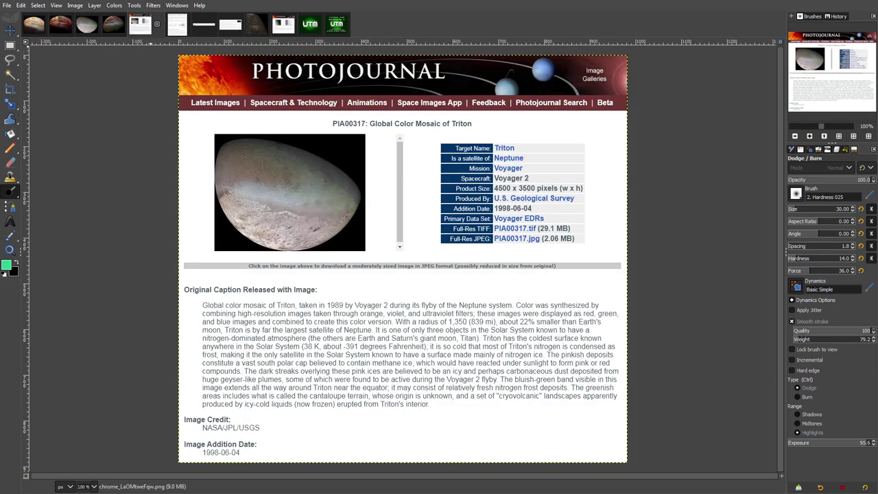
{"action": "left_click", "coordinate": [114, 27]}
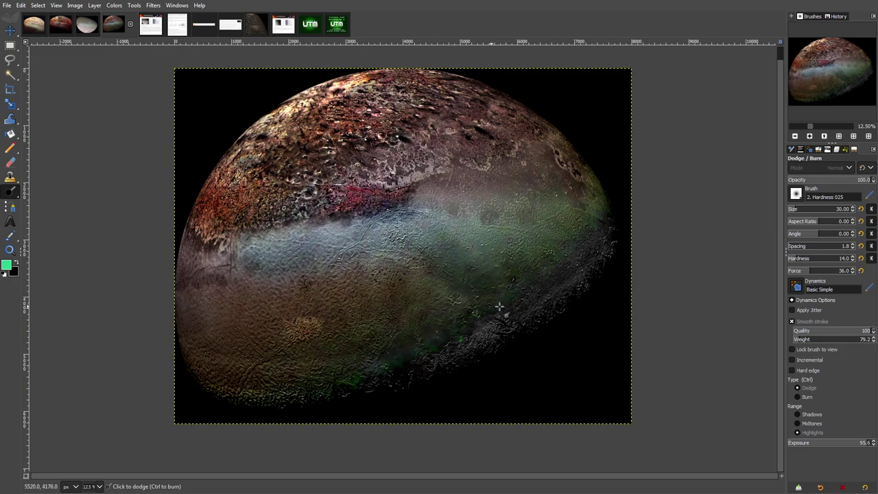
Zoom in on the moon and pan to the dark lower-right limb and back.
{"action": "left_click", "coordinate": [810, 136]}
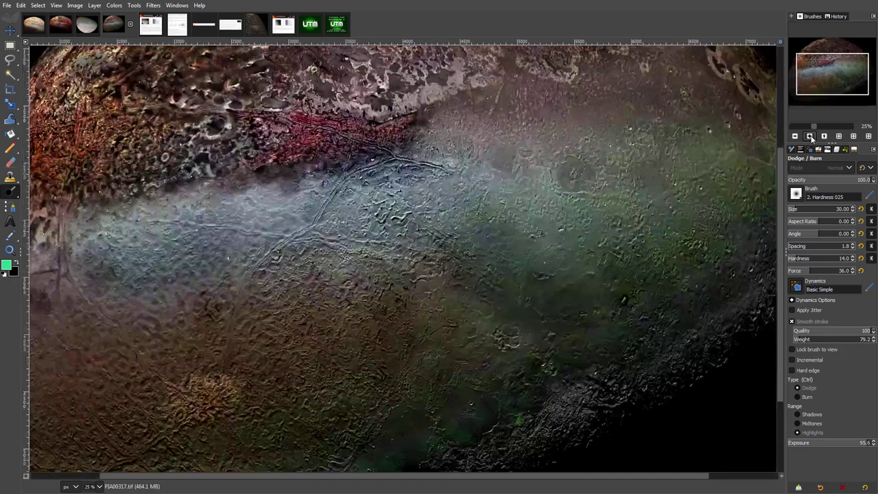
{"action": "left_click", "coordinate": [810, 135]}
{"action": "left_click_drag", "start_coordinate": [833, 74], "coordinate": [844, 90]}
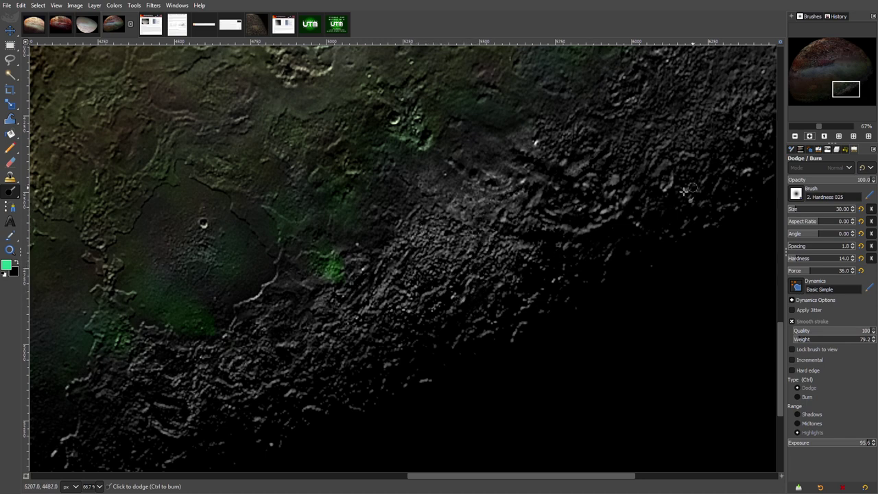
{"action": "left_click_drag", "start_coordinate": [842, 90], "coordinate": [828, 83]}
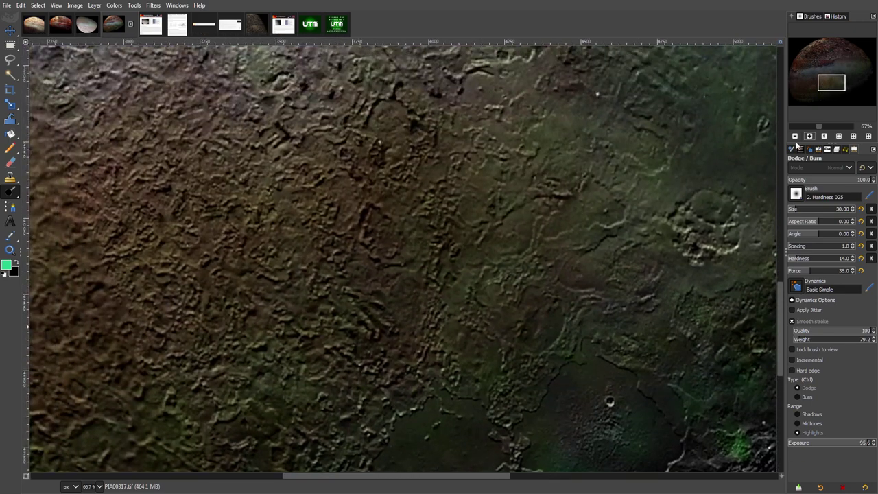
Zoom out to 33.3% and pan to the cratered upper-left region with the red streak.
{"action": "left_click", "coordinate": [795, 135]}
{"action": "left_click", "coordinate": [796, 136]}
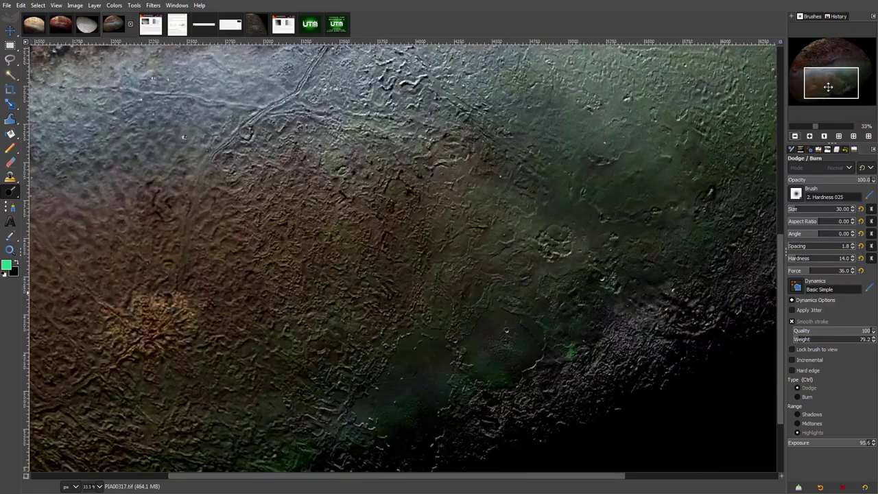
{"action": "left_click_drag", "start_coordinate": [828, 86], "coordinate": [827, 56]}
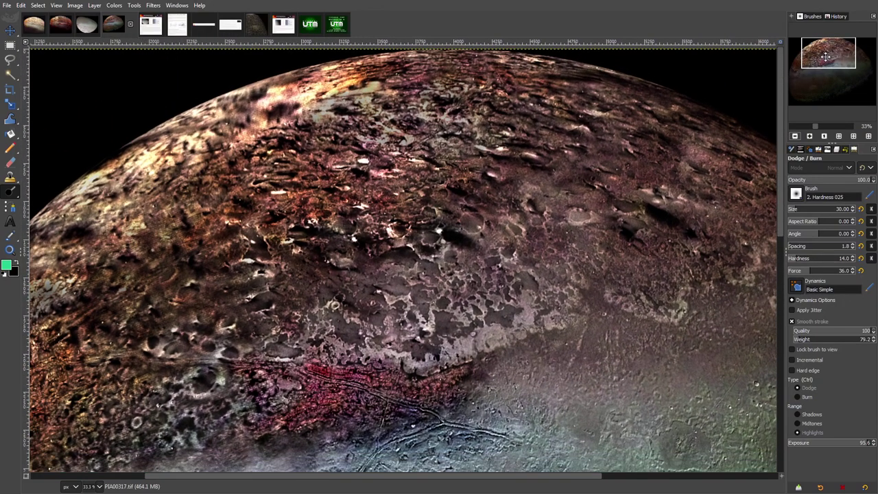
{"action": "left_click_drag", "start_coordinate": [827, 56], "coordinate": [827, 57]}
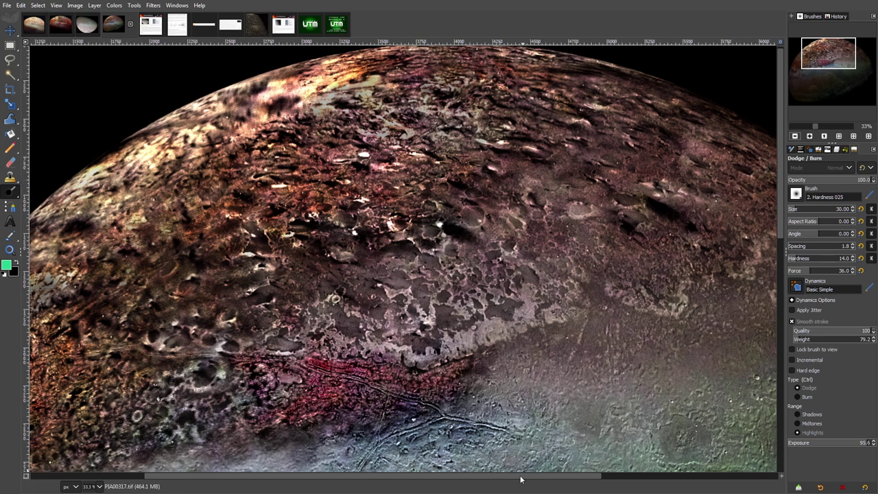
{"action": "left_click_drag", "start_coordinate": [520, 479], "coordinate": [400, 479]}
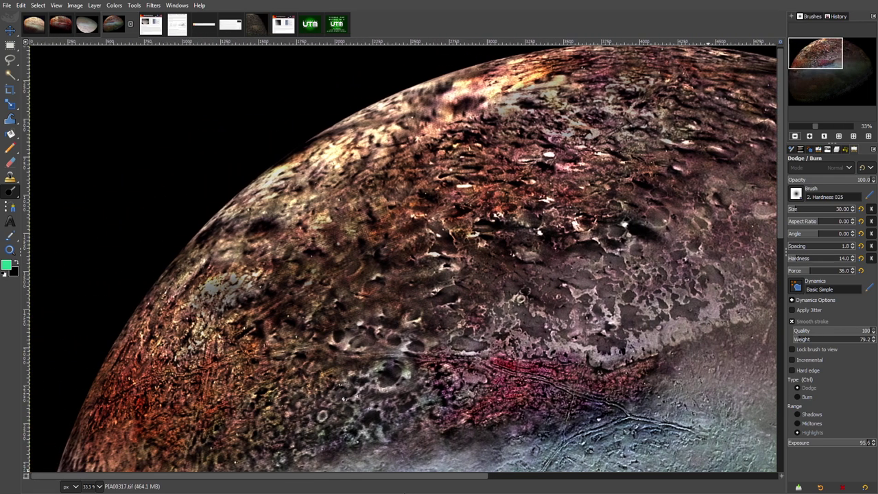
{"action": "mouse_move", "coordinate": [779, 152]}
{"action": "left_mouse_down"}
{"action": "mouse_move", "coordinate": [783, 196]}
{"action": "mouse_move", "coordinate": [782, 169]}
{"action": "left_mouse_up"}
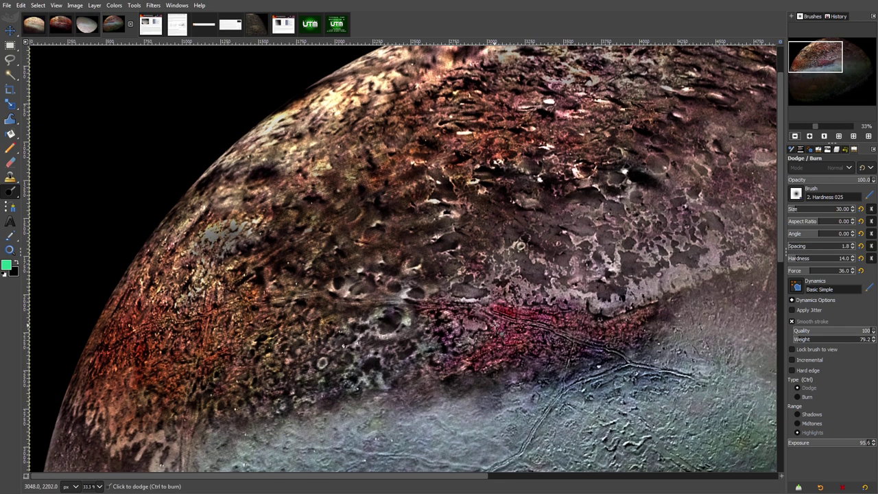
{"action": "left_click", "coordinate": [63, 27]}
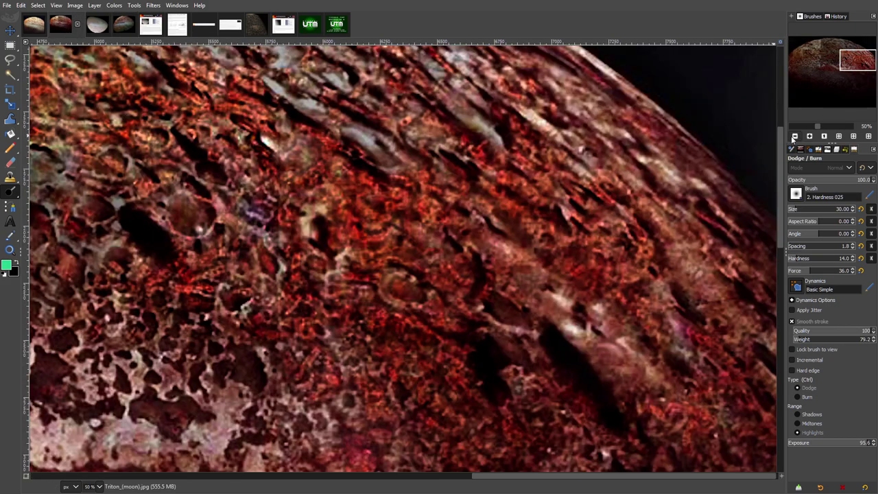
{"action": "left_click", "coordinate": [793, 136]}
{"action": "left_click", "coordinate": [794, 136]}
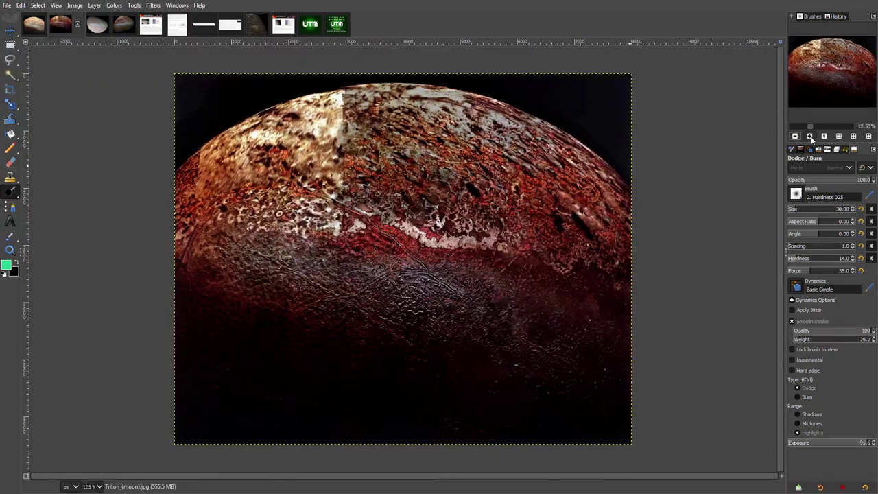
{"action": "left_click", "coordinate": [809, 136]}
{"action": "scroll", "coordinate": [401, 257], "scroll_direction": "up", "scroll_amount": 3}
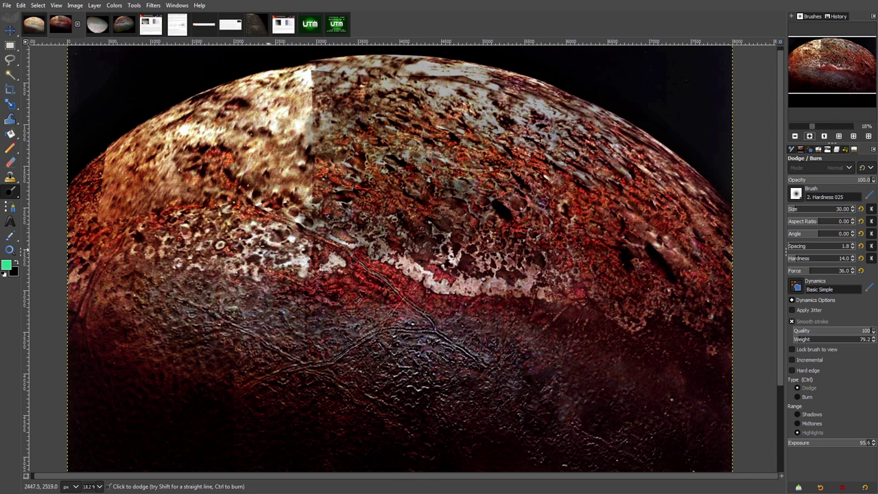
{"action": "left_click", "coordinate": [122, 27]}
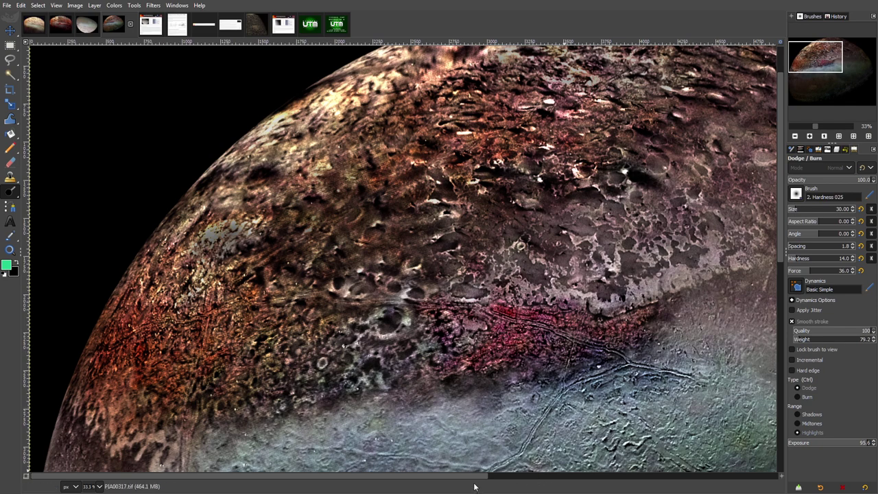
Zoom to 100% and scroll up to the moon's northern rim.
{"action": "left_click_drag", "start_coordinate": [472, 480], "coordinate": [601, 482]}
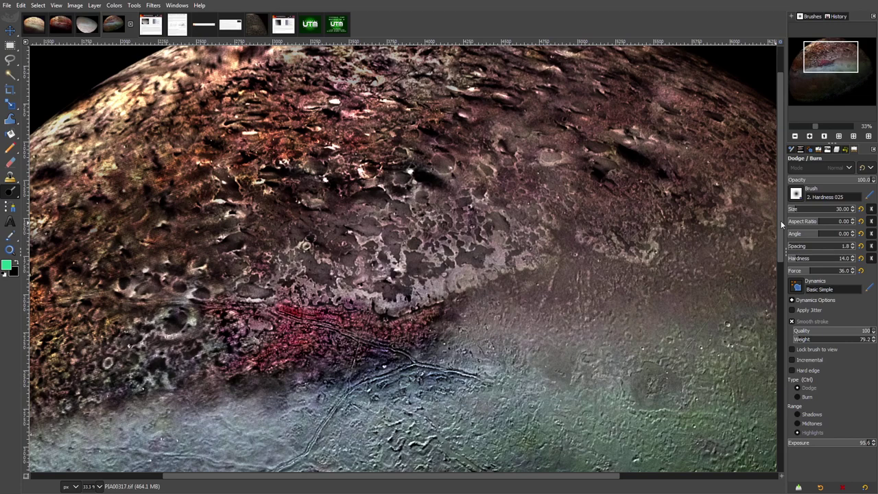
{"action": "scroll", "coordinate": [781, 225], "scroll_direction": "up", "scroll_amount": 3}
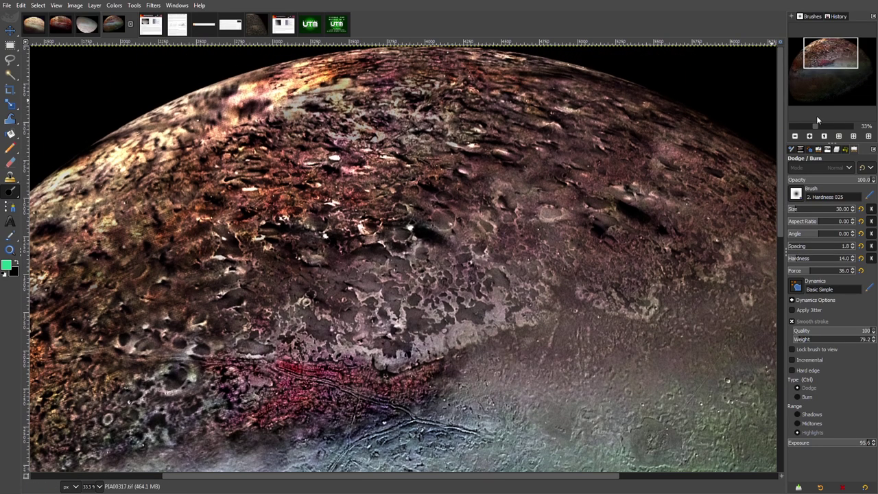
{"action": "left_click", "coordinate": [810, 136]}
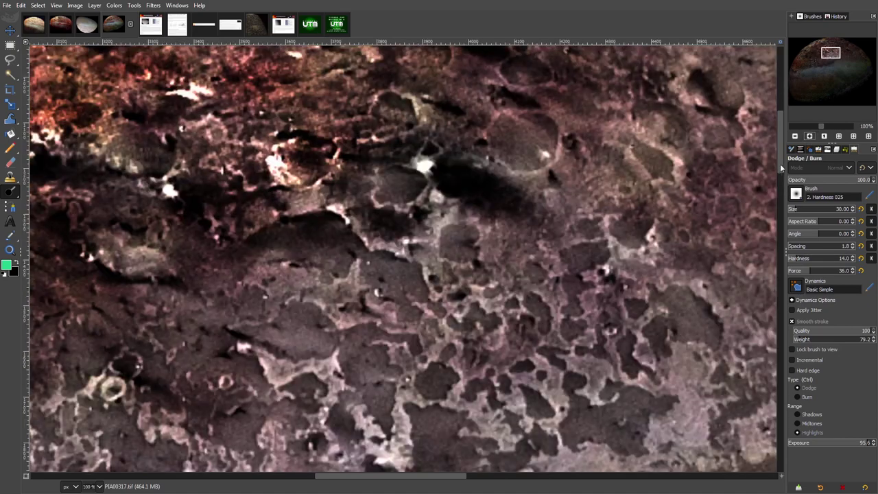
{"action": "mouse_move", "coordinate": [780, 166]}
{"action": "left_mouse_down"}
{"action": "mouse_move", "coordinate": [779, 126]}
{"action": "mouse_move", "coordinate": [783, 188]}
{"action": "mouse_move", "coordinate": [780, 159]}
{"action": "left_mouse_up"}
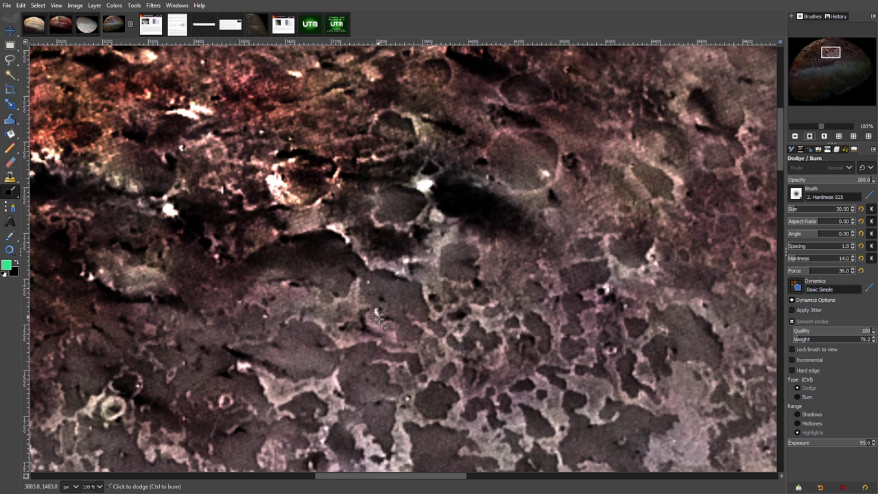
{"action": "left_click_drag", "start_coordinate": [781, 163], "coordinate": [779, 94]}
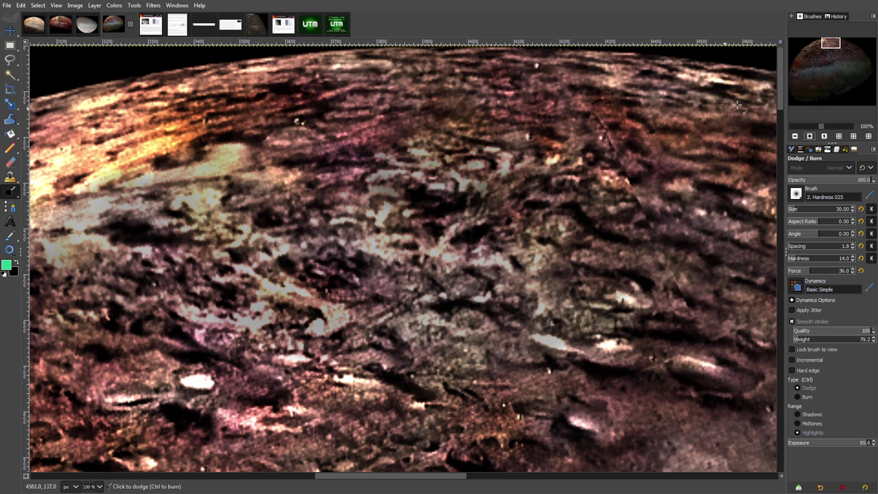
Dodge a spot near the upper rim, a diagonal streak, and the upper horizon terrain.
{"action": "left_click_drag", "start_coordinate": [449, 475], "coordinate": [480, 475]}
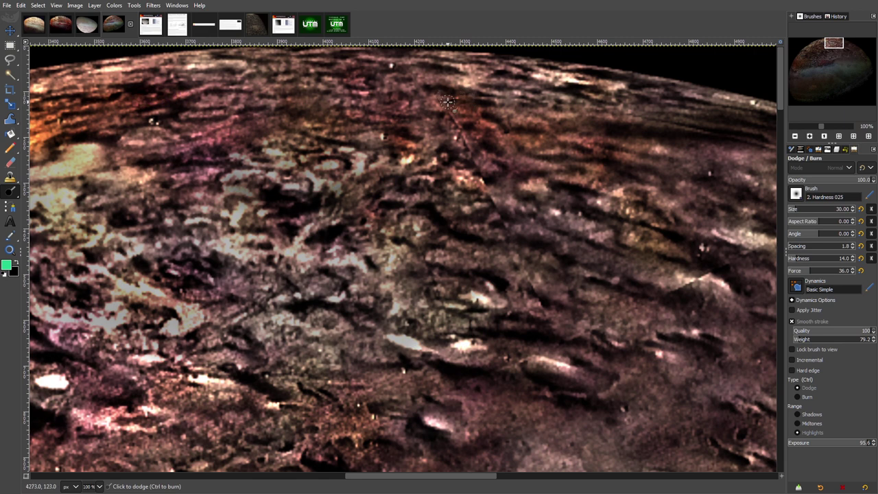
{"action": "left_click_drag", "start_coordinate": [455, 103], "coordinate": [470, 101]}
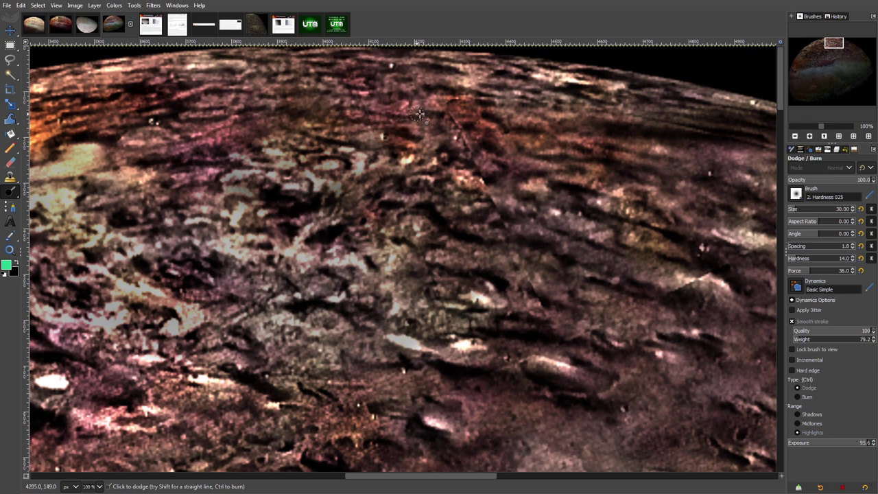
{"action": "mouse_move", "coordinate": [452, 118]}
{"action": "left_mouse_down"}
{"action": "mouse_move", "coordinate": [508, 184]}
{"action": "mouse_move", "coordinate": [483, 161]}
{"action": "mouse_move", "coordinate": [474, 162]}
{"action": "mouse_move", "coordinate": [506, 181]}
{"action": "mouse_move", "coordinate": [462, 154]}
{"action": "mouse_move", "coordinate": [436, 150]}
{"action": "left_mouse_up"}
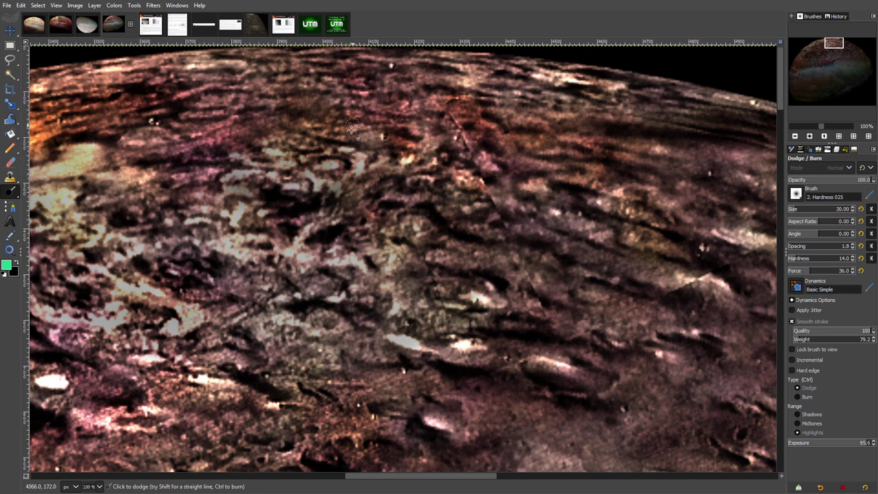
{"action": "mouse_move", "coordinate": [336, 99]}
{"action": "left_mouse_down"}
{"action": "mouse_move", "coordinate": [376, 110]}
{"action": "mouse_move", "coordinate": [382, 81]}
{"action": "mouse_move", "coordinate": [406, 83]}
{"action": "mouse_move", "coordinate": [415, 70]}
{"action": "left_mouse_up"}
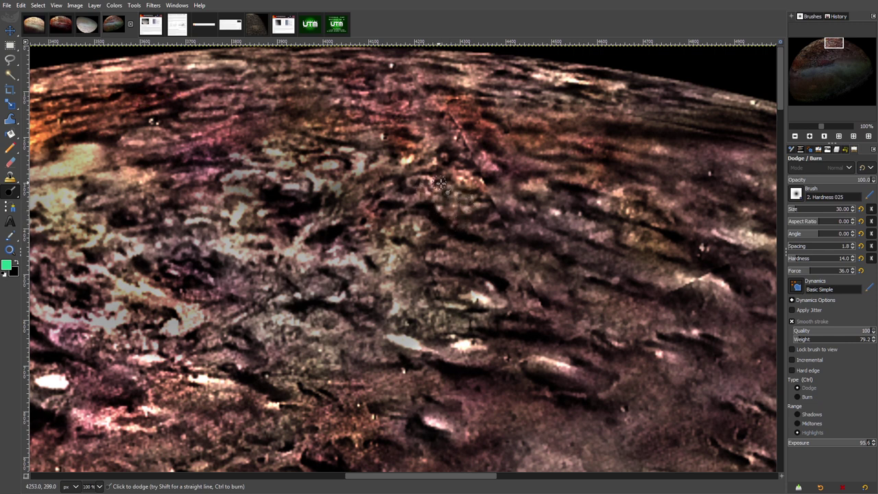
Brighten more horizon terrain to the right, then the pink streak on the left.
{"action": "mouse_move", "coordinate": [474, 162]}
{"action": "left_mouse_down"}
{"action": "mouse_move", "coordinate": [476, 127]}
{"action": "mouse_move", "coordinate": [508, 147]}
{"action": "mouse_move", "coordinate": [503, 122]}
{"action": "mouse_move", "coordinate": [463, 118]}
{"action": "mouse_move", "coordinate": [461, 105]}
{"action": "mouse_move", "coordinate": [502, 108]}
{"action": "mouse_move", "coordinate": [520, 129]}
{"action": "mouse_move", "coordinate": [540, 120]}
{"action": "mouse_move", "coordinate": [564, 131]}
{"action": "mouse_move", "coordinate": [582, 108]}
{"action": "mouse_move", "coordinate": [563, 106]}
{"action": "mouse_move", "coordinate": [745, 129]}
{"action": "mouse_move", "coordinate": [647, 124]}
{"action": "mouse_move", "coordinate": [732, 138]}
{"action": "mouse_move", "coordinate": [650, 121]}
{"action": "mouse_move", "coordinate": [742, 134]}
{"action": "mouse_move", "coordinate": [657, 110]}
{"action": "mouse_move", "coordinate": [754, 136]}
{"action": "mouse_move", "coordinate": [661, 120]}
{"action": "mouse_move", "coordinate": [643, 108]}
{"action": "mouse_move", "coordinate": [721, 127]}
{"action": "mouse_move", "coordinate": [654, 106]}
{"action": "mouse_move", "coordinate": [753, 118]}
{"action": "left_mouse_up"}
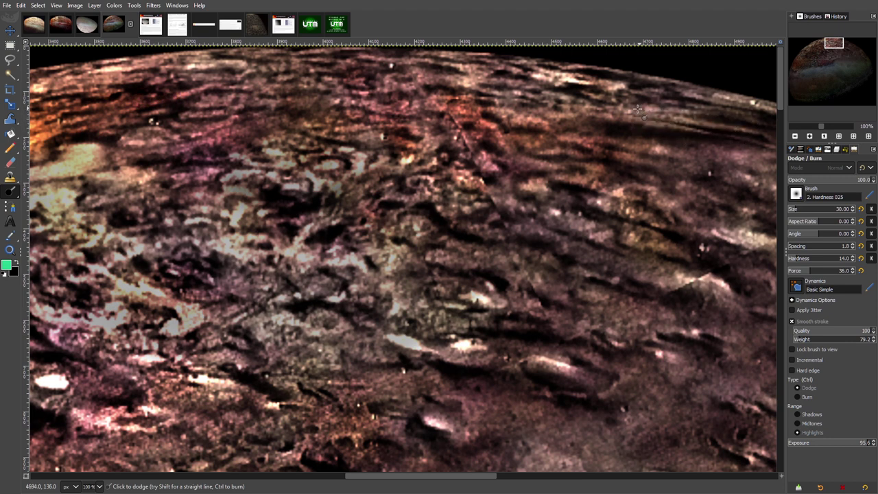
{"action": "mouse_move", "coordinate": [637, 108]}
{"action": "left_mouse_down"}
{"action": "mouse_move", "coordinate": [649, 91]}
{"action": "mouse_move", "coordinate": [639, 92]}
{"action": "mouse_move", "coordinate": [697, 99]}
{"action": "mouse_move", "coordinate": [639, 91]}
{"action": "mouse_move", "coordinate": [739, 126]}
{"action": "mouse_move", "coordinate": [575, 96]}
{"action": "mouse_move", "coordinate": [596, 92]}
{"action": "left_mouse_up"}
{"action": "mouse_move", "coordinate": [506, 81]}
{"action": "left_mouse_down"}
{"action": "mouse_move", "coordinate": [543, 85]}
{"action": "mouse_move", "coordinate": [512, 80]}
{"action": "left_mouse_up"}
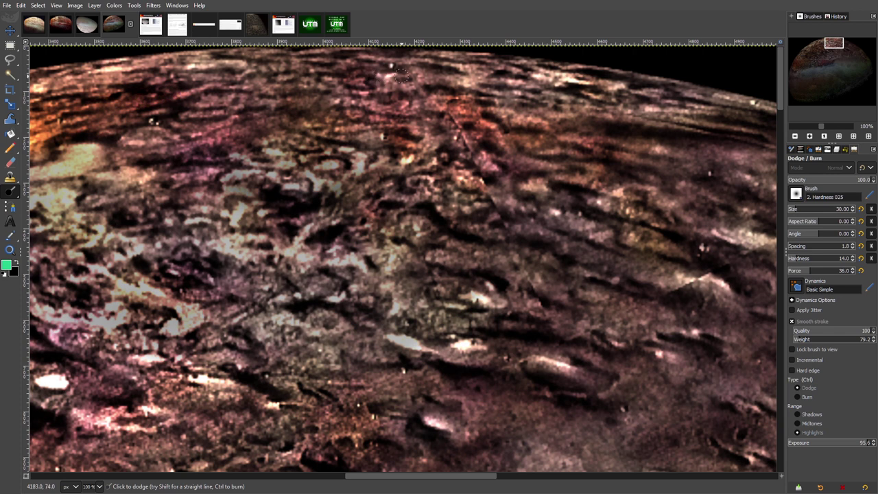
{"action": "mouse_move", "coordinate": [235, 118]}
{"action": "left_mouse_down"}
{"action": "mouse_move", "coordinate": [262, 118]}
{"action": "mouse_move", "coordinate": [176, 149]}
{"action": "mouse_move", "coordinate": [300, 109]}
{"action": "mouse_move", "coordinate": [193, 156]}
{"action": "mouse_move", "coordinate": [254, 136]}
{"action": "mouse_move", "coordinate": [194, 164]}
{"action": "mouse_move", "coordinate": [300, 102]}
{"action": "left_mouse_up"}
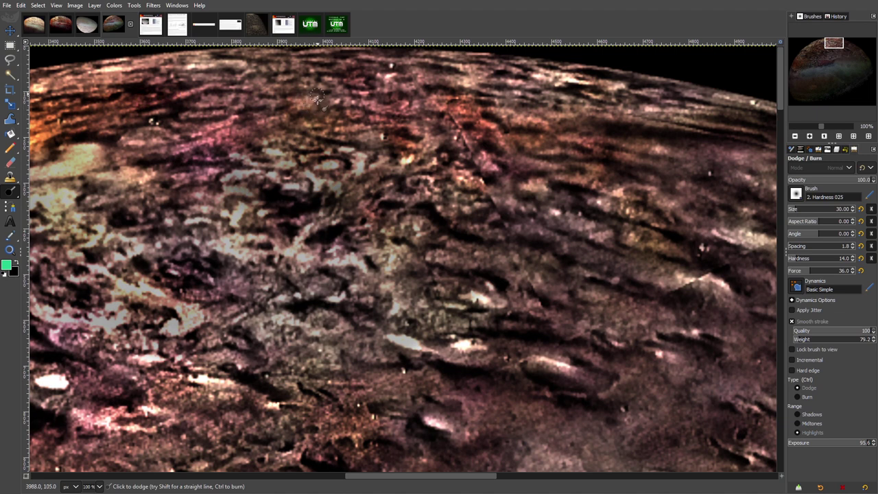
{"action": "left_click", "coordinate": [794, 136]}
{"action": "scroll", "coordinate": [781, 125], "scroll_direction": "down", "scroll_amount": 1}
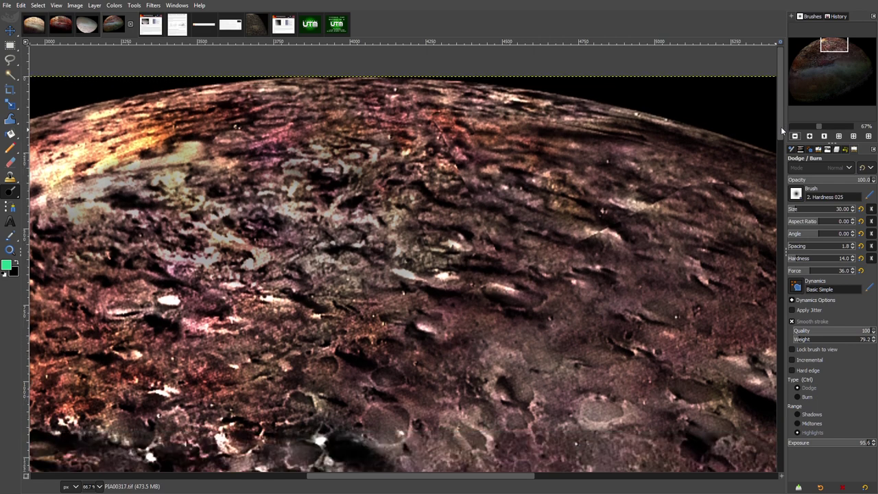
{"action": "scroll", "coordinate": [781, 126], "scroll_direction": "down", "scroll_amount": 1}
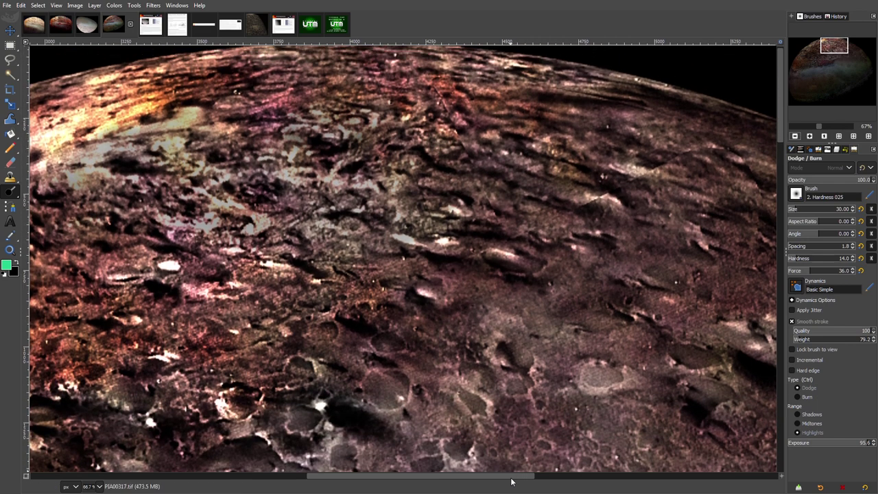
{"action": "scroll", "coordinate": [514, 476], "scroll_direction": "left", "scroll_amount": 5}
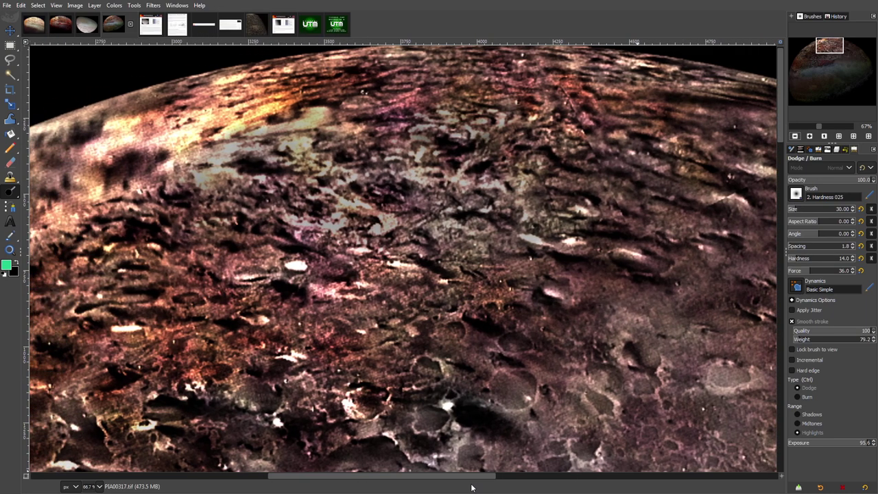
{"action": "left_click_drag", "start_coordinate": [471, 488], "coordinate": [451, 490]}
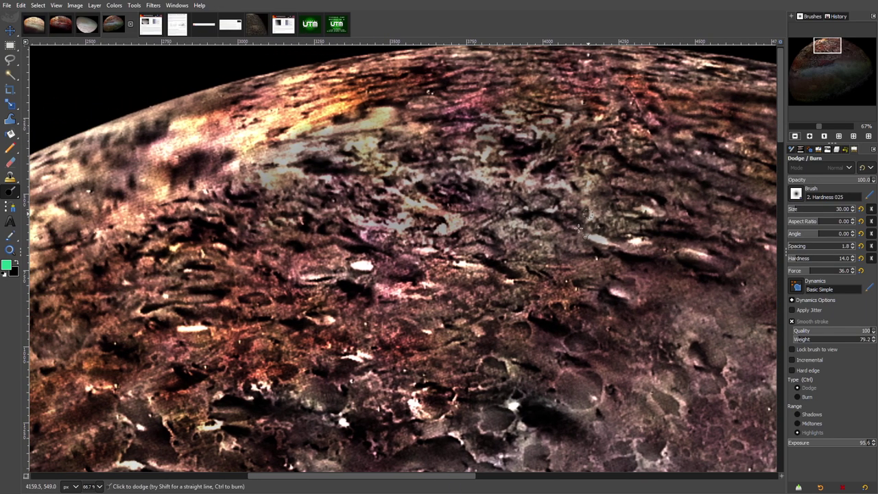
{"action": "left_click_drag", "start_coordinate": [781, 116], "coordinate": [782, 147]}
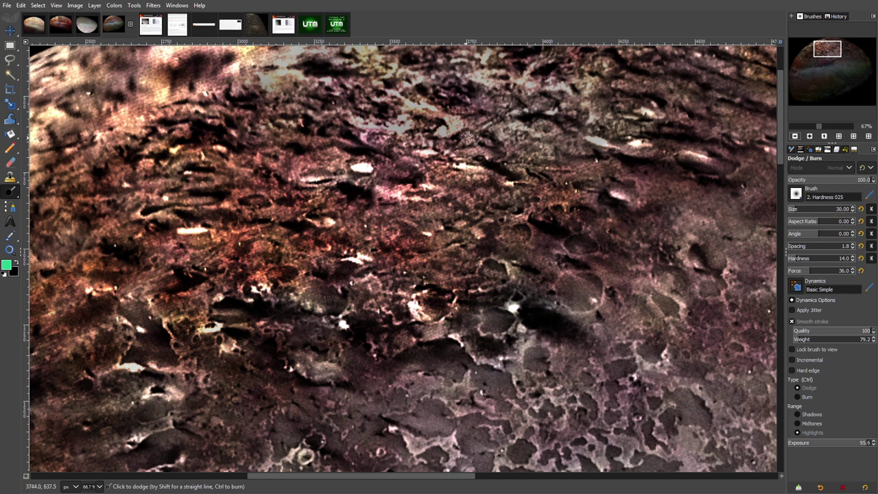
{"action": "left_click_drag", "start_coordinate": [780, 147], "coordinate": [778, 128]}
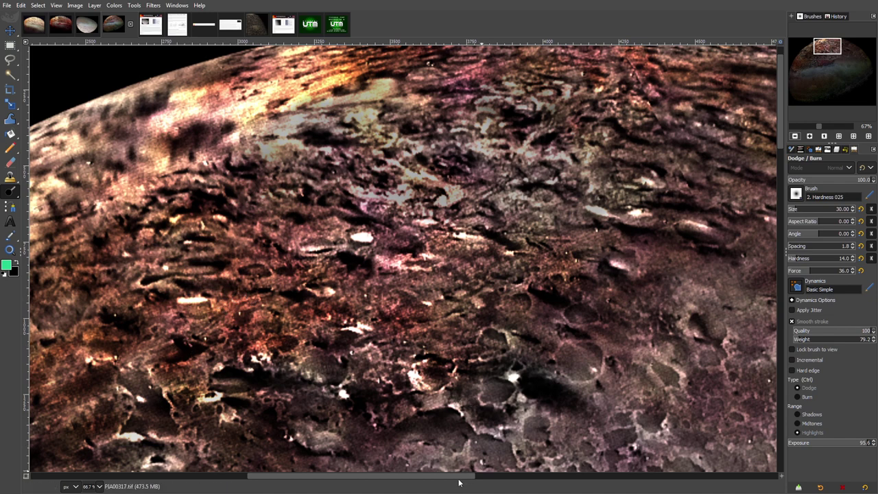
{"action": "left_click_drag", "start_coordinate": [458, 476], "coordinate": [439, 491]}
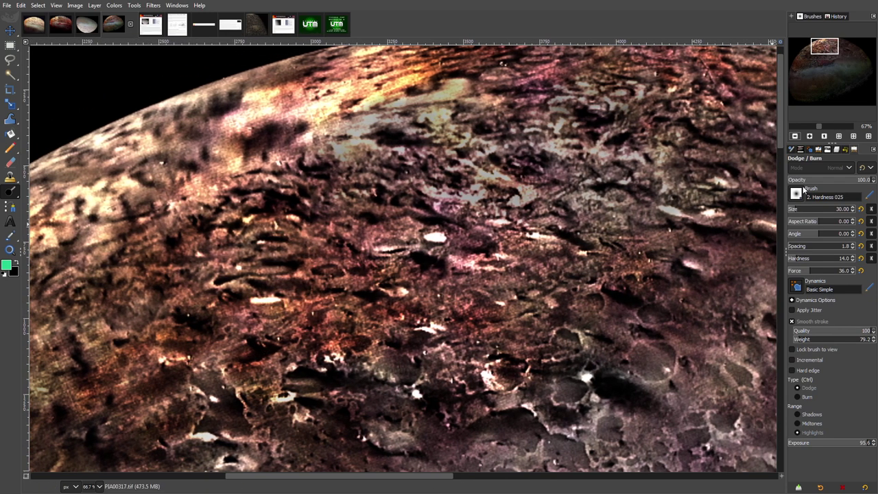
{"action": "left_click_drag", "start_coordinate": [780, 133], "coordinate": [780, 153]}
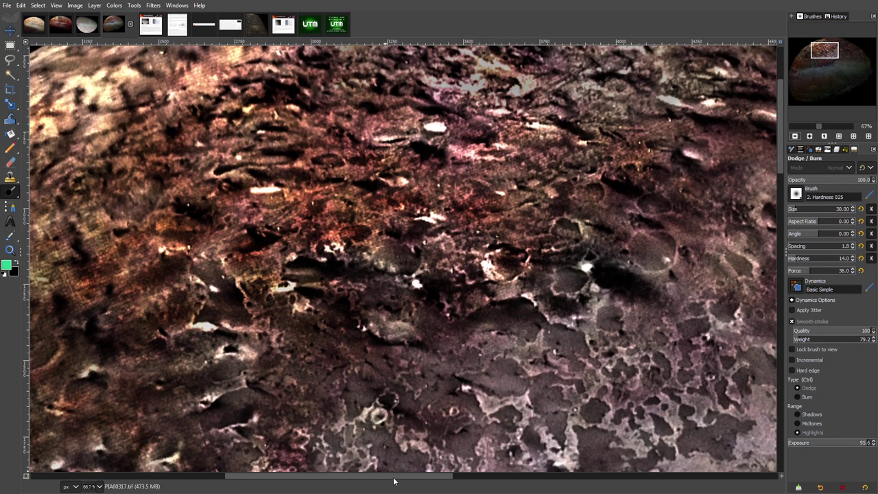
{"action": "mouse_move", "coordinate": [392, 477]}
{"action": "left_mouse_down"}
{"action": "mouse_move", "coordinate": [374, 489]}
{"action": "mouse_move", "coordinate": [401, 486]}
{"action": "left_mouse_up"}
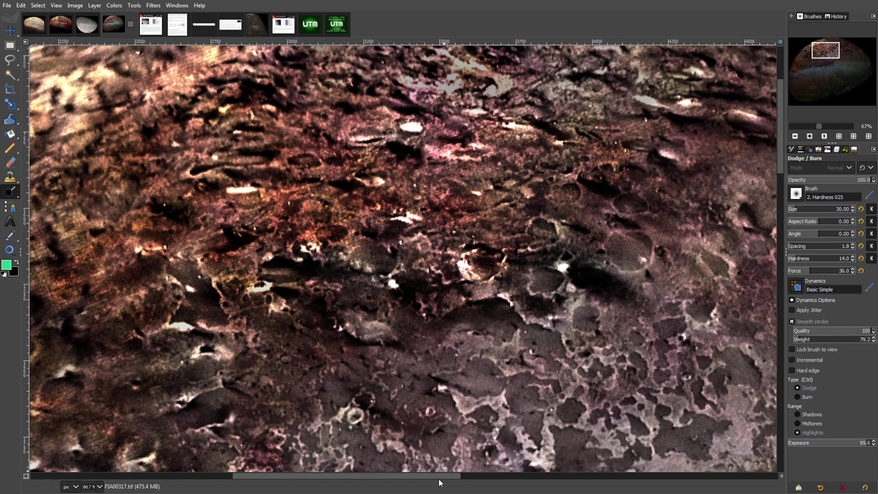
{"action": "left_click_drag", "start_coordinate": [440, 478], "coordinate": [477, 481]}
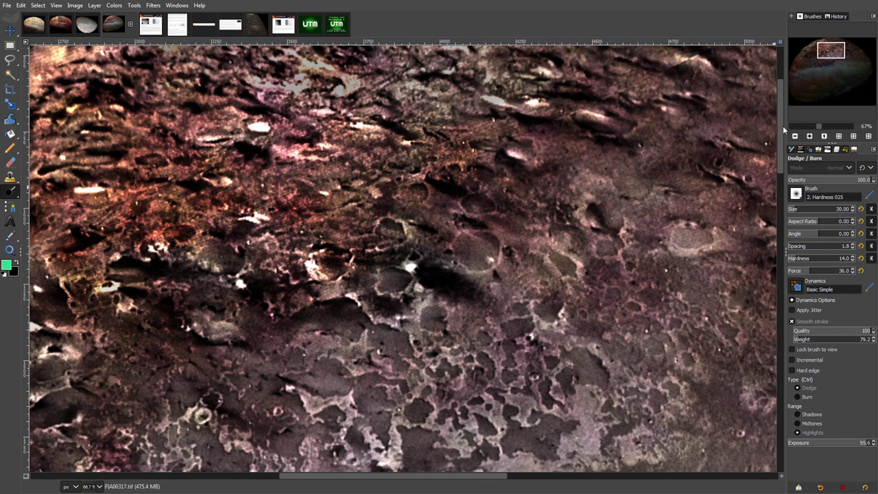
{"action": "left_click_drag", "start_coordinate": [783, 145], "coordinate": [782, 136]}
At 100%, dodge a faint streak across the upper terrain, then zoom to 67% and pan down.
{"action": "left_click", "coordinate": [809, 136]}
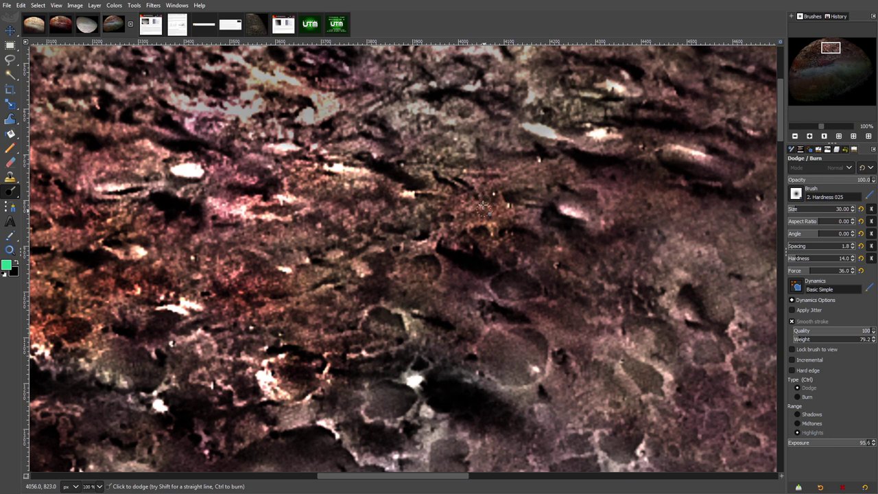
{"action": "mouse_move", "coordinate": [503, 193]}
{"action": "left_mouse_down"}
{"action": "mouse_move", "coordinate": [538, 198]}
{"action": "mouse_move", "coordinate": [519, 196]}
{"action": "mouse_move", "coordinate": [561, 200]}
{"action": "mouse_move", "coordinate": [518, 197]}
{"action": "mouse_move", "coordinate": [554, 187]}
{"action": "left_mouse_up"}
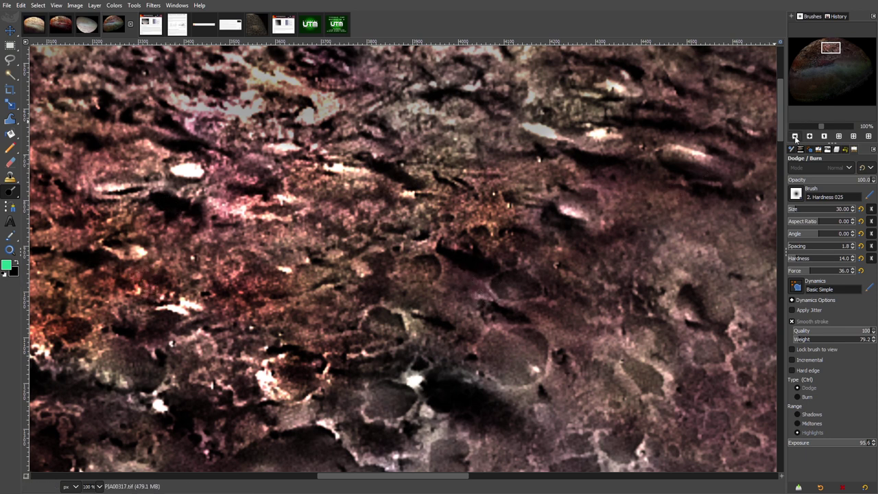
{"action": "left_click", "coordinate": [796, 136]}
{"action": "left_click_drag", "start_coordinate": [783, 130], "coordinate": [779, 225]}
{"action": "left_click_drag", "start_coordinate": [495, 481], "coordinate": [454, 483]}
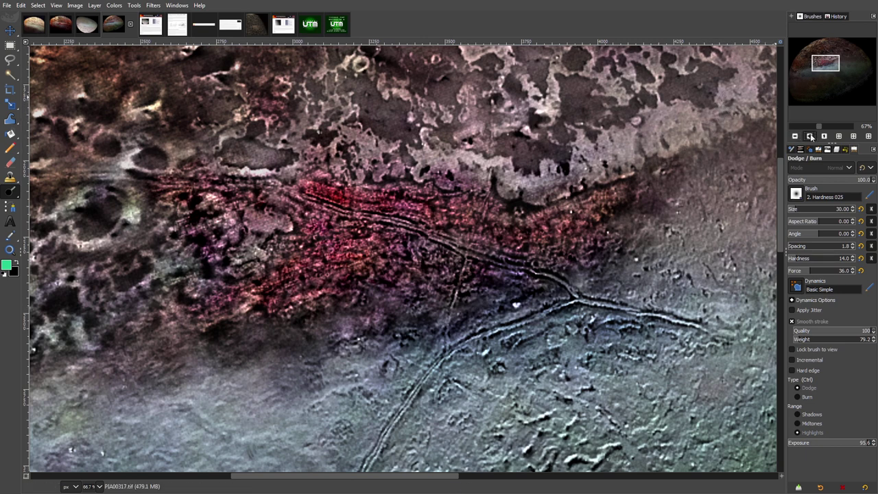
Exit fullscreen with F11, zoom to 150%, and reduce the Dodge/Burn brush size to 22.
{"action": "left_click", "coordinate": [809, 136]}
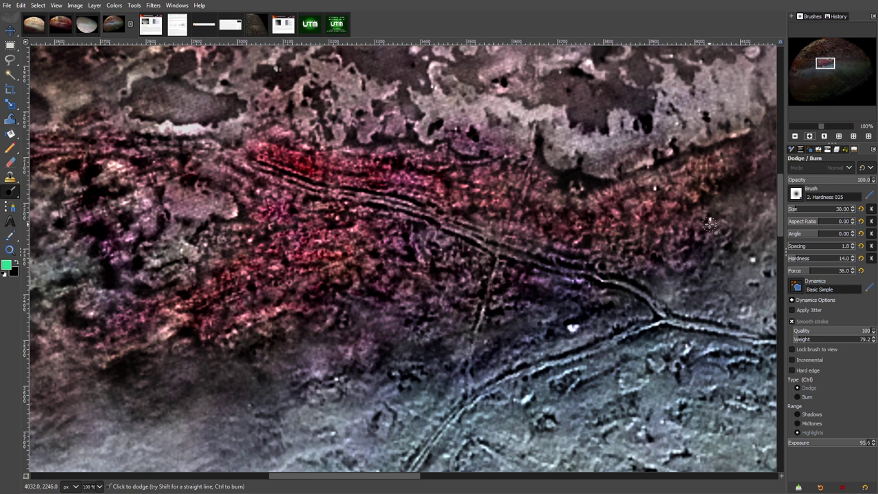
{"action": "key", "text": "F11"}
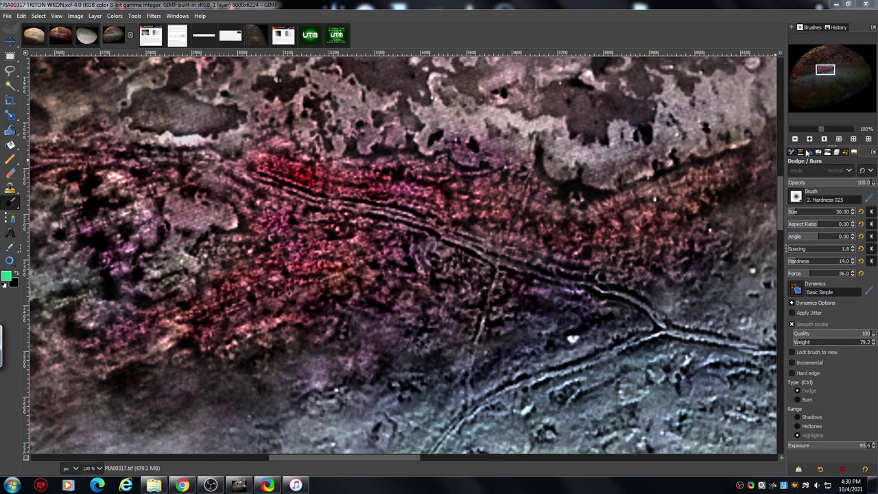
{"action": "left_click", "coordinate": [810, 139]}
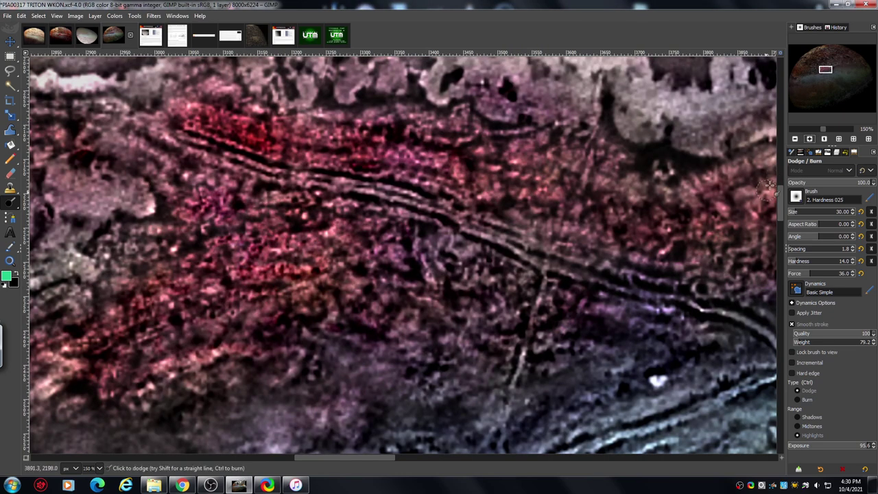
{"action": "left_click_drag", "start_coordinate": [780, 205], "coordinate": [780, 203]}
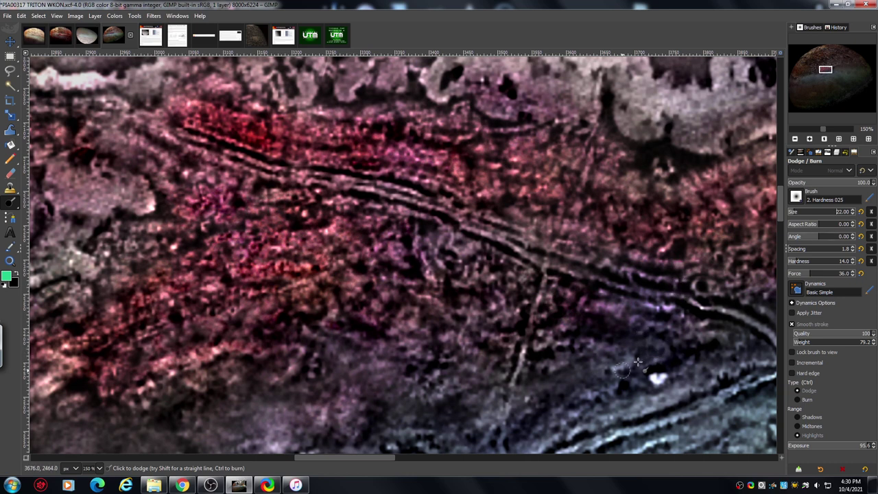
{"action": "left_click_drag", "start_coordinate": [377, 457], "coordinate": [334, 449]}
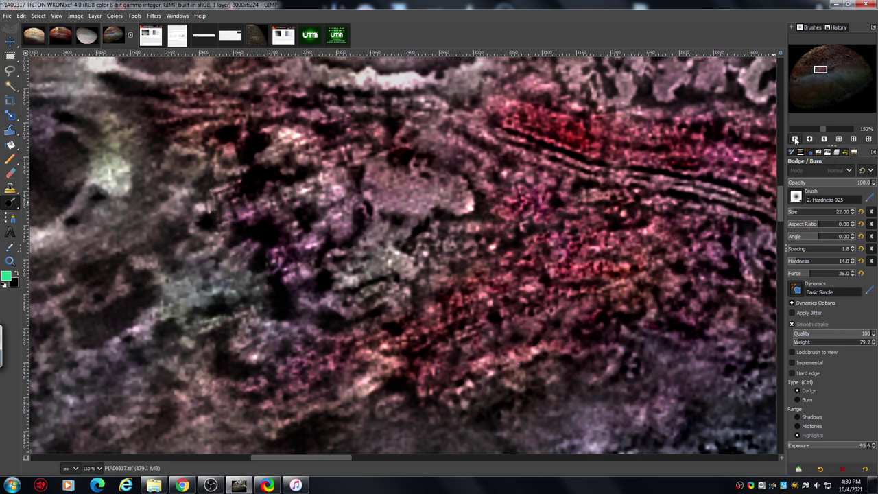
Zoom to 200% and dodge along the bright cloud edge with a size-17 brush.
{"action": "left_click", "coordinate": [795, 139]}
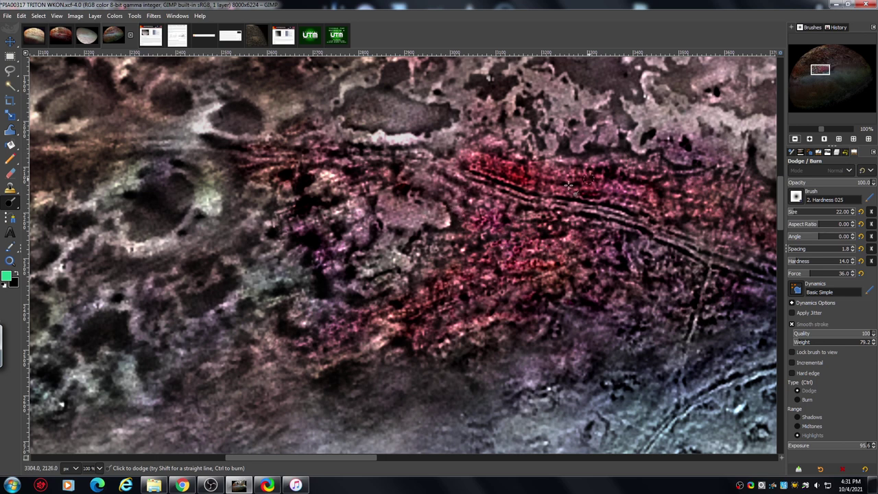
{"action": "left_click", "coordinate": [810, 139]}
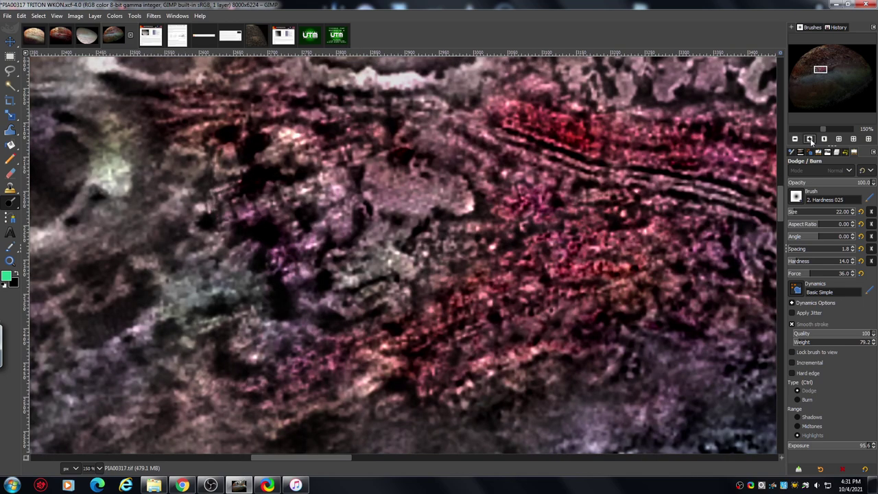
{"action": "left_click", "coordinate": [810, 139]}
{"action": "left_click_drag", "start_coordinate": [780, 198], "coordinate": [773, 185]}
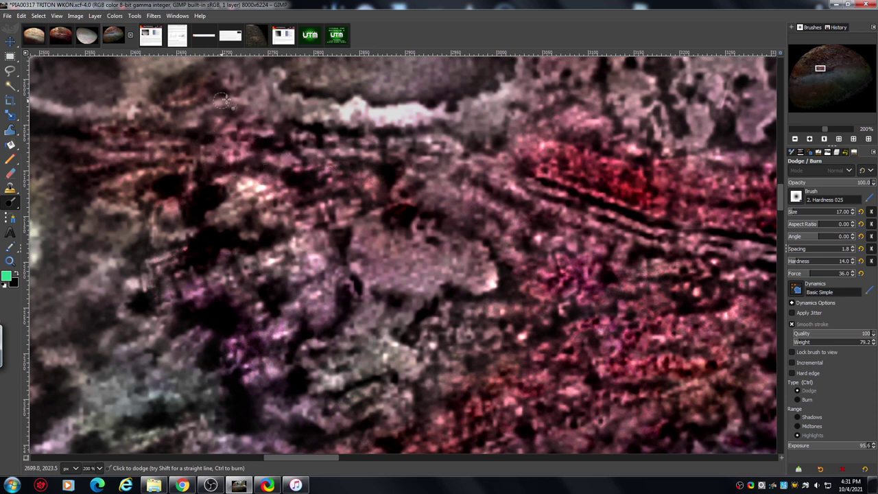
{"action": "mouse_move", "coordinate": [252, 96]}
{"action": "left_mouse_down"}
{"action": "mouse_move", "coordinate": [277, 119]}
{"action": "mouse_move", "coordinate": [289, 104]}
{"action": "mouse_move", "coordinate": [330, 100]}
{"action": "left_mouse_up"}
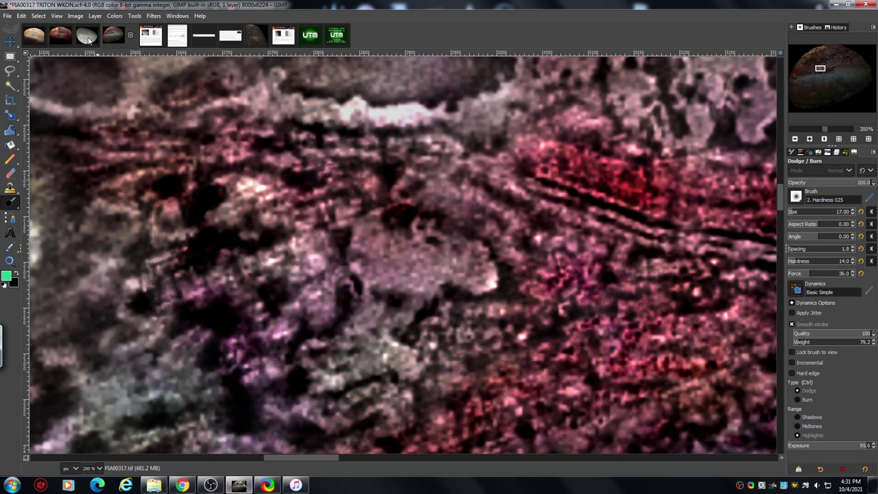
Flip the reference image PIA00317 TRITON.xcf vertically at 50% zoom.
{"action": "left_click", "coordinate": [88, 38]}
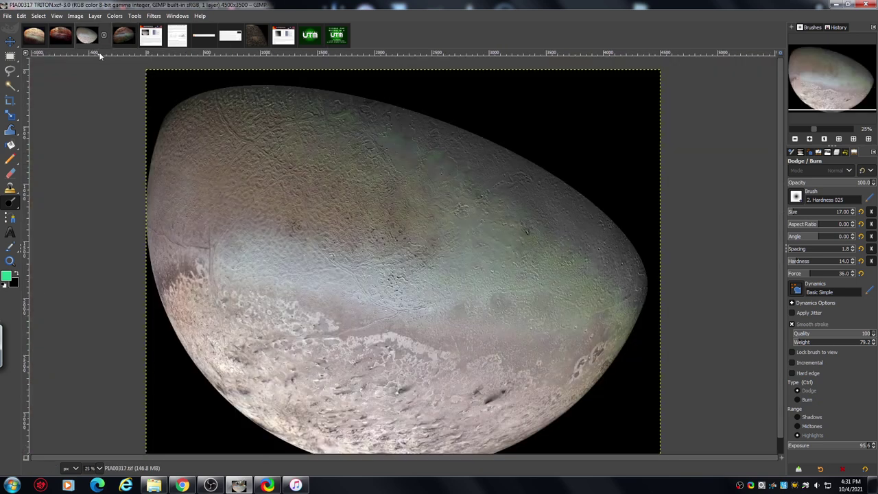
{"action": "left_click", "coordinate": [809, 140]}
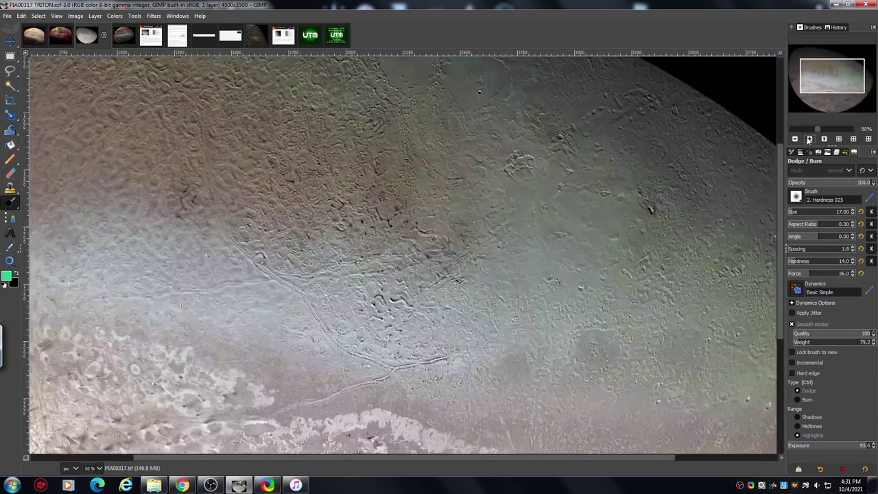
{"action": "left_click", "coordinate": [76, 15]}
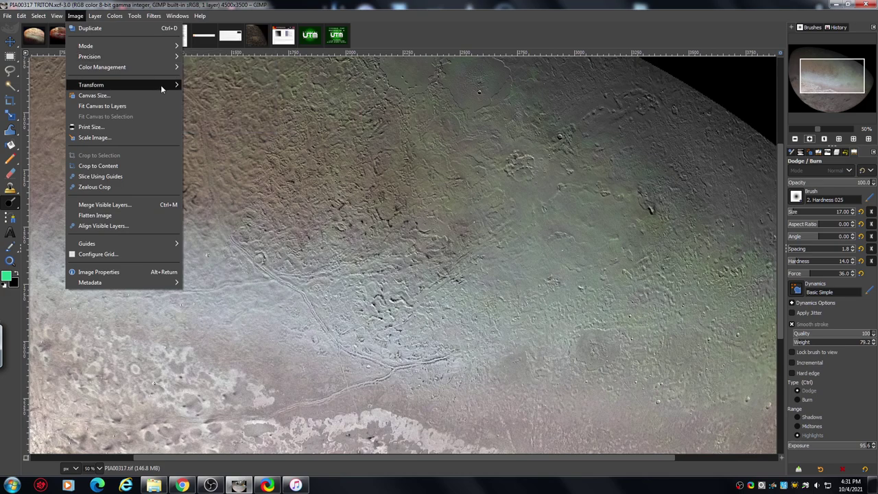
{"action": "mouse_move", "coordinate": [160, 85]}
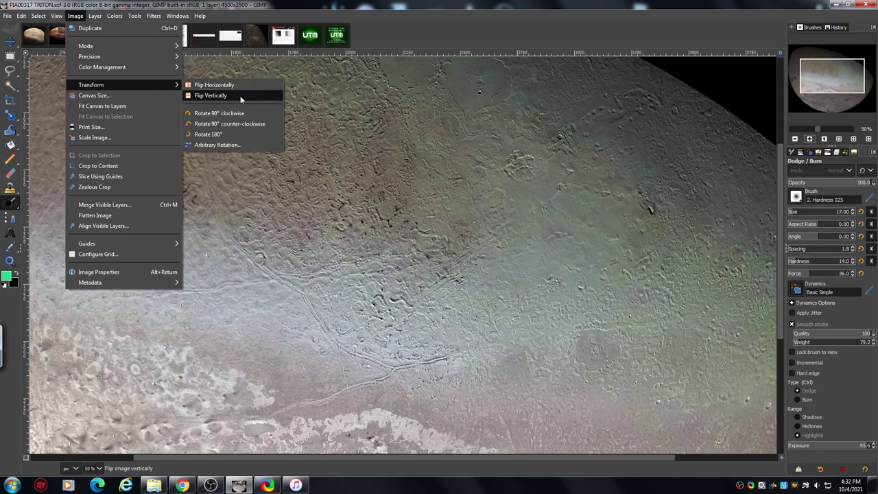
{"action": "left_click", "coordinate": [240, 95]}
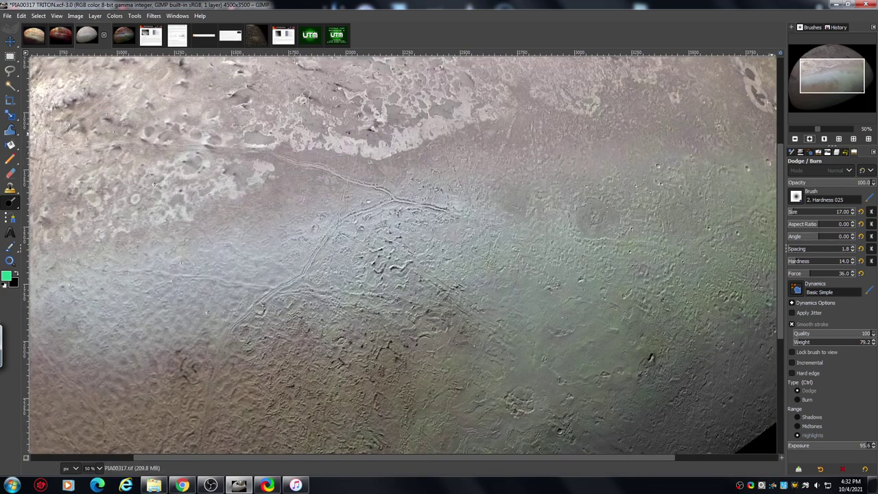
Zoom the flipped reference to 150% to inspect its upper-left ridges.
{"action": "mouse_move", "coordinate": [832, 76]}
{"action": "left_mouse_down"}
{"action": "mouse_move", "coordinate": [838, 81]}
{"action": "mouse_move", "coordinate": [824, 76]}
{"action": "left_mouse_up"}
{"action": "left_click", "coordinate": [810, 139]}
{"action": "left_click", "coordinate": [809, 138]}
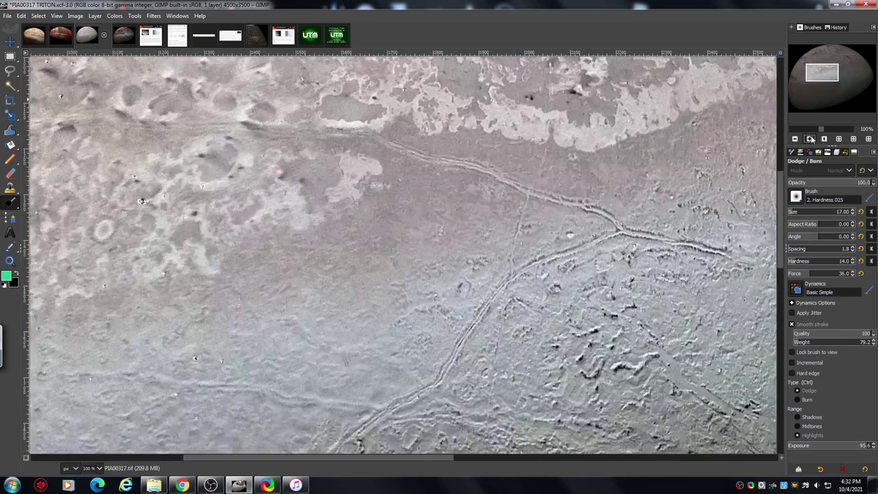
{"action": "left_click", "coordinate": [810, 139]}
{"action": "left_click_drag", "start_coordinate": [822, 73], "coordinate": [822, 69]}
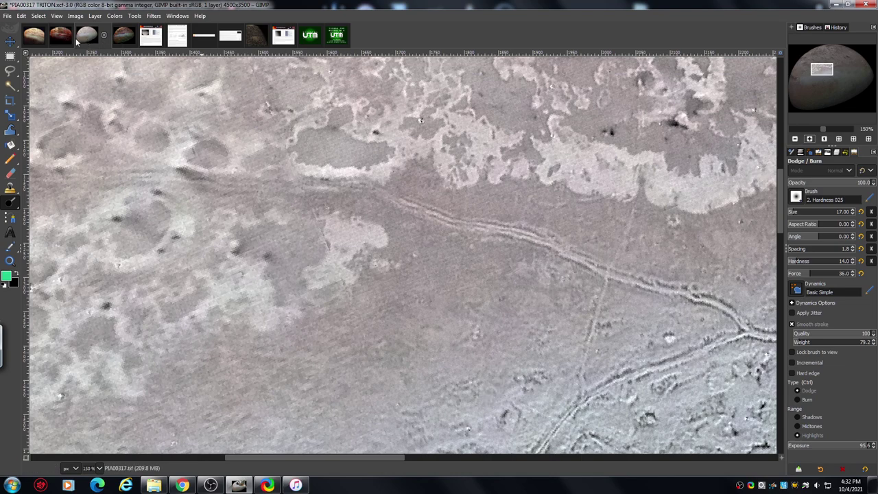
Return to the TRITON WKON image and zoom in close on the surface detail.
{"action": "left_click", "coordinate": [125, 37]}
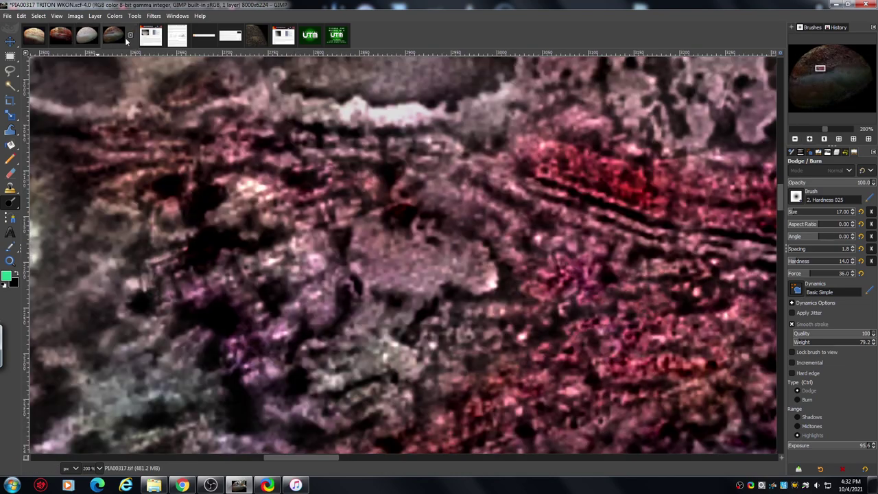
{"action": "left_click", "coordinate": [796, 140]}
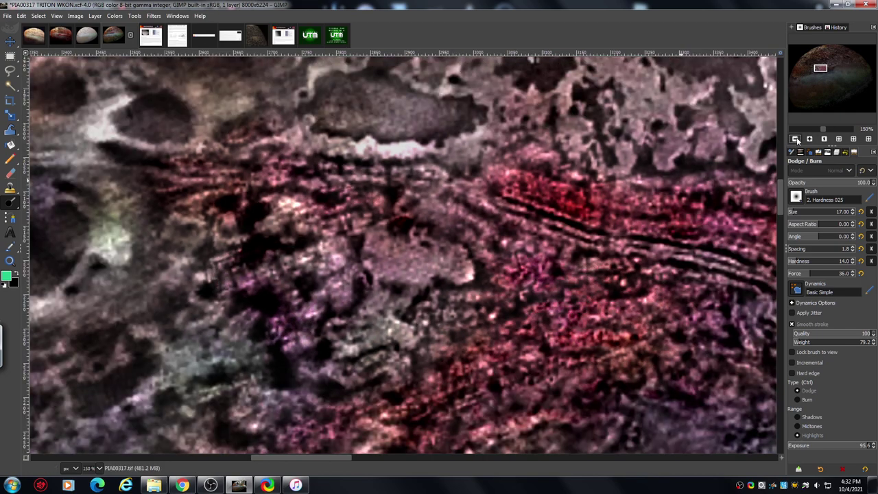
{"action": "left_click", "coordinate": [795, 139]}
{"action": "left_click", "coordinate": [796, 139]}
{"action": "left_click", "coordinate": [796, 140]}
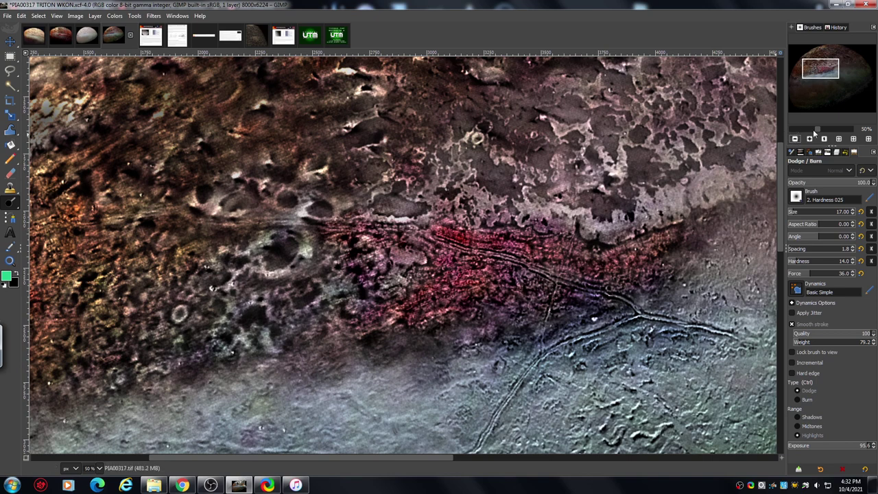
{"action": "left_click", "coordinate": [809, 139]}
{"action": "left_click", "coordinate": [809, 139]}
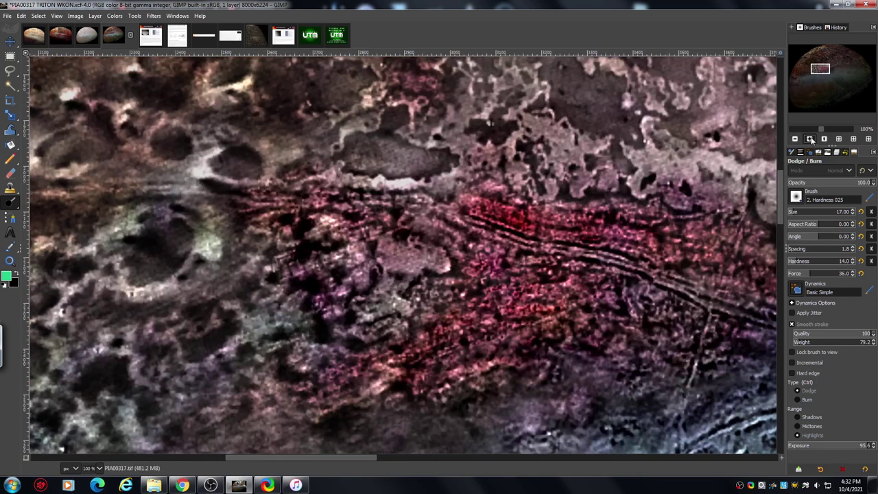
{"action": "left_click", "coordinate": [810, 139]}
{"action": "left_click", "coordinate": [809, 139]}
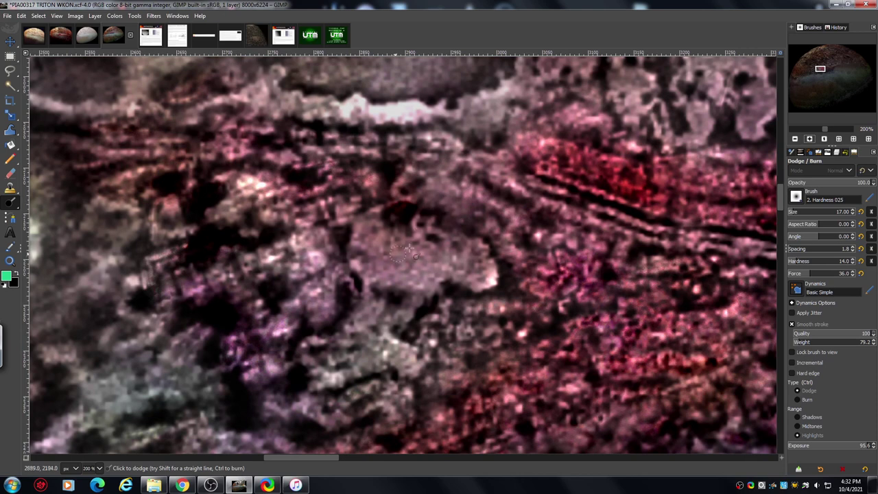
Dodge highlights at exposure 95.6 over the central rock, its edge and the reddish streaks.
{"action": "left_click", "coordinate": [350, 103]}
{"action": "mouse_move", "coordinate": [350, 161]}
{"action": "left_mouse_down"}
{"action": "mouse_move", "coordinate": [371, 166]}
{"action": "mouse_move", "coordinate": [402, 149]}
{"action": "mouse_move", "coordinate": [399, 164]}
{"action": "left_mouse_up"}
{"action": "mouse_move", "coordinate": [386, 128]}
{"action": "left_mouse_down"}
{"action": "mouse_move", "coordinate": [364, 141]}
{"action": "mouse_move", "coordinate": [336, 136]}
{"action": "left_mouse_up"}
{"action": "mouse_move", "coordinate": [273, 159]}
{"action": "left_mouse_down"}
{"action": "mouse_move", "coordinate": [271, 170]}
{"action": "mouse_move", "coordinate": [251, 164]}
{"action": "mouse_move", "coordinate": [283, 173]}
{"action": "left_mouse_up"}
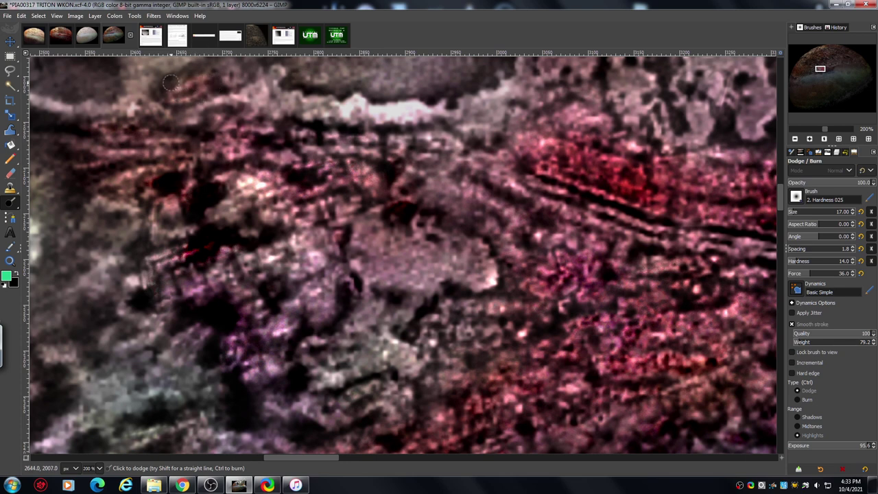
{"action": "mouse_move", "coordinate": [160, 95]}
{"action": "left_mouse_down"}
{"action": "mouse_move", "coordinate": [208, 70]}
{"action": "mouse_move", "coordinate": [224, 88]}
{"action": "mouse_move", "coordinate": [158, 126]}
{"action": "mouse_move", "coordinate": [165, 113]}
{"action": "mouse_move", "coordinate": [165, 126]}
{"action": "mouse_move", "coordinate": [150, 129]}
{"action": "mouse_move", "coordinate": [48, 127]}
{"action": "mouse_move", "coordinate": [96, 142]}
{"action": "mouse_move", "coordinate": [86, 150]}
{"action": "mouse_move", "coordinate": [75, 130]}
{"action": "mouse_move", "coordinate": [59, 146]}
{"action": "mouse_move", "coordinate": [47, 128]}
{"action": "mouse_move", "coordinate": [48, 147]}
{"action": "mouse_move", "coordinate": [100, 144]}
{"action": "mouse_move", "coordinate": [106, 166]}
{"action": "mouse_move", "coordinate": [78, 168]}
{"action": "mouse_move", "coordinate": [108, 176]}
{"action": "mouse_move", "coordinate": [84, 180]}
{"action": "mouse_move", "coordinate": [107, 168]}
{"action": "mouse_move", "coordinate": [86, 185]}
{"action": "mouse_move", "coordinate": [147, 141]}
{"action": "mouse_move", "coordinate": [126, 141]}
{"action": "mouse_move", "coordinate": [144, 140]}
{"action": "mouse_move", "coordinate": [134, 135]}
{"action": "mouse_move", "coordinate": [162, 142]}
{"action": "mouse_move", "coordinate": [160, 121]}
{"action": "mouse_move", "coordinate": [147, 122]}
{"action": "mouse_move", "coordinate": [195, 131]}
{"action": "mouse_move", "coordinate": [198, 147]}
{"action": "mouse_move", "coordinate": [190, 132]}
{"action": "mouse_move", "coordinate": [203, 134]}
{"action": "mouse_move", "coordinate": [192, 144]}
{"action": "mouse_move", "coordinate": [195, 132]}
{"action": "mouse_move", "coordinate": [210, 134]}
{"action": "mouse_move", "coordinate": [170, 156]}
{"action": "mouse_move", "coordinate": [200, 157]}
{"action": "left_mouse_up"}
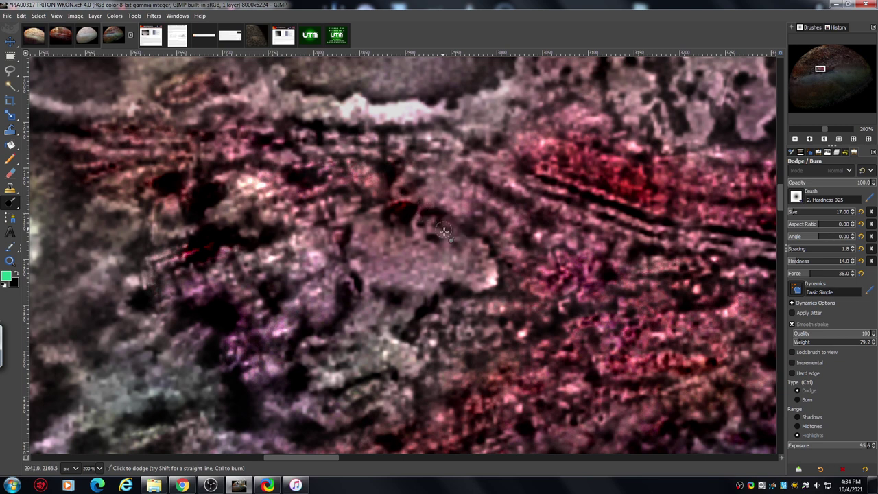
{"action": "mouse_move", "coordinate": [458, 257]}
{"action": "left_mouse_down"}
{"action": "mouse_move", "coordinate": [426, 251]}
{"action": "mouse_move", "coordinate": [382, 236]}
{"action": "mouse_move", "coordinate": [384, 272]}
{"action": "mouse_move", "coordinate": [411, 256]}
{"action": "mouse_move", "coordinate": [412, 285]}
{"action": "left_mouse_up"}
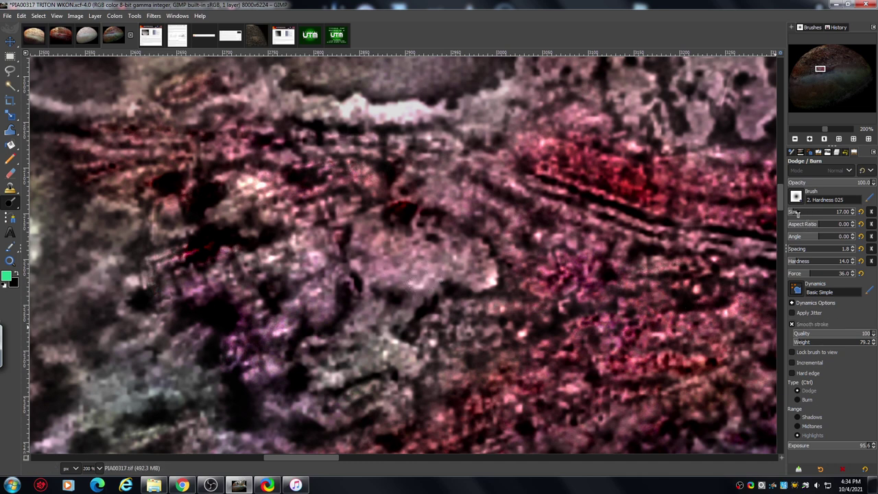
Burn midtones around the central rock and a nearby patch, then set Type back to Dodge.
{"action": "left_click", "coordinate": [798, 399]}
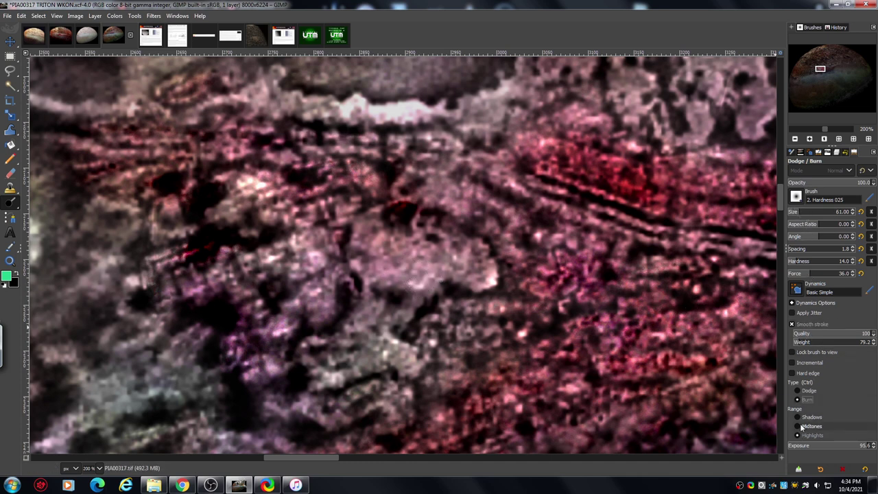
{"action": "left_click", "coordinate": [798, 427]}
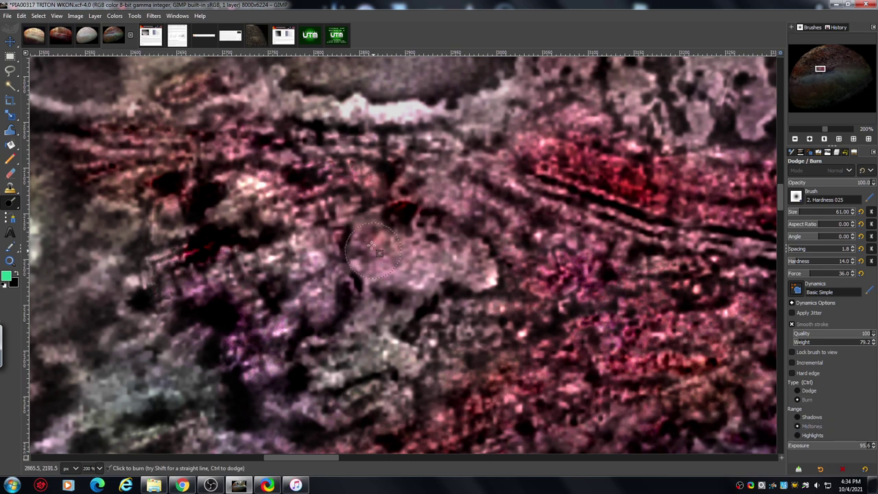
{"action": "mouse_move", "coordinate": [388, 237]}
{"action": "left_mouse_down"}
{"action": "mouse_move", "coordinate": [396, 270]}
{"action": "mouse_move", "coordinate": [413, 260]}
{"action": "mouse_move", "coordinate": [438, 273]}
{"action": "mouse_move", "coordinate": [468, 272]}
{"action": "mouse_move", "coordinate": [468, 261]}
{"action": "mouse_move", "coordinate": [428, 242]}
{"action": "mouse_move", "coordinate": [419, 282]}
{"action": "mouse_move", "coordinate": [373, 266]}
{"action": "mouse_move", "coordinate": [368, 229]}
{"action": "mouse_move", "coordinate": [468, 212]}
{"action": "mouse_move", "coordinate": [438, 195]}
{"action": "mouse_move", "coordinate": [485, 221]}
{"action": "mouse_move", "coordinate": [319, 297]}
{"action": "mouse_move", "coordinate": [317, 241]}
{"action": "mouse_move", "coordinate": [298, 266]}
{"action": "mouse_move", "coordinate": [296, 252]}
{"action": "mouse_move", "coordinate": [272, 255]}
{"action": "mouse_move", "coordinate": [312, 253]}
{"action": "mouse_move", "coordinate": [310, 261]}
{"action": "mouse_move", "coordinate": [385, 328]}
{"action": "mouse_move", "coordinate": [365, 345]}
{"action": "mouse_move", "coordinate": [385, 356]}
{"action": "mouse_move", "coordinate": [396, 348]}
{"action": "mouse_move", "coordinate": [363, 322]}
{"action": "mouse_move", "coordinate": [387, 344]}
{"action": "mouse_move", "coordinate": [375, 315]}
{"action": "mouse_move", "coordinate": [404, 299]}
{"action": "mouse_move", "coordinate": [496, 284]}
{"action": "mouse_move", "coordinate": [429, 222]}
{"action": "mouse_move", "coordinate": [405, 166]}
{"action": "mouse_move", "coordinate": [341, 178]}
{"action": "mouse_move", "coordinate": [354, 206]}
{"action": "mouse_move", "coordinate": [746, 259]}
{"action": "left_mouse_up"}
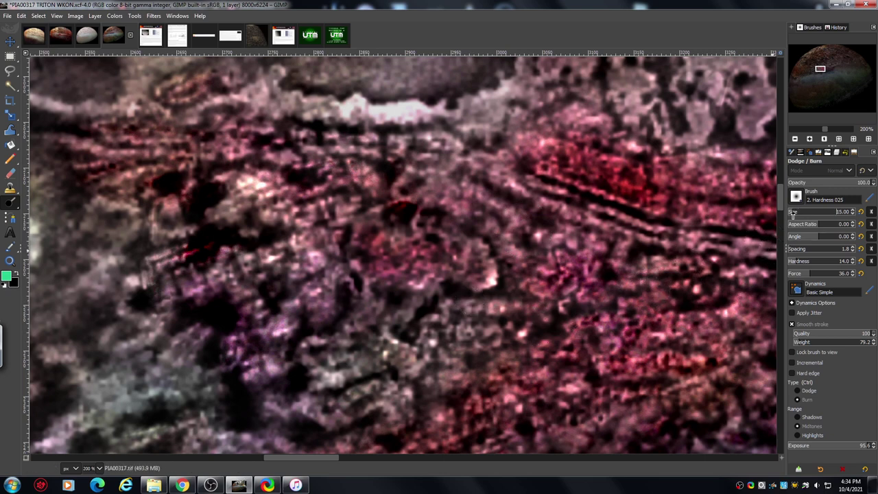
{"action": "scroll", "coordinate": [794, 214], "scroll_direction": "up", "scroll_amount": 2}
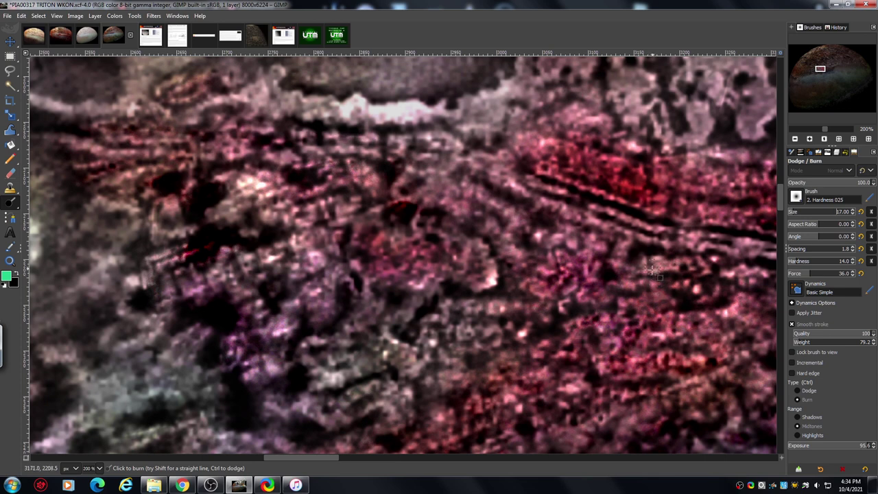
{"action": "left_click_drag", "start_coordinate": [534, 203], "coordinate": [564, 225]}
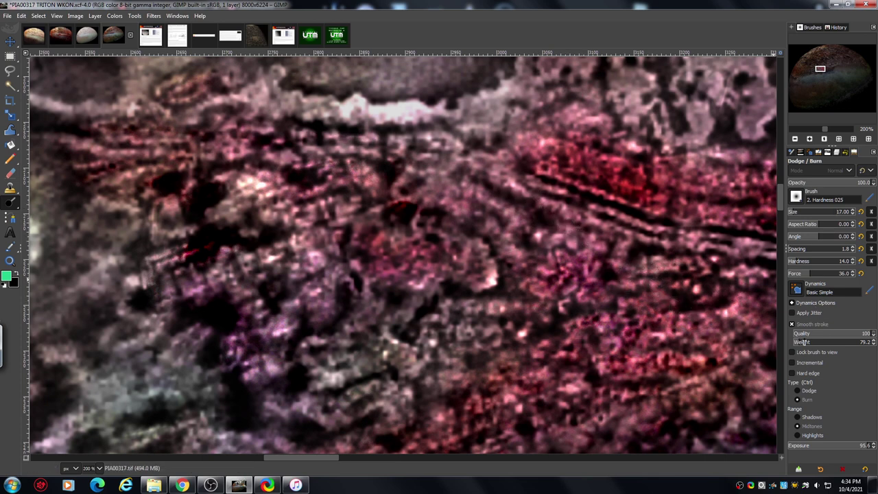
{"action": "left_click", "coordinate": [798, 390]}
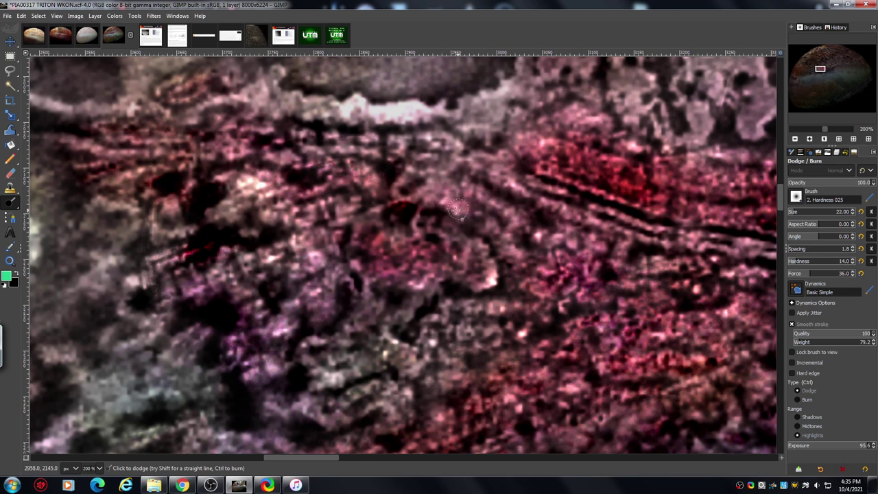
At exposure 69.8, gently dodge the central rock, its neighbouring patches and lower-middle spots.
{"action": "left_click", "coordinate": [848, 448]}
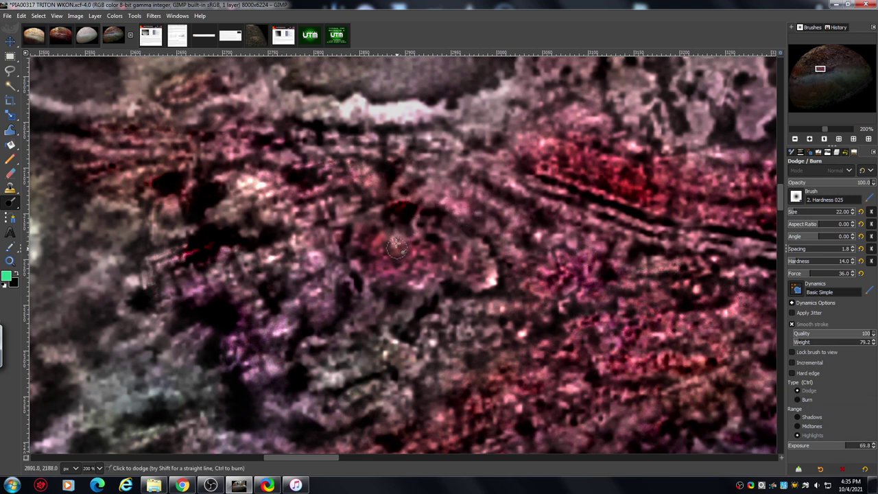
{"action": "mouse_move", "coordinate": [426, 240]}
{"action": "left_mouse_down"}
{"action": "mouse_move", "coordinate": [422, 274]}
{"action": "mouse_move", "coordinate": [377, 258]}
{"action": "mouse_move", "coordinate": [405, 283]}
{"action": "mouse_move", "coordinate": [397, 293]}
{"action": "mouse_move", "coordinate": [403, 310]}
{"action": "mouse_move", "coordinate": [429, 287]}
{"action": "mouse_move", "coordinate": [464, 282]}
{"action": "mouse_move", "coordinate": [449, 273]}
{"action": "mouse_move", "coordinate": [465, 292]}
{"action": "mouse_move", "coordinate": [455, 278]}
{"action": "mouse_move", "coordinate": [455, 233]}
{"action": "mouse_move", "coordinate": [463, 242]}
{"action": "mouse_move", "coordinate": [445, 223]}
{"action": "mouse_move", "coordinate": [462, 245]}
{"action": "mouse_move", "coordinate": [471, 235]}
{"action": "mouse_move", "coordinate": [427, 227]}
{"action": "mouse_move", "coordinate": [430, 215]}
{"action": "mouse_move", "coordinate": [437, 248]}
{"action": "mouse_move", "coordinate": [426, 240]}
{"action": "mouse_move", "coordinate": [441, 259]}
{"action": "mouse_move", "coordinate": [404, 256]}
{"action": "mouse_move", "coordinate": [403, 247]}
{"action": "mouse_move", "coordinate": [392, 255]}
{"action": "mouse_move", "coordinate": [389, 219]}
{"action": "mouse_move", "coordinate": [405, 214]}
{"action": "mouse_move", "coordinate": [371, 222]}
{"action": "mouse_move", "coordinate": [413, 210]}
{"action": "mouse_move", "coordinate": [386, 219]}
{"action": "mouse_move", "coordinate": [443, 224]}
{"action": "mouse_move", "coordinate": [476, 242]}
{"action": "mouse_move", "coordinate": [465, 245]}
{"action": "mouse_move", "coordinate": [466, 273]}
{"action": "mouse_move", "coordinate": [458, 273]}
{"action": "mouse_move", "coordinate": [481, 256]}
{"action": "mouse_move", "coordinate": [476, 263]}
{"action": "mouse_move", "coordinate": [473, 221]}
{"action": "mouse_move", "coordinate": [483, 210]}
{"action": "mouse_move", "coordinate": [470, 231]}
{"action": "mouse_move", "coordinate": [495, 225]}
{"action": "mouse_move", "coordinate": [500, 244]}
{"action": "mouse_move", "coordinate": [520, 234]}
{"action": "mouse_move", "coordinate": [528, 209]}
{"action": "mouse_move", "coordinate": [541, 219]}
{"action": "mouse_move", "coordinate": [518, 206]}
{"action": "mouse_move", "coordinate": [547, 221]}
{"action": "mouse_move", "coordinate": [382, 158]}
{"action": "left_mouse_up"}
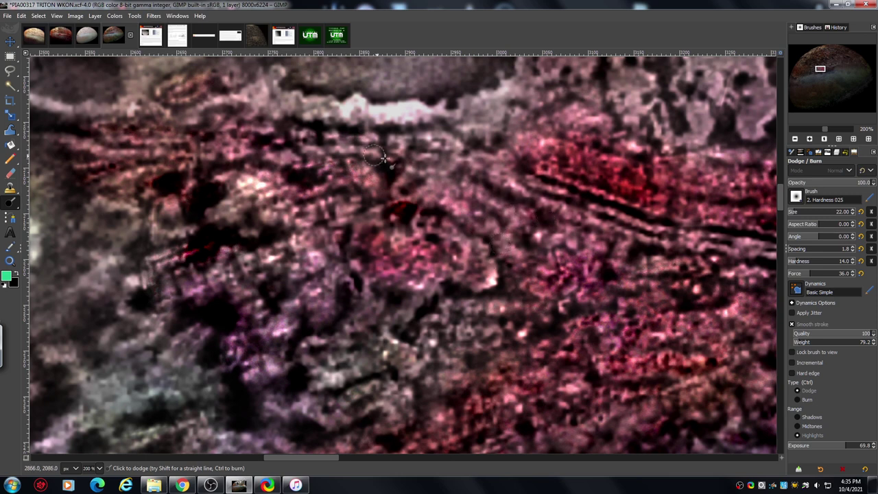
{"action": "left_click_drag", "start_coordinate": [502, 218], "coordinate": [565, 198]}
{"action": "mouse_move", "coordinate": [478, 218]}
{"action": "left_mouse_down"}
{"action": "mouse_move", "coordinate": [521, 272]}
{"action": "mouse_move", "coordinate": [506, 266]}
{"action": "mouse_move", "coordinate": [514, 295]}
{"action": "mouse_move", "coordinate": [485, 286]}
{"action": "mouse_move", "coordinate": [452, 303]}
{"action": "mouse_move", "coordinate": [437, 294]}
{"action": "mouse_move", "coordinate": [420, 307]}
{"action": "mouse_move", "coordinate": [360, 310]}
{"action": "mouse_move", "coordinate": [347, 279]}
{"action": "mouse_move", "coordinate": [365, 308]}
{"action": "mouse_move", "coordinate": [403, 300]}
{"action": "left_mouse_up"}
{"action": "mouse_move", "coordinate": [362, 254]}
{"action": "left_mouse_down"}
{"action": "mouse_move", "coordinate": [368, 205]}
{"action": "mouse_move", "coordinate": [348, 236]}
{"action": "mouse_move", "coordinate": [350, 187]}
{"action": "mouse_move", "coordinate": [346, 193]}
{"action": "mouse_move", "coordinate": [361, 181]}
{"action": "mouse_move", "coordinate": [338, 192]}
{"action": "mouse_move", "coordinate": [302, 181]}
{"action": "left_mouse_up"}
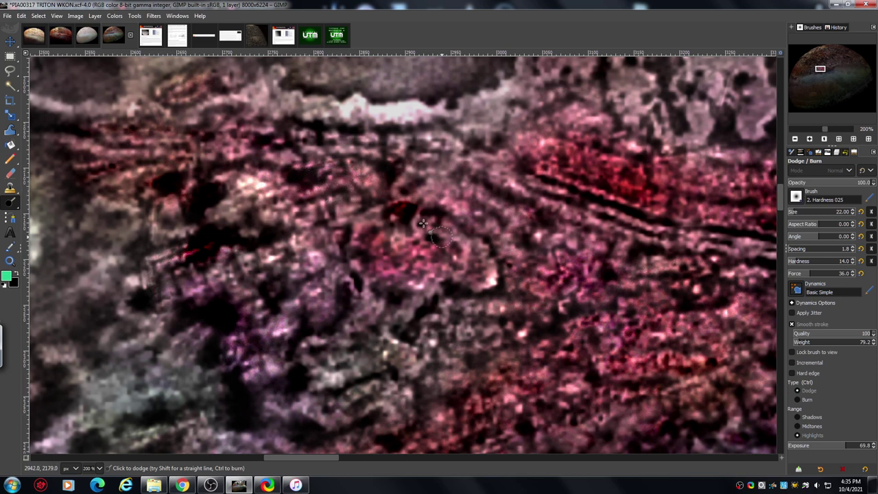
{"action": "mouse_move", "coordinate": [356, 319]}
{"action": "left_mouse_down"}
{"action": "mouse_move", "coordinate": [378, 340]}
{"action": "mouse_move", "coordinate": [346, 347]}
{"action": "mouse_move", "coordinate": [329, 336]}
{"action": "mouse_move", "coordinate": [338, 349]}
{"action": "mouse_move", "coordinate": [372, 340]}
{"action": "left_mouse_up"}
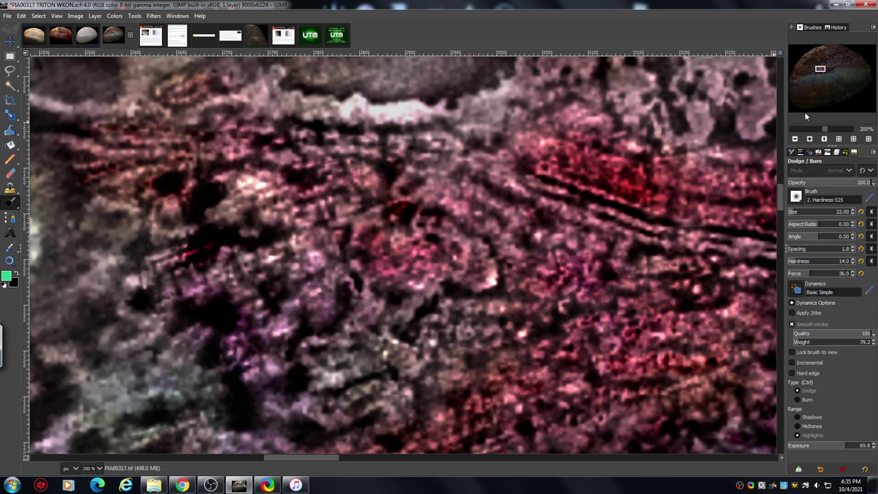
Dodge a lower-left patch, the thin top-left ridge edge and the dark blob near the top.
{"action": "left_click", "coordinate": [795, 139]}
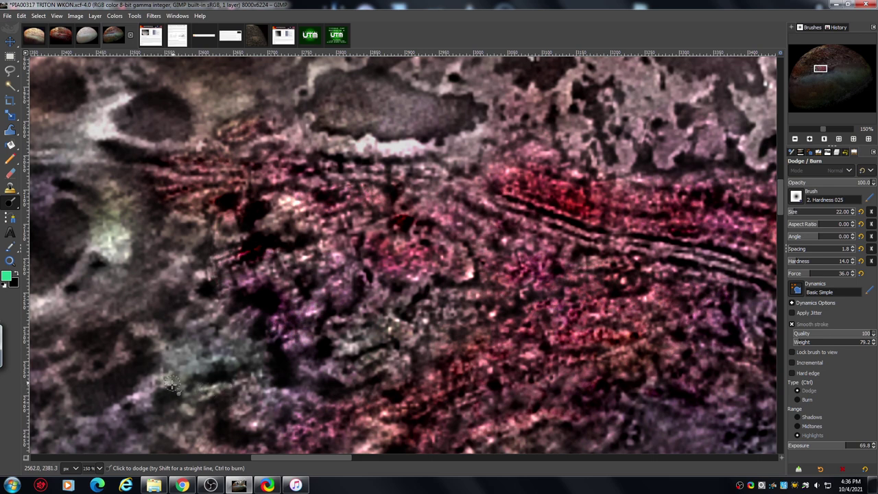
{"action": "mouse_move", "coordinate": [208, 337]}
{"action": "left_mouse_down"}
{"action": "mouse_move", "coordinate": [231, 348]}
{"action": "mouse_move", "coordinate": [254, 334]}
{"action": "mouse_move", "coordinate": [239, 320]}
{"action": "mouse_move", "coordinate": [265, 300]}
{"action": "mouse_move", "coordinate": [226, 304]}
{"action": "mouse_move", "coordinate": [244, 299]}
{"action": "mouse_move", "coordinate": [165, 287]}
{"action": "left_mouse_up"}
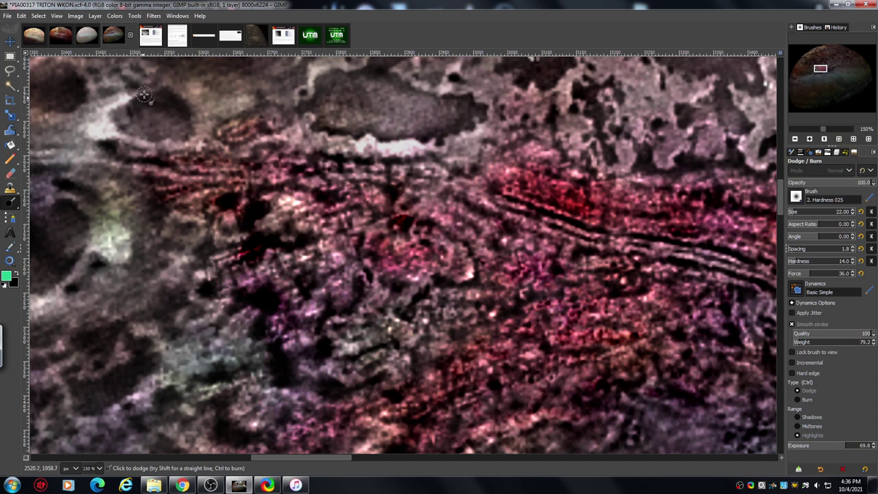
{"action": "mouse_move", "coordinate": [162, 89]}
{"action": "left_mouse_down"}
{"action": "mouse_move", "coordinate": [140, 94]}
{"action": "mouse_move", "coordinate": [164, 95]}
{"action": "left_mouse_up"}
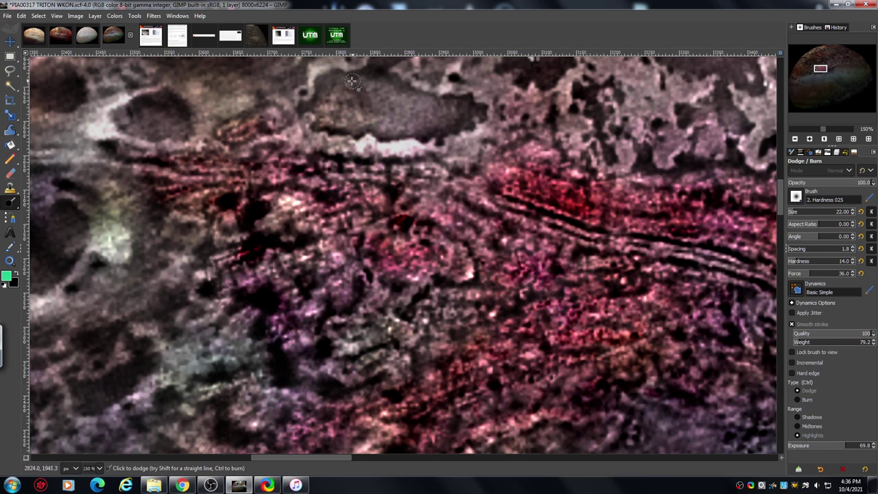
{"action": "mouse_move", "coordinate": [365, 81]}
{"action": "left_mouse_down"}
{"action": "mouse_move", "coordinate": [323, 97]}
{"action": "mouse_move", "coordinate": [348, 98]}
{"action": "mouse_move", "coordinate": [337, 83]}
{"action": "mouse_move", "coordinate": [359, 83]}
{"action": "mouse_move", "coordinate": [325, 97]}
{"action": "mouse_move", "coordinate": [365, 77]}
{"action": "mouse_move", "coordinate": [342, 111]}
{"action": "mouse_move", "coordinate": [347, 124]}
{"action": "mouse_move", "coordinate": [332, 110]}
{"action": "left_mouse_up"}
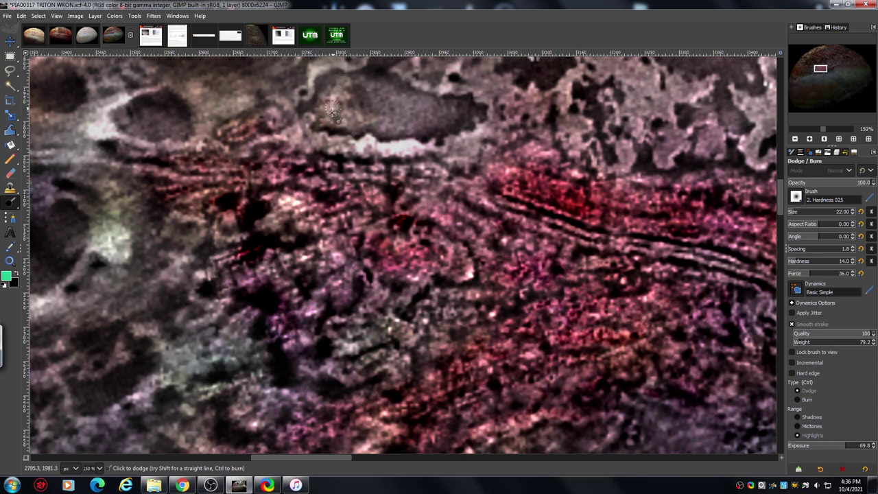
{"action": "mouse_move", "coordinate": [442, 108]}
{"action": "left_mouse_down"}
{"action": "mouse_move", "coordinate": [425, 122]}
{"action": "mouse_move", "coordinate": [456, 123]}
{"action": "mouse_move", "coordinate": [391, 127]}
{"action": "mouse_move", "coordinate": [396, 98]}
{"action": "mouse_move", "coordinate": [457, 105]}
{"action": "left_mouse_up"}
{"action": "mouse_move", "coordinate": [381, 100]}
{"action": "left_mouse_down"}
{"action": "mouse_move", "coordinate": [378, 75]}
{"action": "mouse_move", "coordinate": [361, 80]}
{"action": "left_mouse_up"}
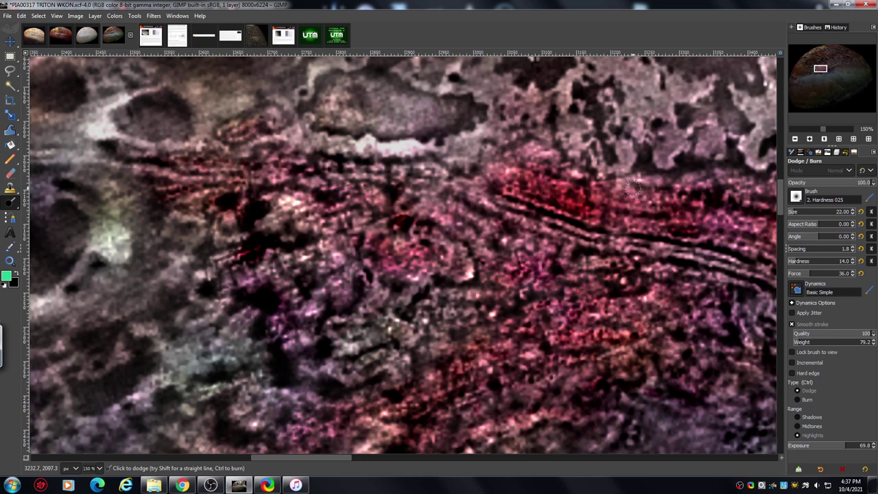
At 100% zoom, dodge the large crater rim and the ground left of the small ring crater.
{"action": "left_click", "coordinate": [795, 139]}
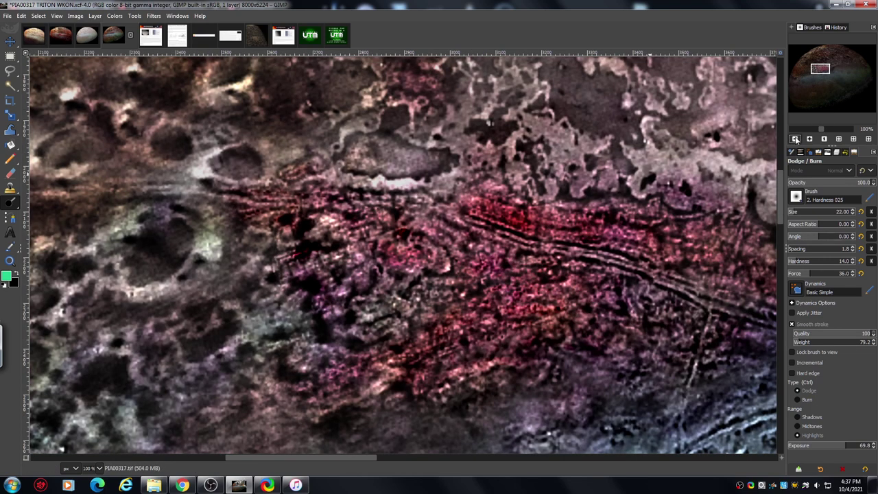
{"action": "left_click_drag", "start_coordinate": [779, 177], "coordinate": [777, 199]}
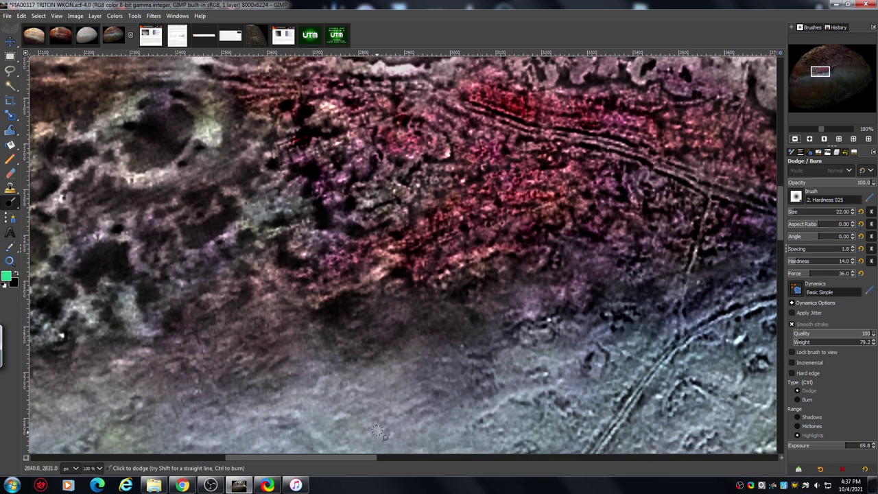
{"action": "left_click_drag", "start_coordinate": [362, 456], "coordinate": [280, 453]}
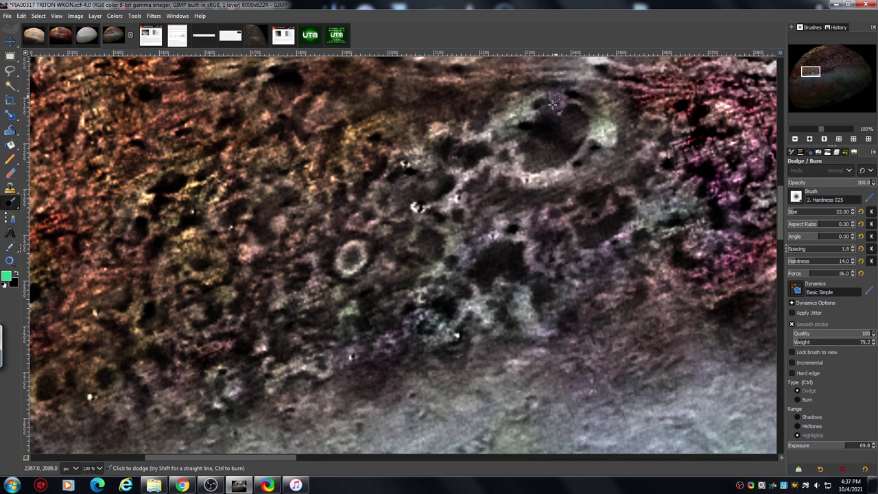
{"action": "mouse_move", "coordinate": [553, 104]}
{"action": "left_mouse_down"}
{"action": "mouse_move", "coordinate": [569, 92]}
{"action": "mouse_move", "coordinate": [551, 95]}
{"action": "mouse_move", "coordinate": [566, 93]}
{"action": "mouse_move", "coordinate": [558, 90]}
{"action": "mouse_move", "coordinate": [550, 105]}
{"action": "mouse_move", "coordinate": [570, 91]}
{"action": "mouse_move", "coordinate": [592, 94]}
{"action": "left_mouse_up"}
{"action": "left_click_drag", "start_coordinate": [529, 101], "coordinate": [499, 102]}
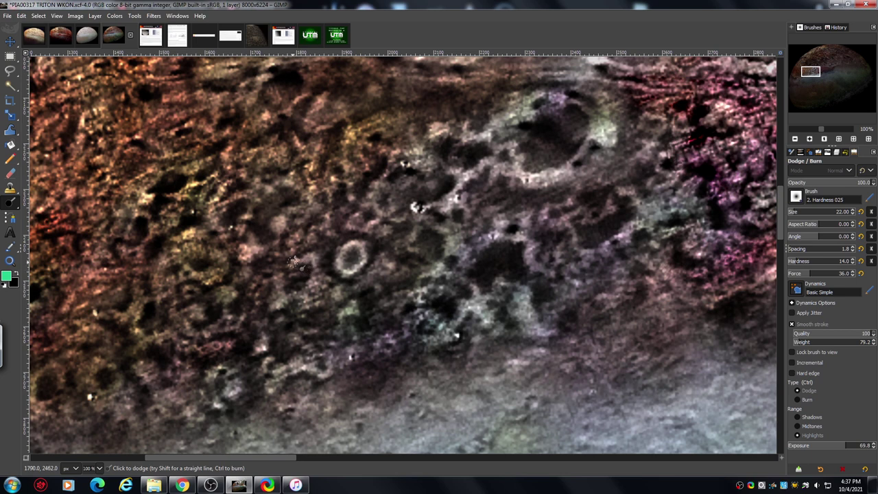
{"action": "left_click_drag", "start_coordinate": [294, 261], "coordinate": [313, 246]}
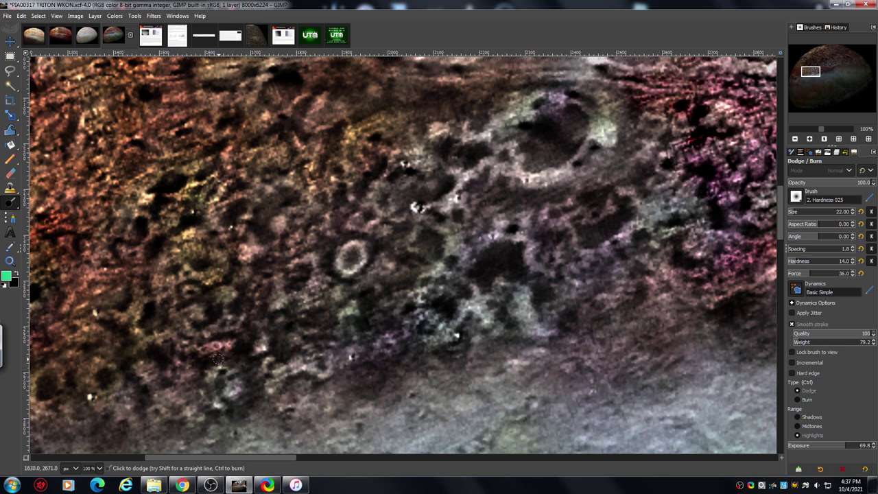
{"action": "left_click_drag", "start_coordinate": [274, 458], "coordinate": [225, 472]}
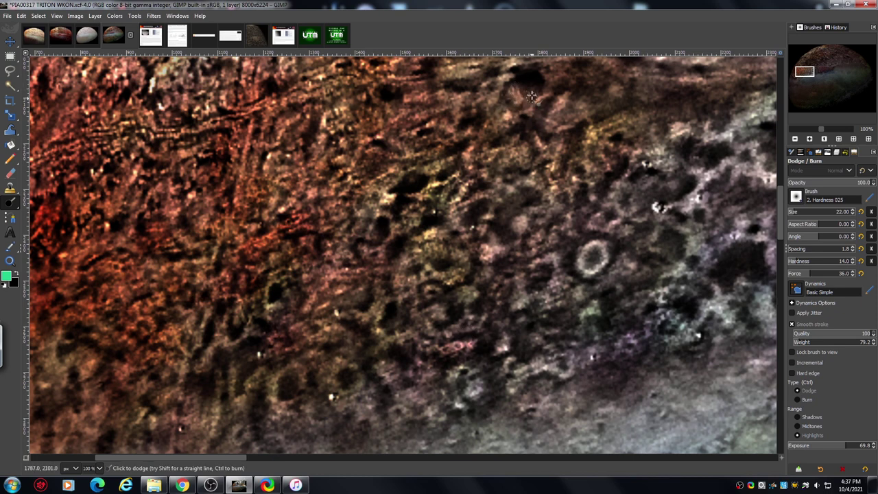
Switch to Burn with Midtones range and darken the terrain around the central dark patch.
{"action": "left_click", "coordinate": [796, 139]}
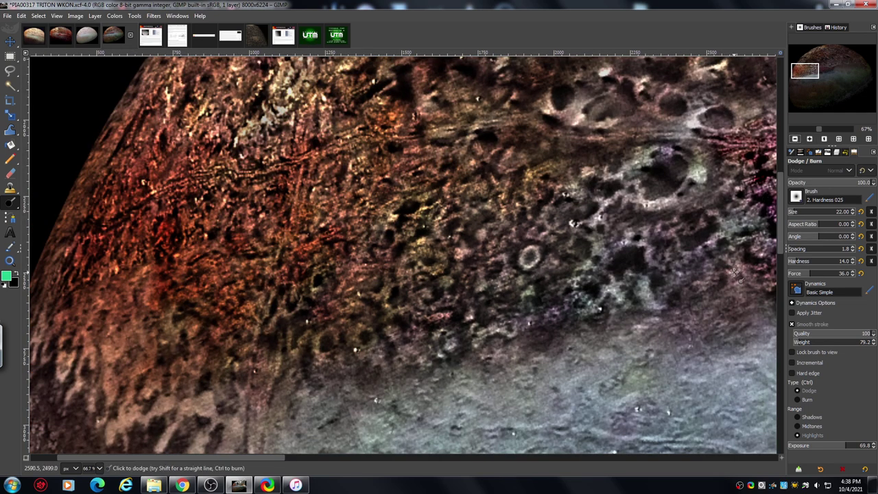
{"action": "left_click", "coordinate": [810, 138]}
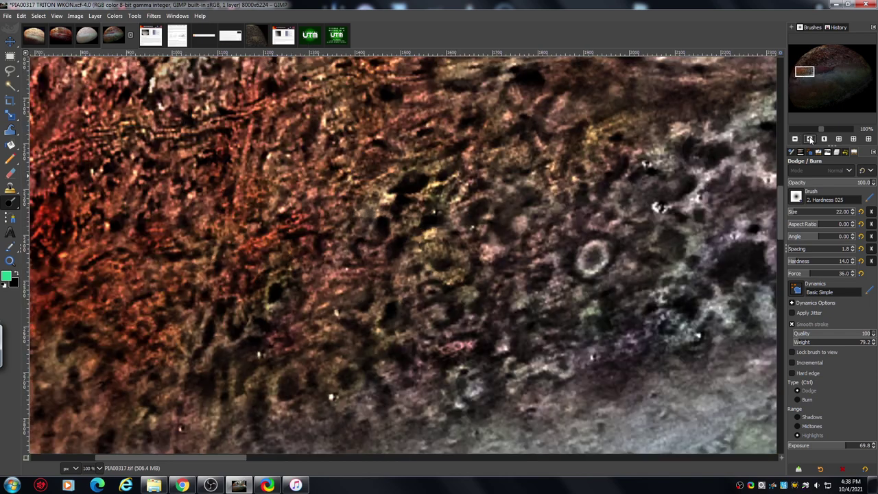
{"action": "left_click", "coordinate": [809, 138]}
{"action": "left_click", "coordinate": [809, 139]}
{"action": "left_click_drag", "start_coordinate": [783, 229], "coordinate": [779, 204]}
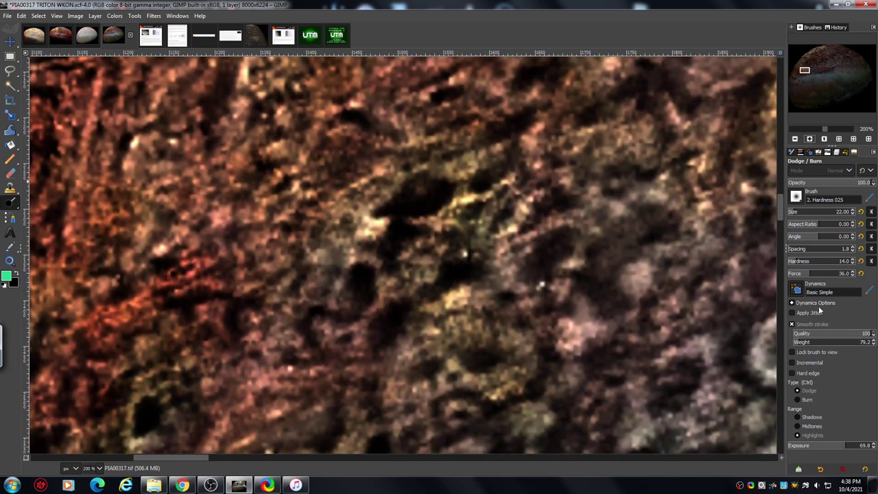
{"action": "left_click", "coordinate": [807, 400]}
{"action": "left_click", "coordinate": [810, 426]}
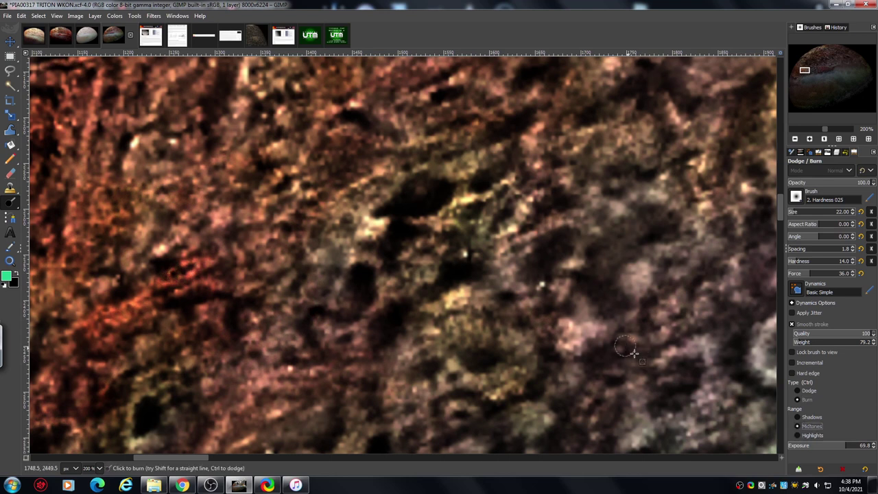
{"action": "mouse_move", "coordinate": [352, 211]}
{"action": "left_mouse_down"}
{"action": "mouse_move", "coordinate": [365, 239]}
{"action": "mouse_move", "coordinate": [380, 229]}
{"action": "mouse_move", "coordinate": [357, 249]}
{"action": "mouse_move", "coordinate": [332, 250]}
{"action": "mouse_move", "coordinate": [305, 223]}
{"action": "mouse_move", "coordinate": [343, 201]}
{"action": "mouse_move", "coordinate": [372, 199]}
{"action": "mouse_move", "coordinate": [393, 179]}
{"action": "mouse_move", "coordinate": [341, 179]}
{"action": "mouse_move", "coordinate": [324, 186]}
{"action": "mouse_move", "coordinate": [324, 227]}
{"action": "mouse_move", "coordinate": [293, 233]}
{"action": "mouse_move", "coordinate": [279, 208]}
{"action": "mouse_move", "coordinate": [241, 245]}
{"action": "mouse_move", "coordinate": [254, 266]}
{"action": "mouse_move", "coordinate": [292, 247]}
{"action": "mouse_move", "coordinate": [317, 265]}
{"action": "mouse_move", "coordinate": [368, 248]}
{"action": "mouse_move", "coordinate": [325, 267]}
{"action": "mouse_move", "coordinate": [311, 290]}
{"action": "mouse_move", "coordinate": [282, 291]}
{"action": "left_mouse_up"}
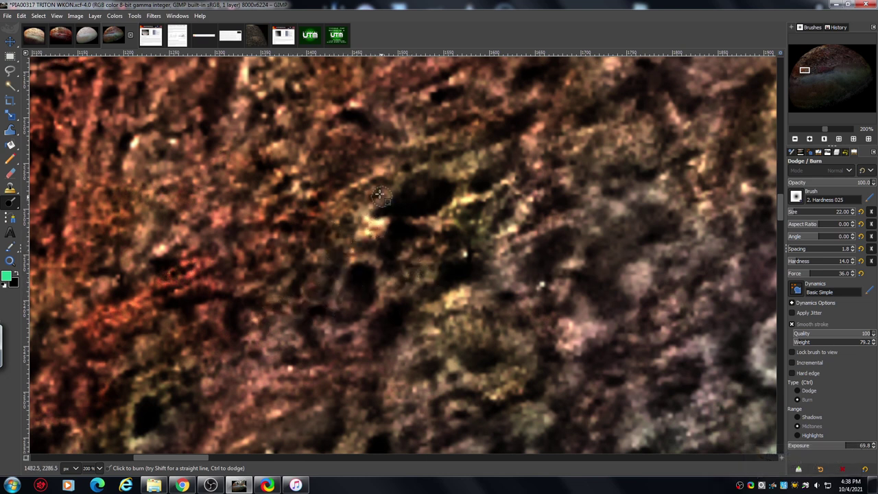
{"action": "mouse_move", "coordinate": [381, 199]}
{"action": "left_mouse_down"}
{"action": "mouse_move", "coordinate": [396, 167]}
{"action": "mouse_move", "coordinate": [376, 159]}
{"action": "mouse_move", "coordinate": [312, 180]}
{"action": "left_mouse_up"}
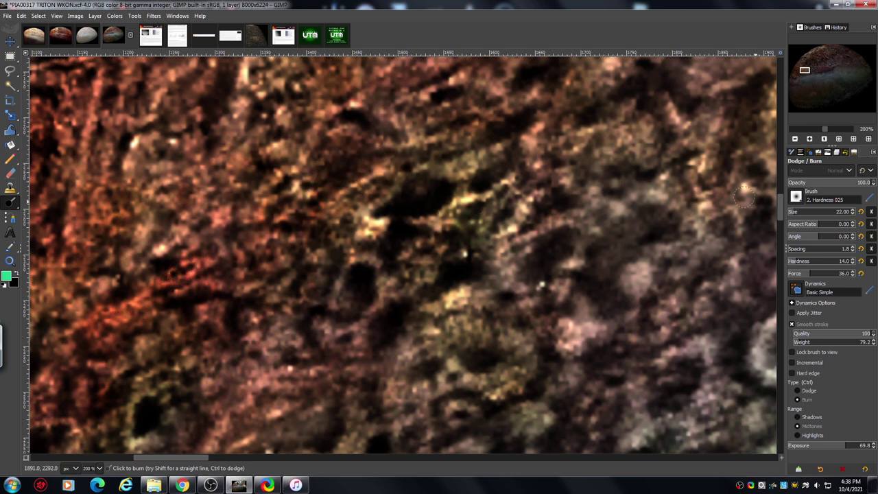
Return to Dodge on Highlights and lighten the dark patch with a size-15 brush.
{"action": "left_click", "coordinate": [798, 391]}
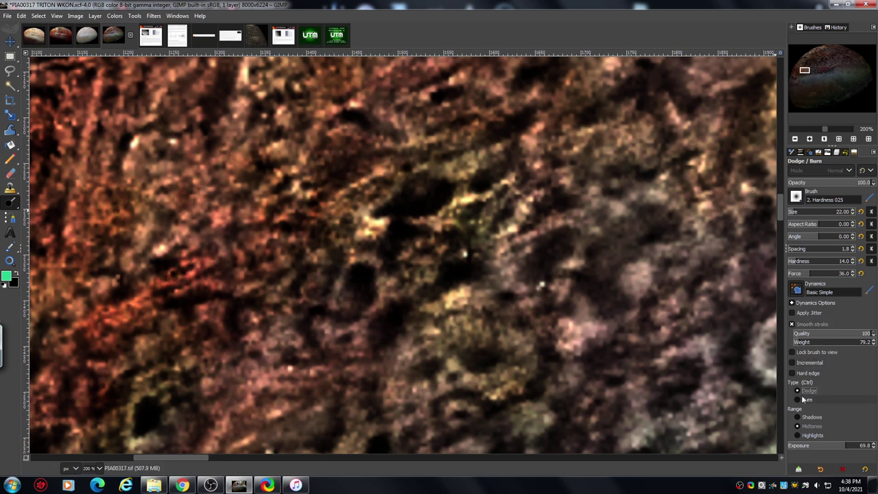
{"action": "left_click", "coordinate": [797, 435]}
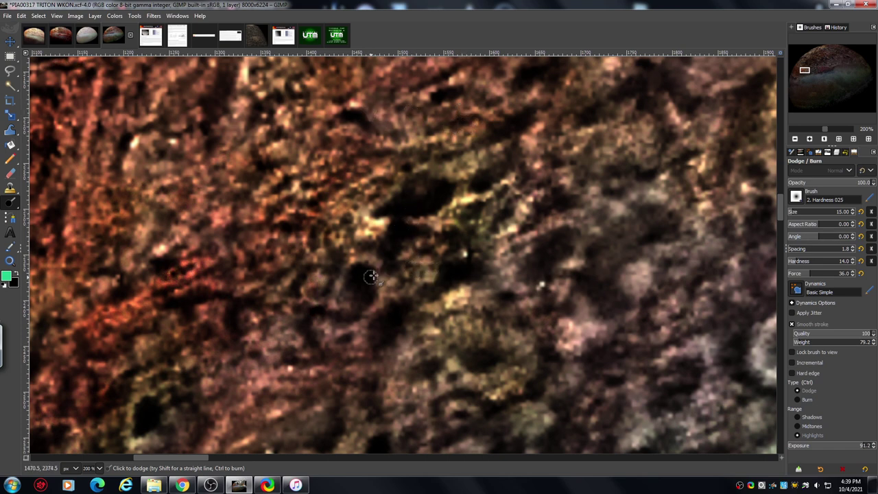
{"action": "mouse_move", "coordinate": [349, 287]}
{"action": "left_mouse_down"}
{"action": "mouse_move", "coordinate": [366, 271]}
{"action": "mouse_move", "coordinate": [360, 255]}
{"action": "left_mouse_up"}
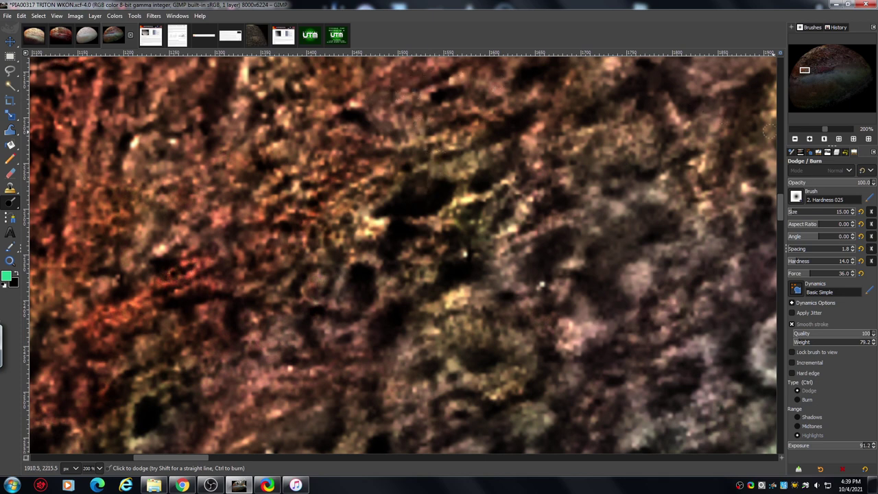
{"action": "left_click", "coordinate": [795, 139]}
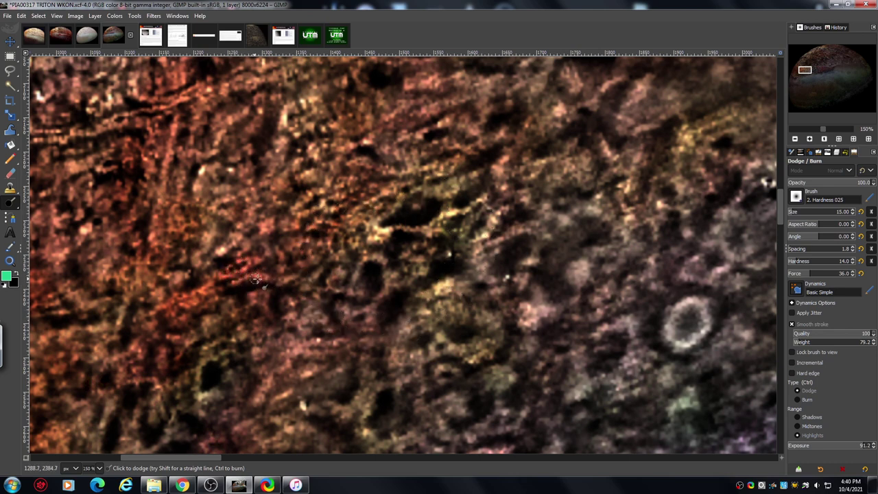
Dodge a short streak of terrain beside the reddish region, then scroll left and up.
{"action": "left_click_drag", "start_coordinate": [252, 283], "coordinate": [285, 286]}
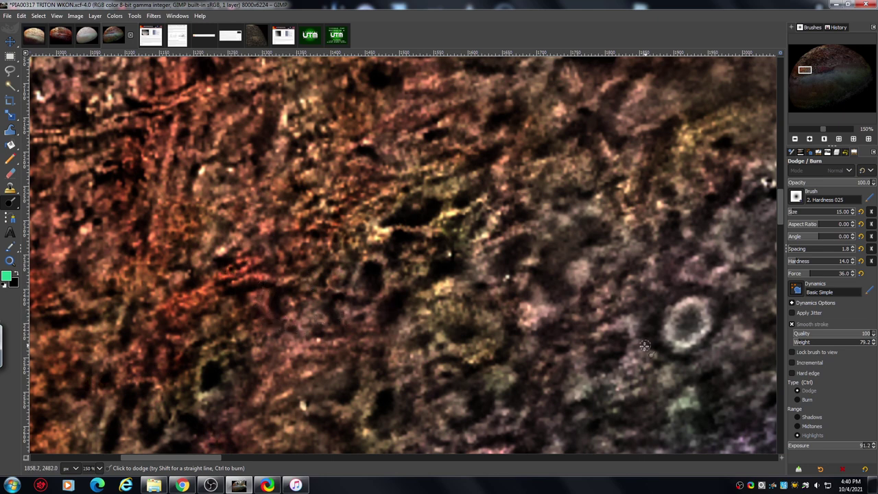
{"action": "left_click_drag", "start_coordinate": [204, 459], "coordinate": [159, 470]}
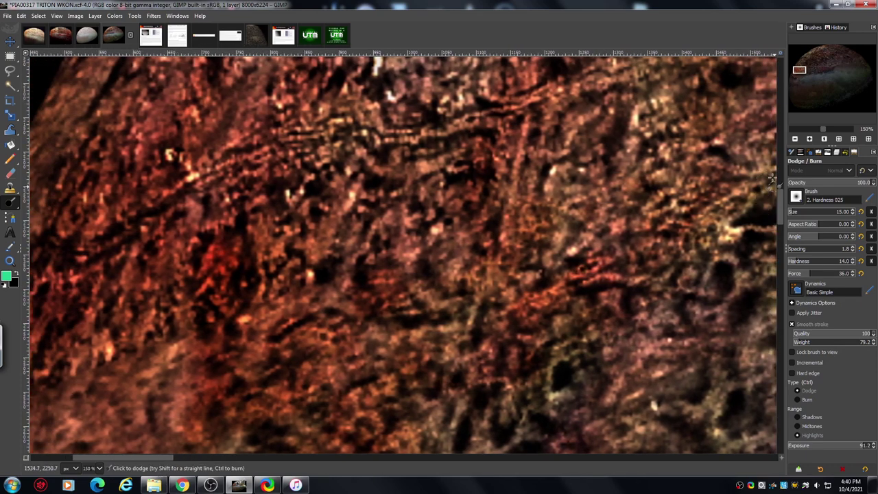
{"action": "mouse_move", "coordinate": [779, 204]}
{"action": "left_mouse_down"}
{"action": "mouse_move", "coordinate": [775, 172]}
{"action": "mouse_move", "coordinate": [779, 199]}
{"action": "left_mouse_up"}
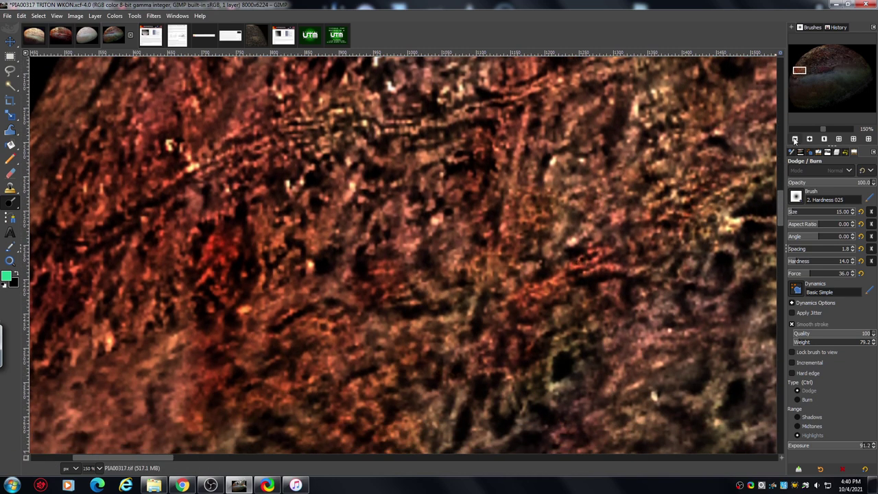
Zoom out to 67% to see the moon's edge, then back in to 200% on the craters.
{"action": "left_click", "coordinate": [794, 139]}
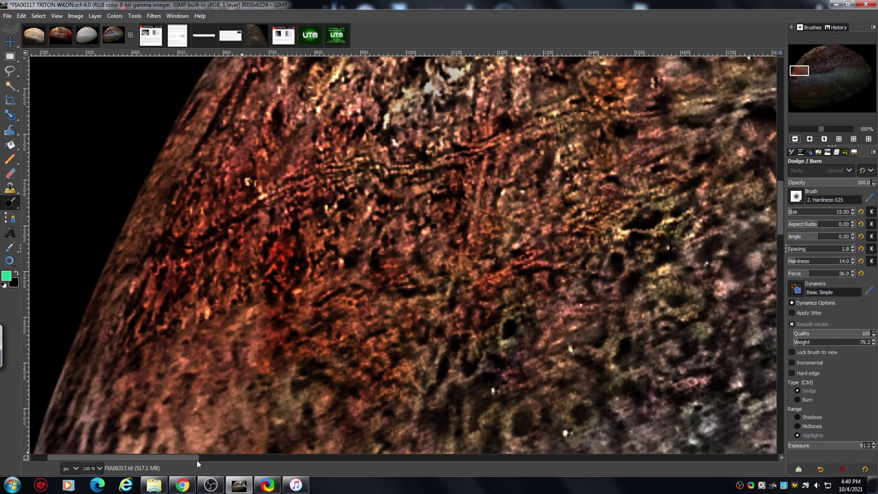
{"action": "left_click", "coordinate": [794, 139]}
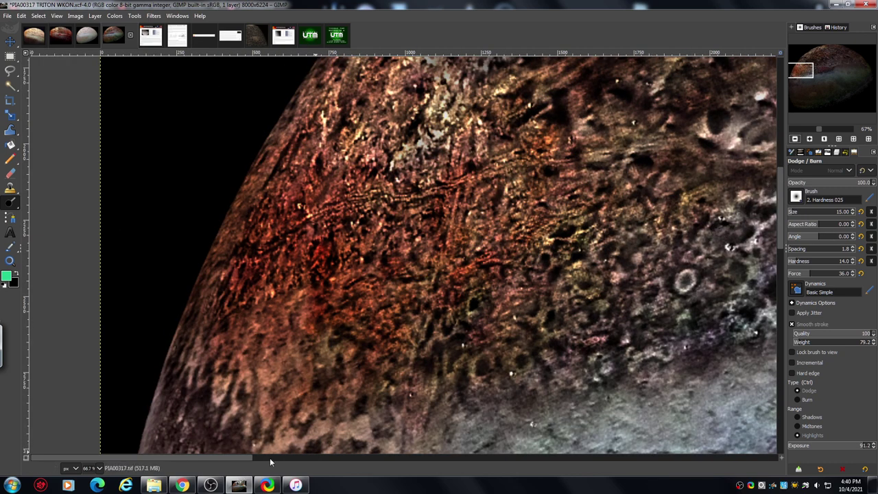
{"action": "left_click_drag", "start_coordinate": [236, 462], "coordinate": [254, 467]}
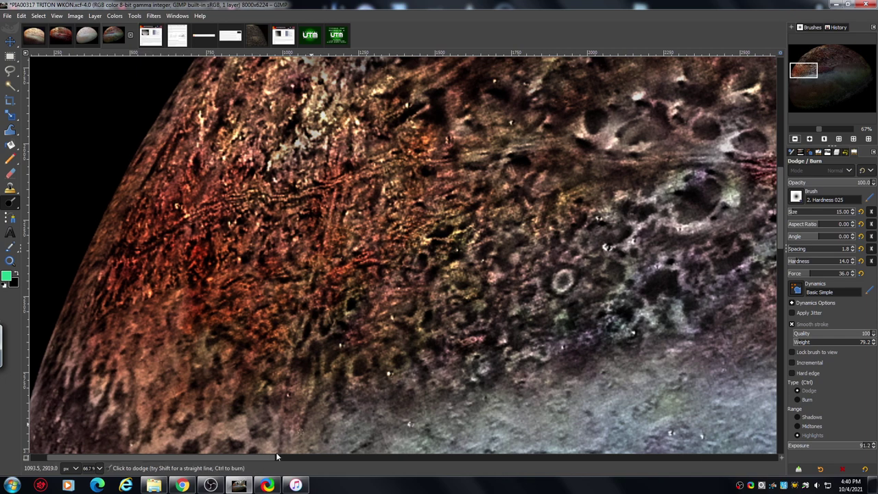
{"action": "left_click", "coordinate": [809, 139]}
{"action": "left_click", "coordinate": [809, 139]}
{"action": "left_click", "coordinate": [810, 139]}
Paint dodge strokes to brighten the terrain beside and below the pink ring.
{"action": "left_click_drag", "start_coordinate": [803, 70], "coordinate": [805, 72]}
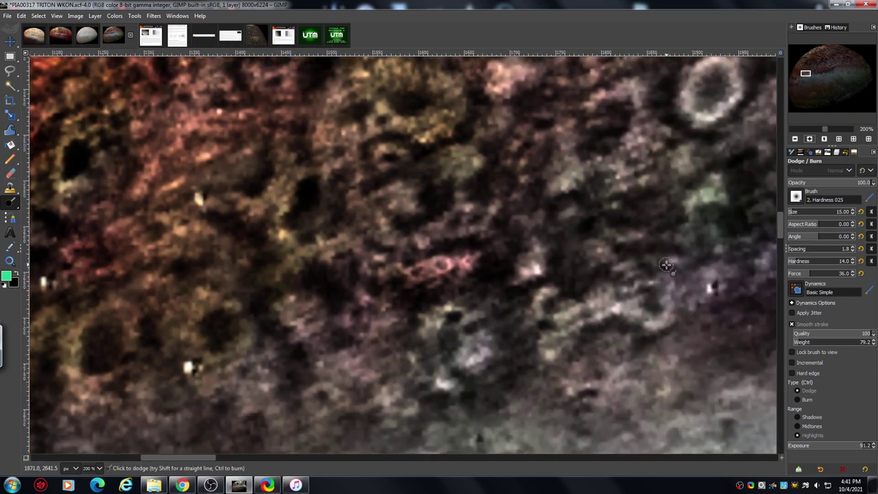
{"action": "left_click_drag", "start_coordinate": [385, 268], "coordinate": [417, 272]}
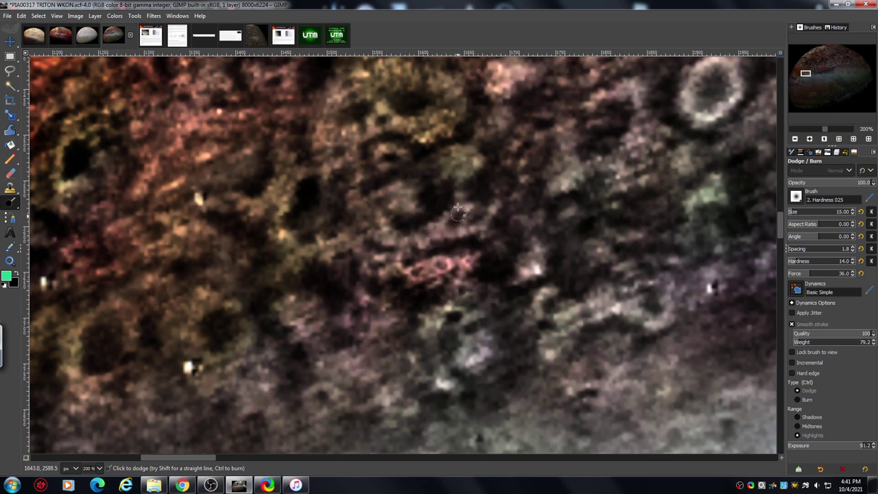
{"action": "left_click_drag", "start_coordinate": [492, 227], "coordinate": [441, 235]}
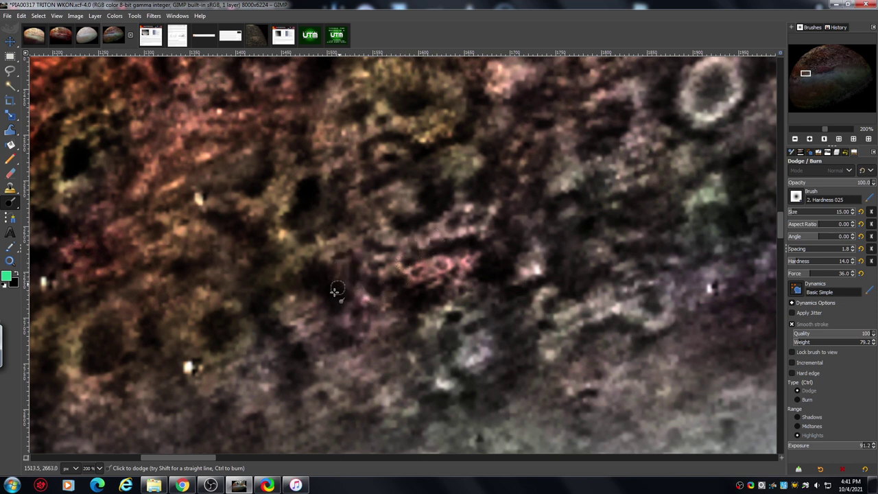
{"action": "mouse_move", "coordinate": [336, 291]}
{"action": "left_mouse_down"}
{"action": "mouse_move", "coordinate": [340, 256]}
{"action": "mouse_move", "coordinate": [345, 285]}
{"action": "mouse_move", "coordinate": [348, 269]}
{"action": "mouse_move", "coordinate": [337, 256]}
{"action": "mouse_move", "coordinate": [346, 262]}
{"action": "mouse_move", "coordinate": [349, 297]}
{"action": "mouse_move", "coordinate": [359, 278]}
{"action": "mouse_move", "coordinate": [347, 254]}
{"action": "mouse_move", "coordinate": [345, 281]}
{"action": "mouse_move", "coordinate": [422, 307]}
{"action": "mouse_move", "coordinate": [390, 289]}
{"action": "mouse_move", "coordinate": [421, 299]}
{"action": "left_mouse_up"}
Zoom out to 50% and pan right to bring the pink ridged band into view.
{"action": "left_click", "coordinate": [795, 139]}
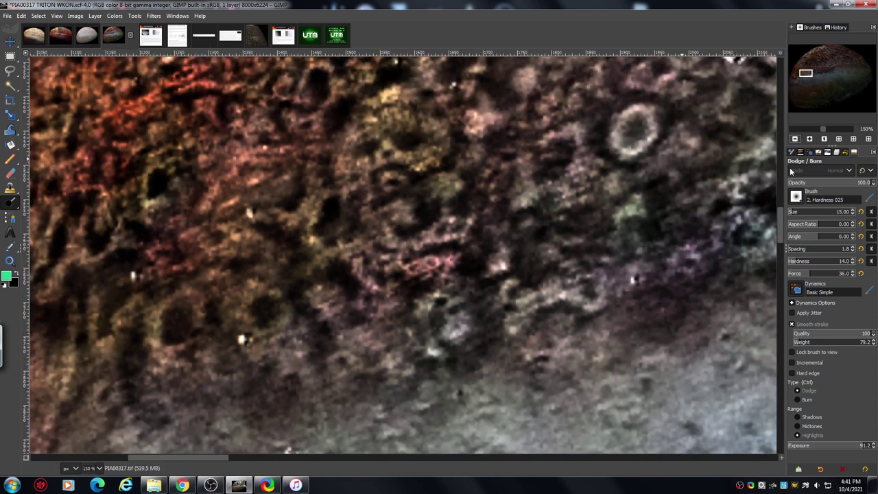
{"action": "left_click", "coordinate": [795, 139]}
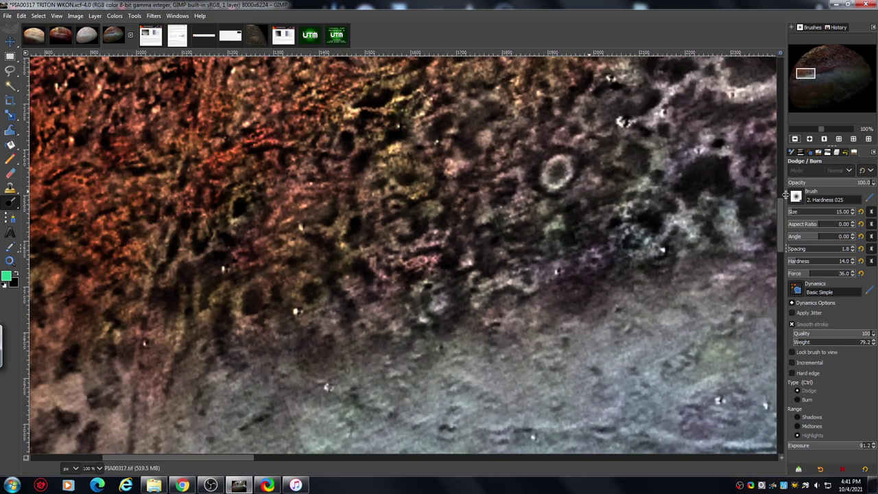
{"action": "left_click", "coordinate": [796, 139]}
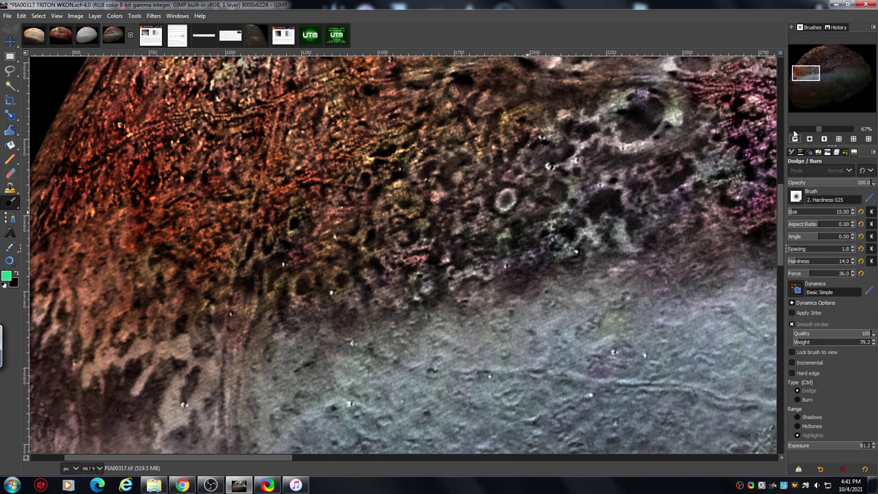
{"action": "left_click", "coordinate": [795, 139]}
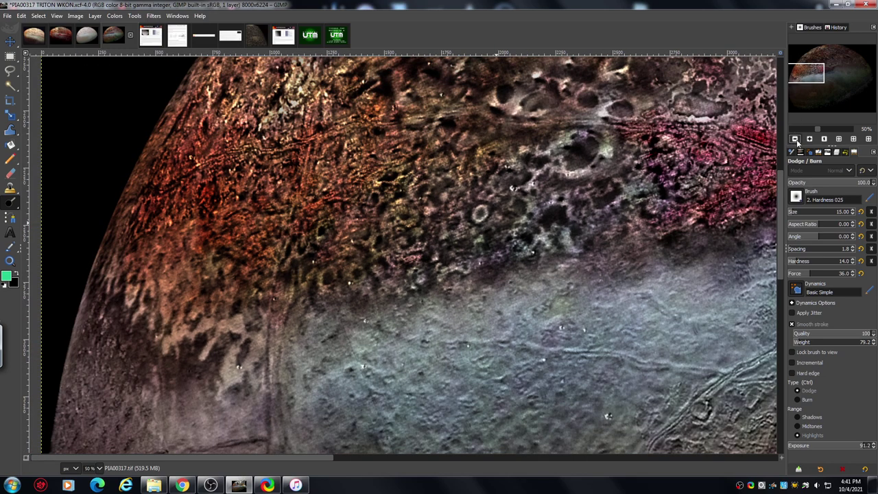
{"action": "mouse_move", "coordinate": [315, 458]}
{"action": "left_mouse_down"}
{"action": "mouse_move", "coordinate": [421, 467]}
{"action": "mouse_move", "coordinate": [431, 453]}
{"action": "left_mouse_up"}
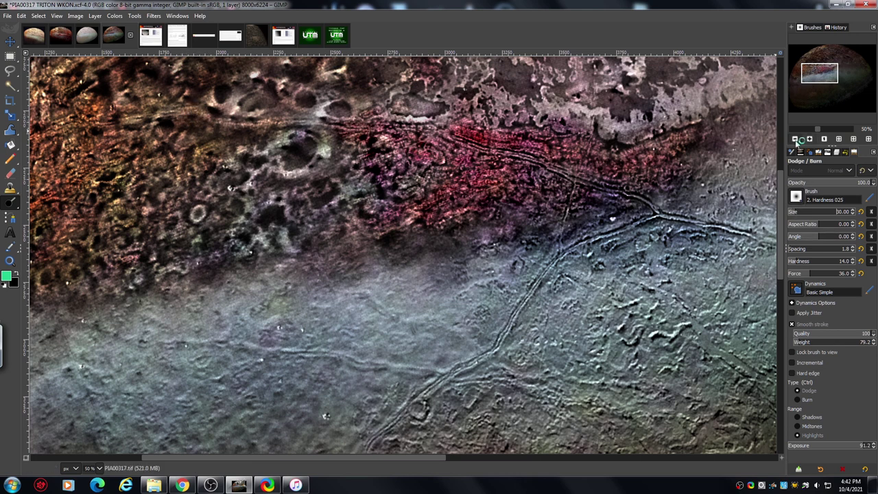
{"action": "left_click", "coordinate": [809, 139]}
{"action": "left_click_drag", "start_coordinate": [818, 71], "coordinate": [816, 69]}
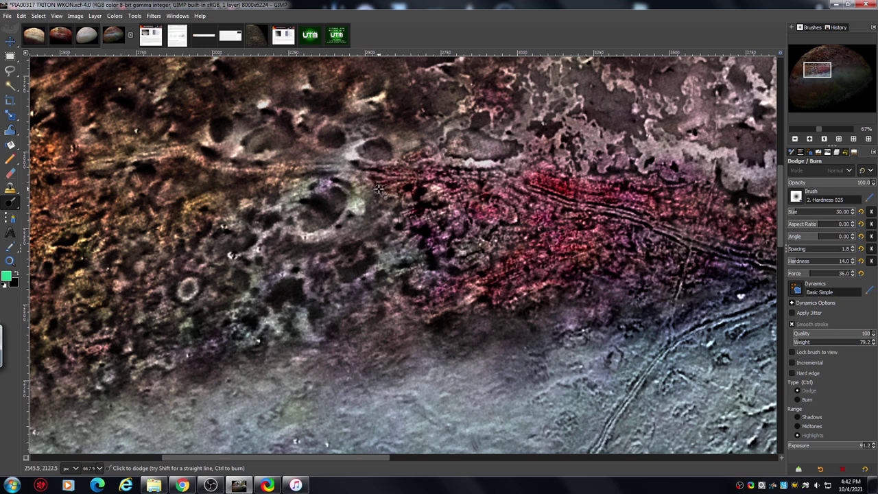
{"action": "left_click", "coordinate": [795, 139]}
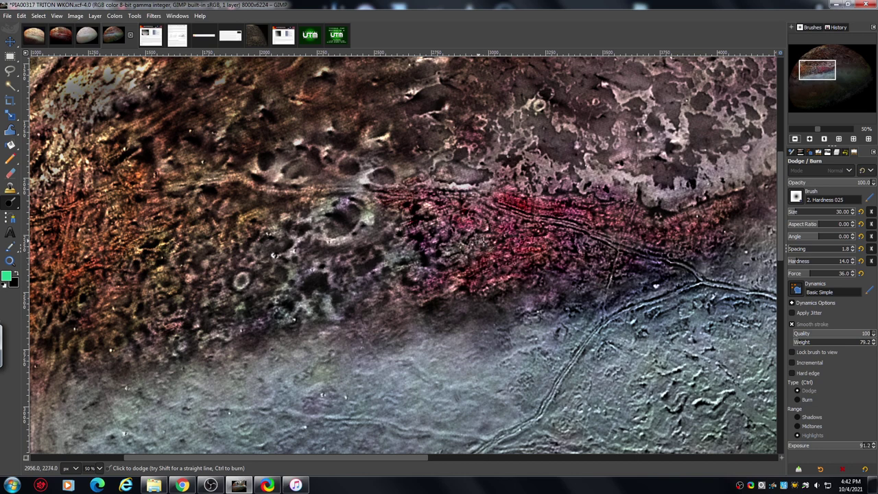
Zoom in to 100%, pan right, then zoom to 150% and 200% on the pink band.
{"action": "left_click", "coordinate": [809, 140]}
{"action": "left_click", "coordinate": [809, 139]}
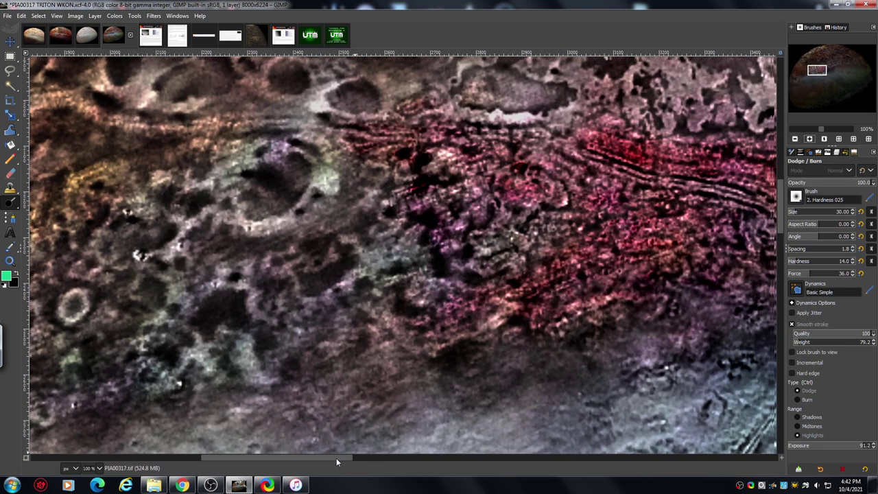
{"action": "left_click_drag", "start_coordinate": [336, 457], "coordinate": [371, 457]}
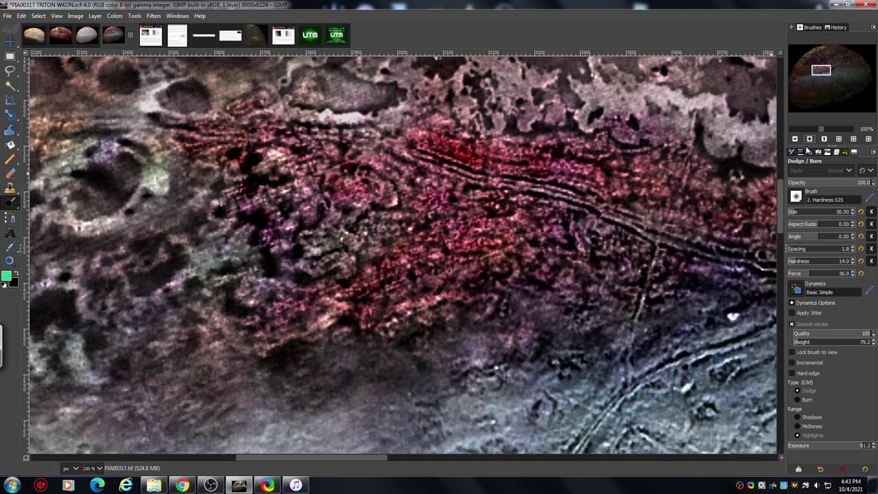
{"action": "left_click", "coordinate": [810, 139]}
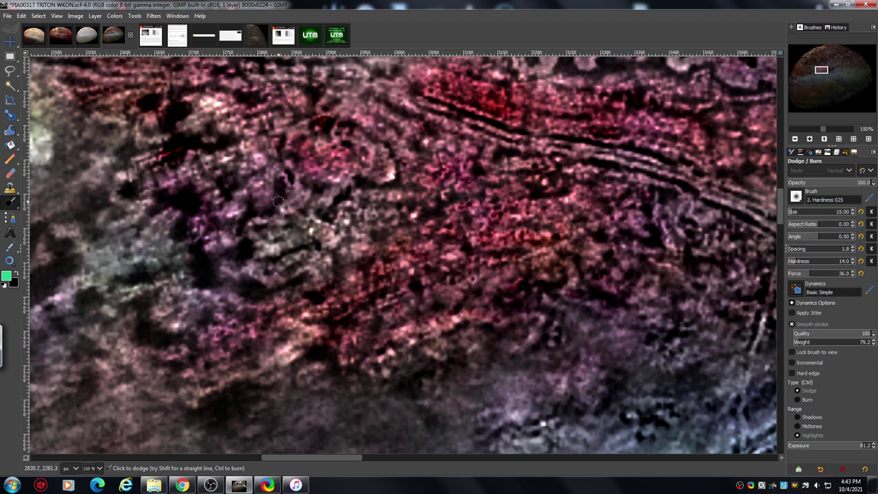
{"action": "left_click", "coordinate": [810, 139]}
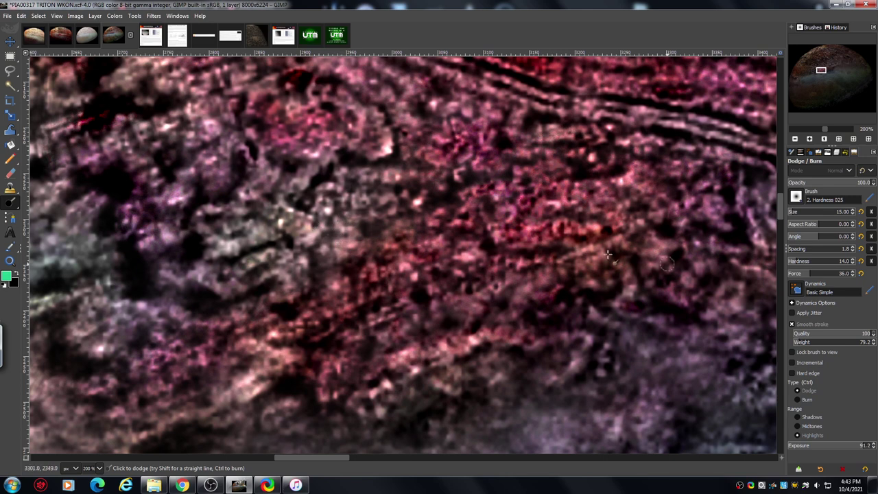
Burn a midtones streak across the reddish rippled terrain.
{"action": "left_click", "coordinate": [806, 399]}
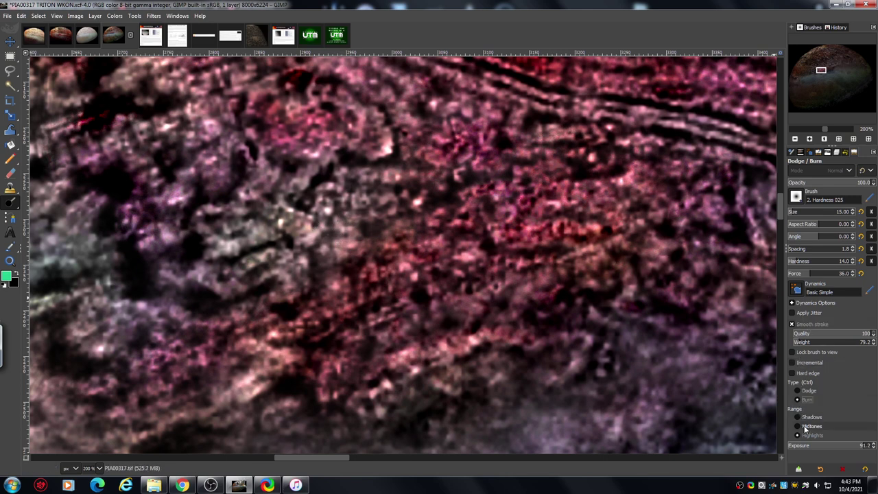
{"action": "left_click", "coordinate": [811, 426]}
{"action": "mouse_move", "coordinate": [328, 153]}
{"action": "left_mouse_down"}
{"action": "mouse_move", "coordinate": [321, 232]}
{"action": "mouse_move", "coordinate": [300, 228]}
{"action": "mouse_move", "coordinate": [340, 236]}
{"action": "mouse_move", "coordinate": [317, 223]}
{"action": "mouse_move", "coordinate": [351, 245]}
{"action": "mouse_move", "coordinate": [351, 235]}
{"action": "mouse_move", "coordinate": [309, 229]}
{"action": "mouse_move", "coordinate": [326, 247]}
{"action": "mouse_move", "coordinate": [349, 231]}
{"action": "mouse_move", "coordinate": [364, 238]}
{"action": "mouse_move", "coordinate": [323, 259]}
{"action": "mouse_move", "coordinate": [306, 233]}
{"action": "mouse_move", "coordinate": [336, 227]}
{"action": "mouse_move", "coordinate": [312, 217]}
{"action": "mouse_move", "coordinate": [322, 203]}
{"action": "mouse_move", "coordinate": [308, 226]}
{"action": "mouse_move", "coordinate": [305, 217]}
{"action": "mouse_move", "coordinate": [290, 228]}
{"action": "mouse_move", "coordinate": [271, 203]}
{"action": "mouse_move", "coordinate": [335, 186]}
{"action": "mouse_move", "coordinate": [361, 229]}
{"action": "mouse_move", "coordinate": [371, 219]}
{"action": "mouse_move", "coordinate": [370, 208]}
{"action": "mouse_move", "coordinate": [337, 217]}
{"action": "mouse_move", "coordinate": [348, 238]}
{"action": "mouse_move", "coordinate": [305, 236]}
{"action": "mouse_move", "coordinate": [366, 242]}
{"action": "left_mouse_up"}
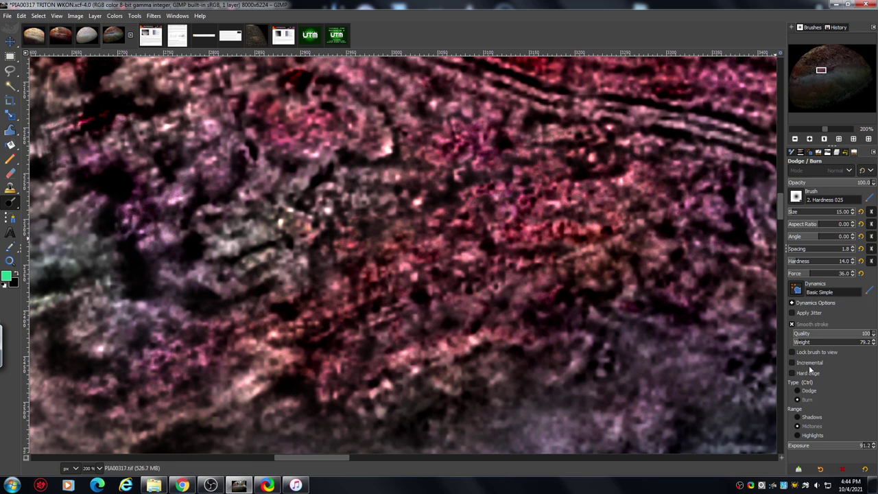
Dodge a highlights streak near the image centre, then zoom out a step.
{"action": "left_click", "coordinate": [797, 391]}
{"action": "left_click", "coordinate": [798, 435]}
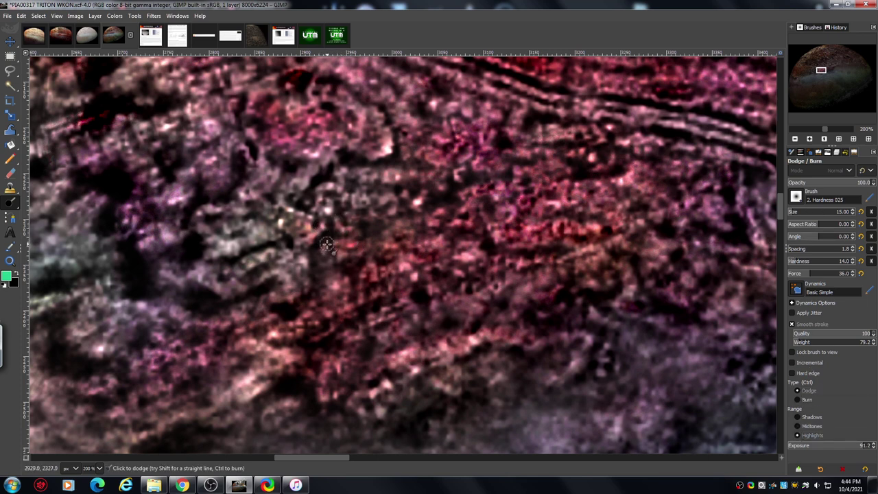
{"action": "mouse_move", "coordinate": [327, 244]}
{"action": "left_mouse_down"}
{"action": "mouse_move", "coordinate": [297, 242]}
{"action": "mouse_move", "coordinate": [334, 193]}
{"action": "mouse_move", "coordinate": [329, 199]}
{"action": "mouse_move", "coordinate": [355, 218]}
{"action": "mouse_move", "coordinate": [342, 212]}
{"action": "mouse_move", "coordinate": [336, 235]}
{"action": "mouse_move", "coordinate": [374, 233]}
{"action": "mouse_move", "coordinate": [335, 239]}
{"action": "mouse_move", "coordinate": [325, 258]}
{"action": "mouse_move", "coordinate": [329, 232]}
{"action": "mouse_move", "coordinate": [313, 266]}
{"action": "mouse_move", "coordinate": [360, 239]}
{"action": "left_mouse_up"}
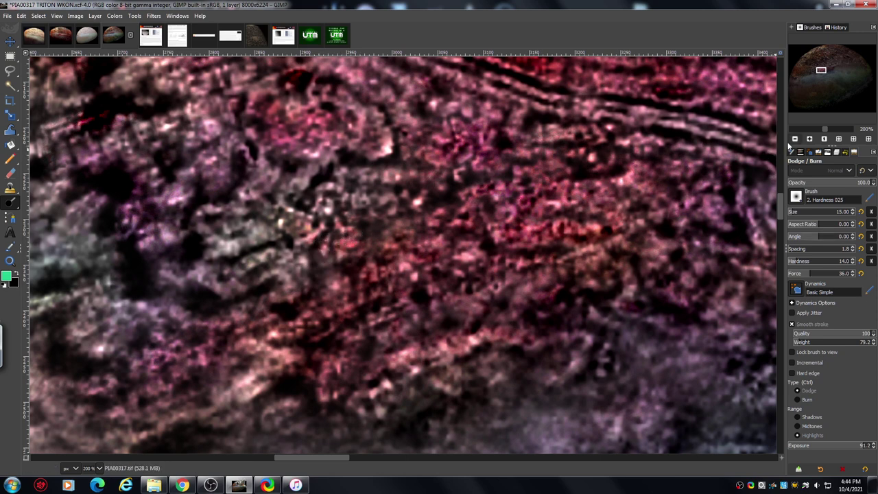
{"action": "left_click", "coordinate": [795, 139]}
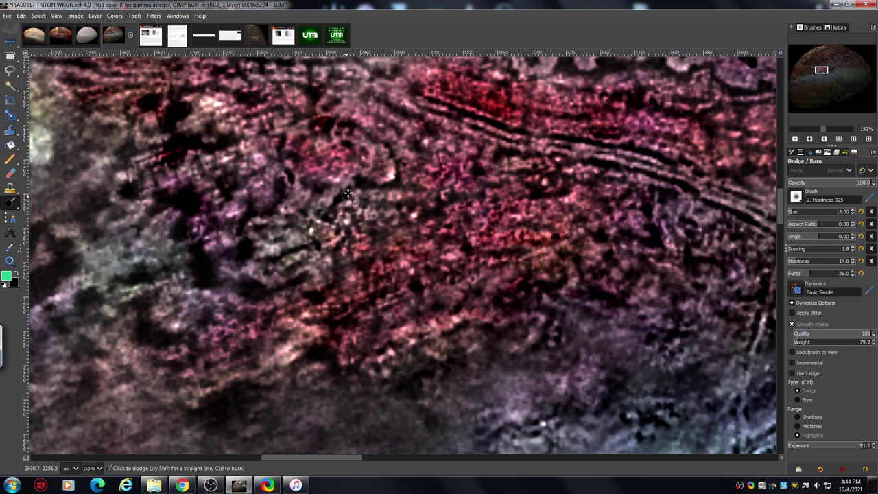
Zoom out to 25% to see the moon's edge and its lower surface.
{"action": "left_click", "coordinate": [795, 139]}
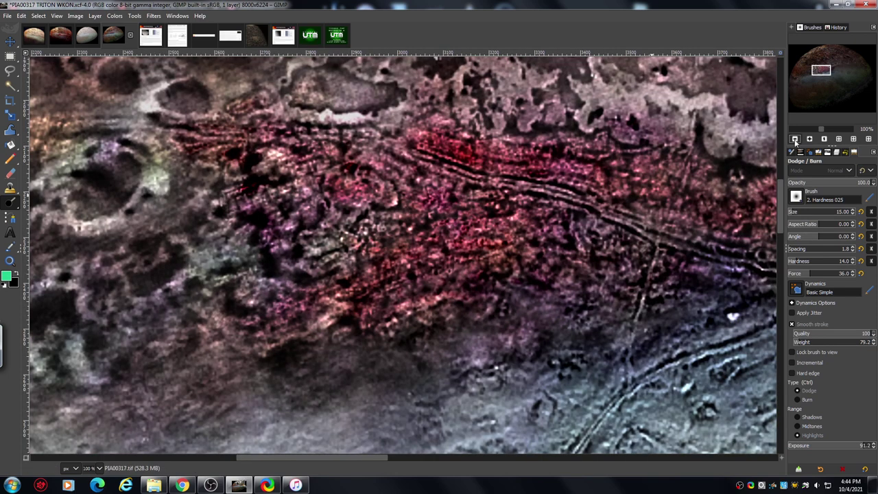
{"action": "left_click", "coordinate": [795, 139]}
{"action": "left_click", "coordinate": [795, 139]}
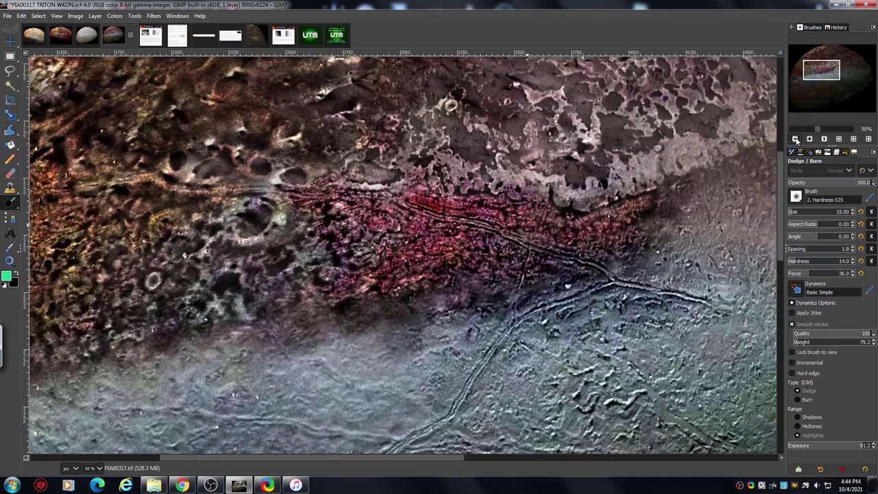
{"action": "left_click", "coordinate": [795, 139]}
{"action": "left_click", "coordinate": [795, 138]}
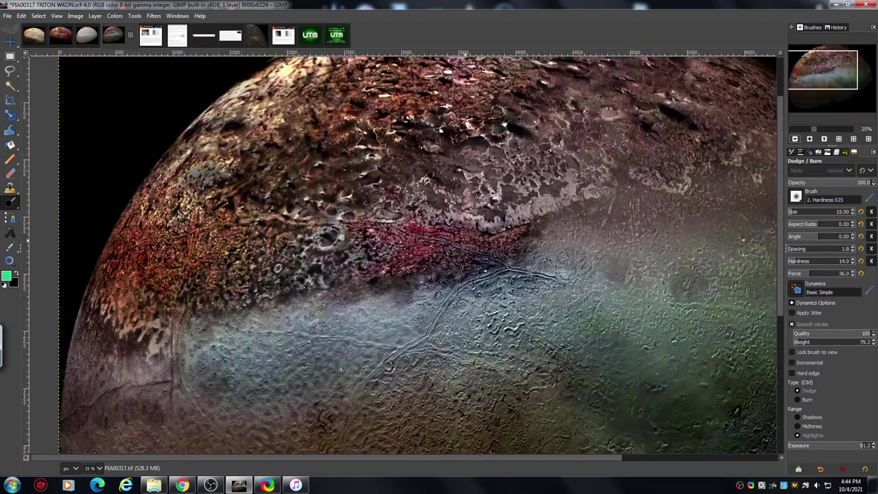
{"action": "left_click_drag", "start_coordinate": [823, 78], "coordinate": [822, 98]}
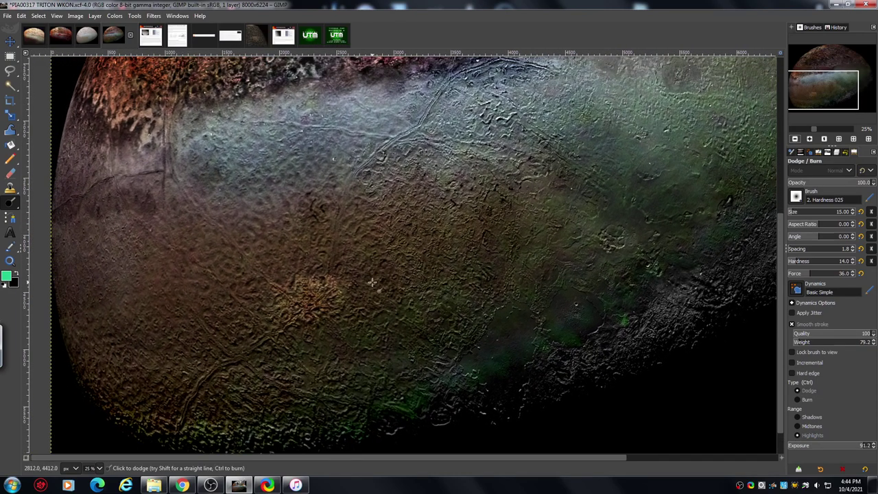
Zoom to 100% on the star-shaped ridge, then bring up the PIA01537 Triton Faults reference.
{"action": "left_click_drag", "start_coordinate": [814, 128], "coordinate": [820, 129]}
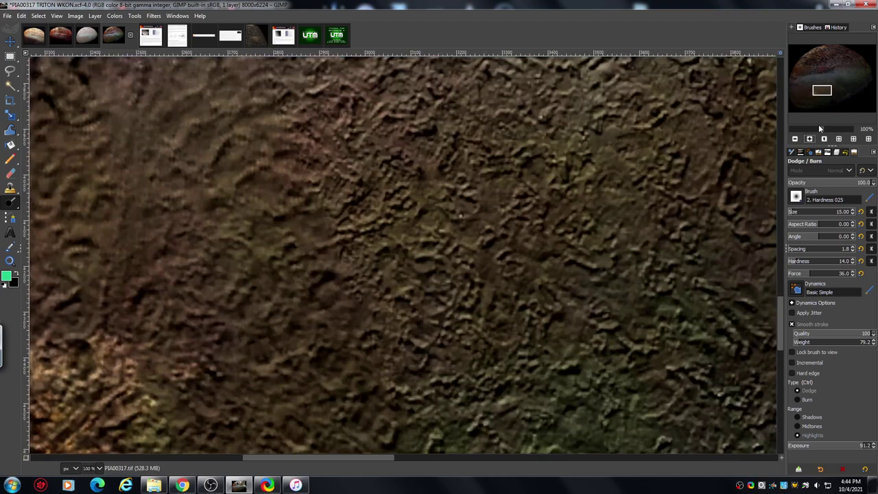
{"action": "left_click_drag", "start_coordinate": [822, 90], "coordinate": [813, 94]}
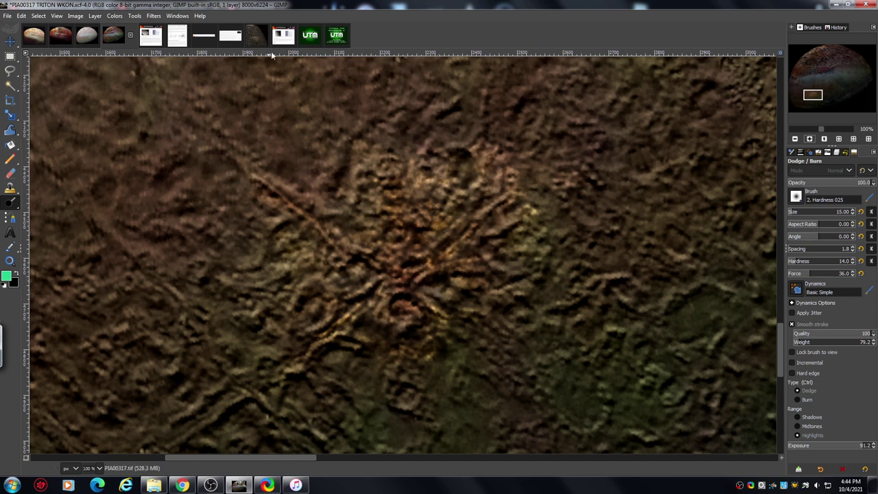
{"action": "left_click", "coordinate": [284, 37]}
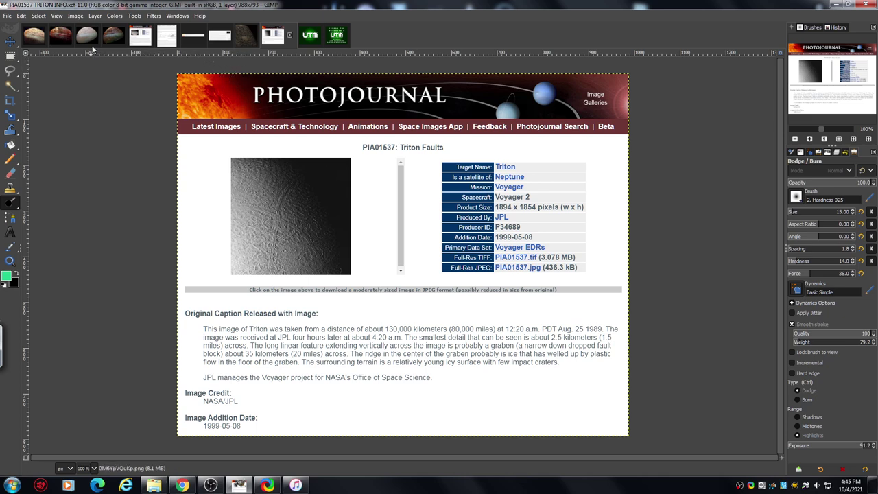
Return to the Triton WKON image at 25% zoom, panned up to the moon's top limb.
{"action": "left_click", "coordinate": [114, 35]}
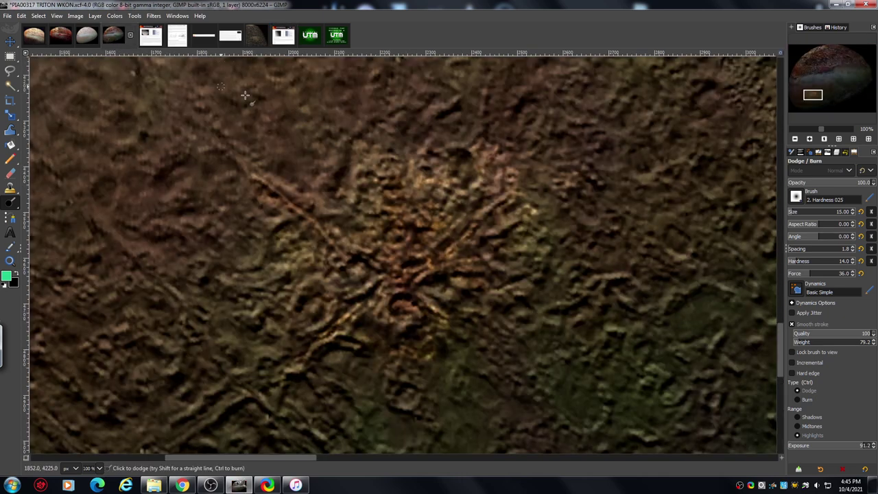
{"action": "left_click", "coordinate": [795, 139]}
{"action": "left_click", "coordinate": [795, 139]}
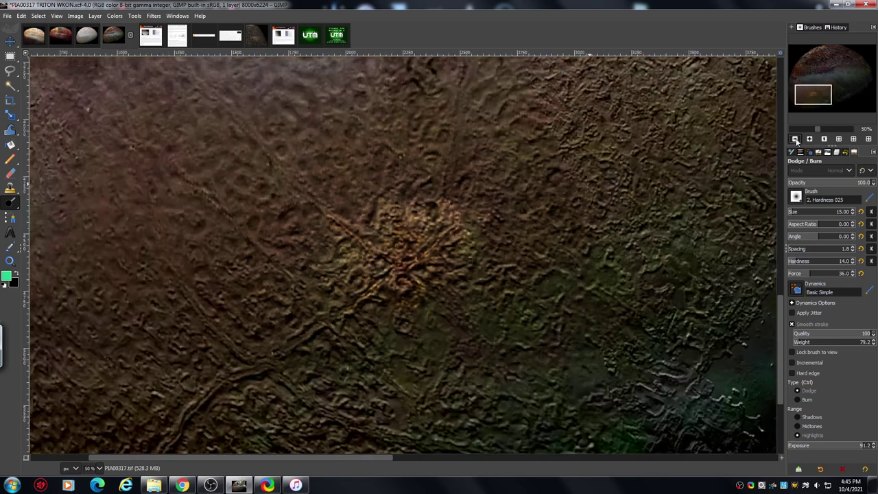
{"action": "left_click", "coordinate": [796, 139]}
{"action": "left_click_drag", "start_coordinate": [827, 94], "coordinate": [833, 65]}
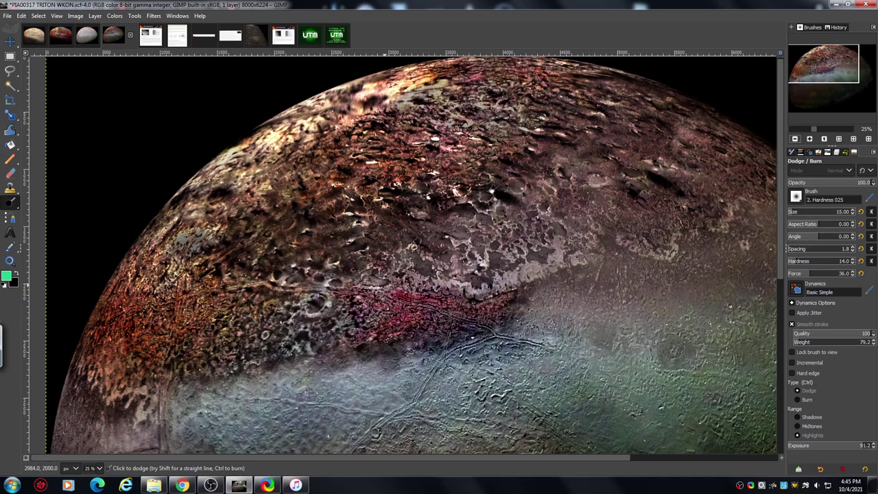
Undo the last retouch and zoom to 67% on the cratered upper terrain.
{"action": "key", "text": "ctrl+z"}
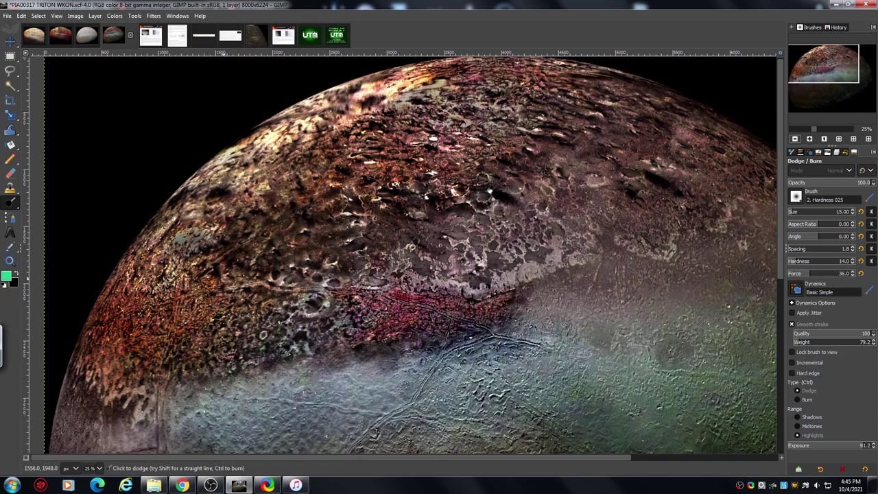
{"action": "left_click", "coordinate": [810, 139]}
{"action": "left_click", "coordinate": [810, 139]}
{"action": "left_click", "coordinate": [809, 140]}
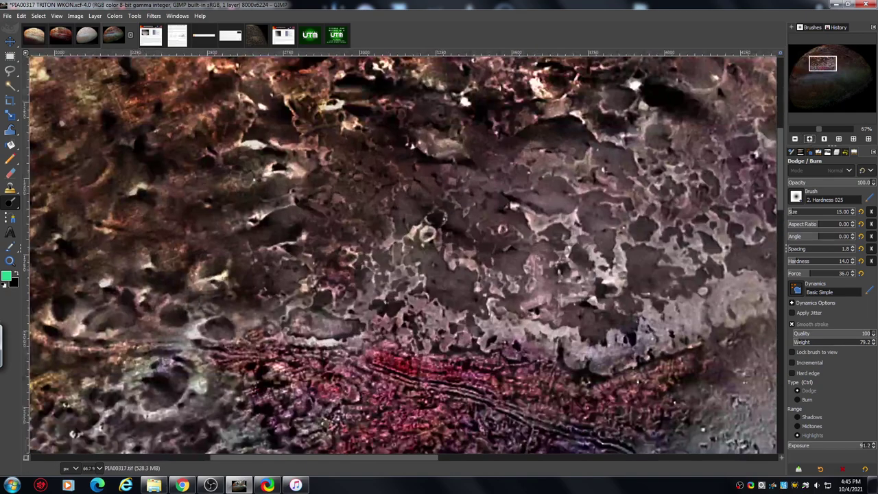
{"action": "left_click_drag", "start_coordinate": [822, 65], "coordinate": [804, 65]}
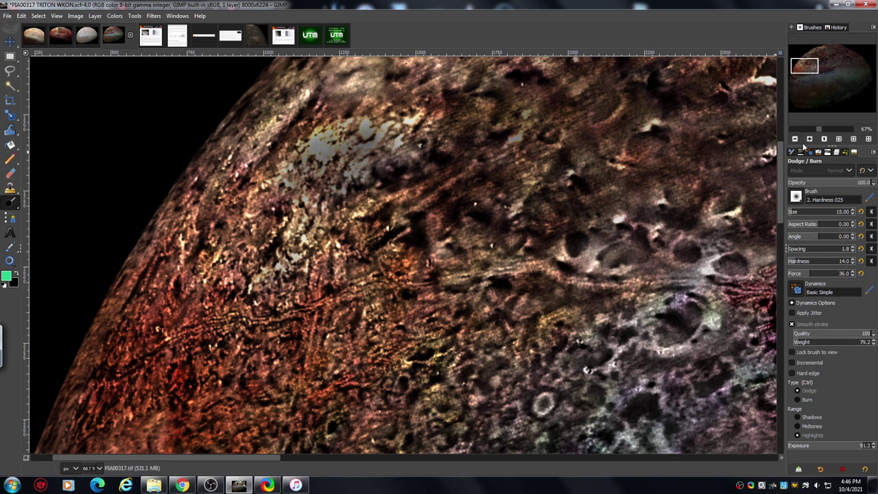
Zoom out to 33%, pan over the moon's right side, then show the Photojournal reference.
{"action": "left_click", "coordinate": [796, 139]}
{"action": "left_click", "coordinate": [796, 138]}
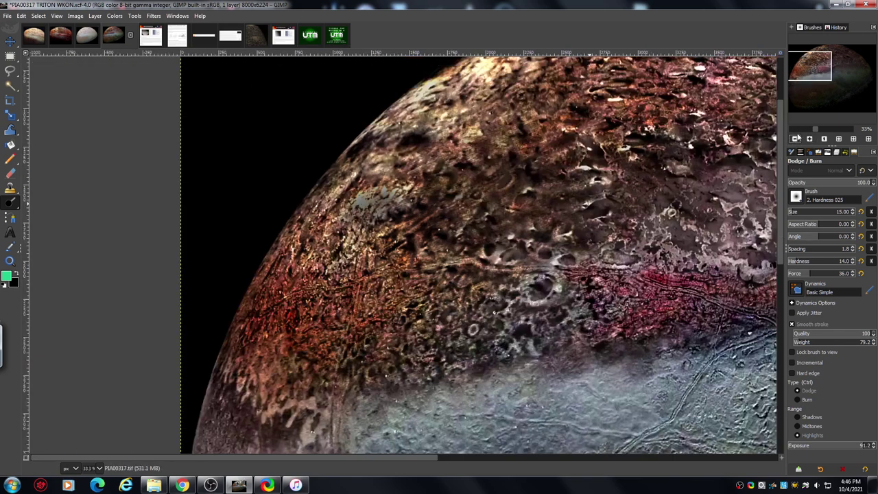
{"action": "left_click_drag", "start_coordinate": [810, 66], "coordinate": [822, 62]}
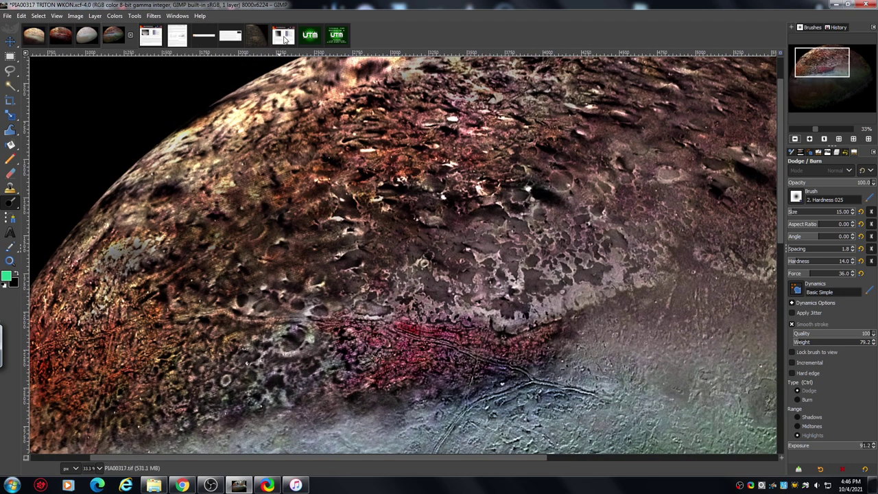
{"action": "left_click", "coordinate": [284, 38]}
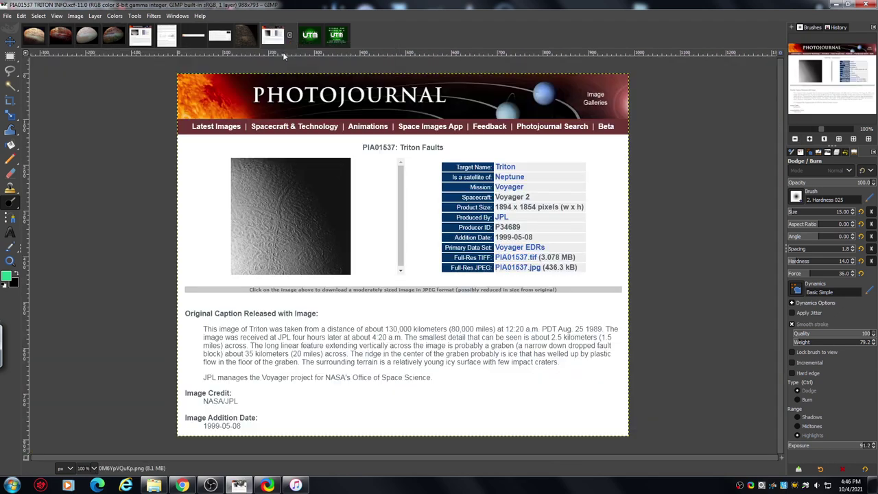
Check TRITON WKON RGB NEW at 67% and 100%, then show the ytouttromessage FLAT.xcf end card.
{"action": "left_click", "coordinate": [247, 39]}
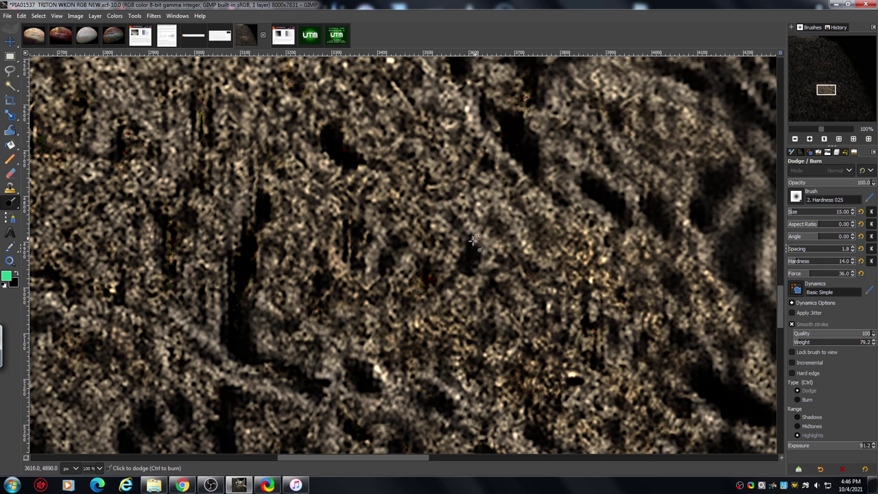
{"action": "left_click", "coordinate": [794, 140]}
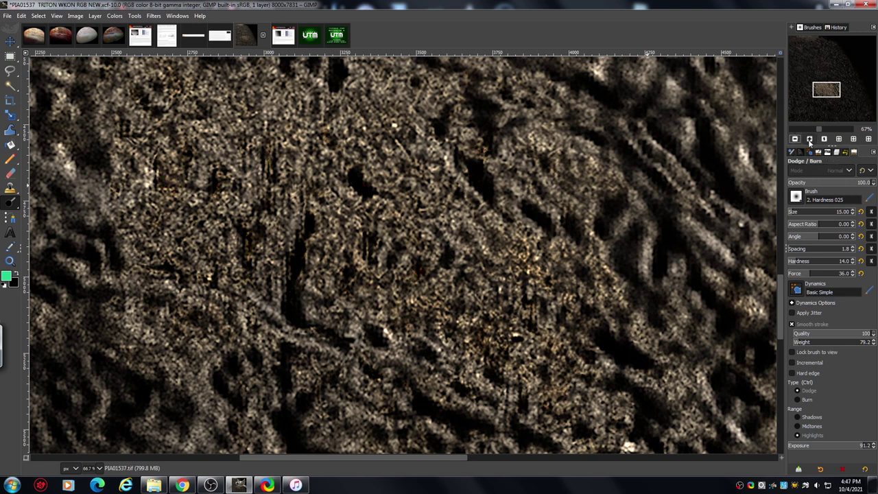
{"action": "left_click", "coordinate": [810, 139]}
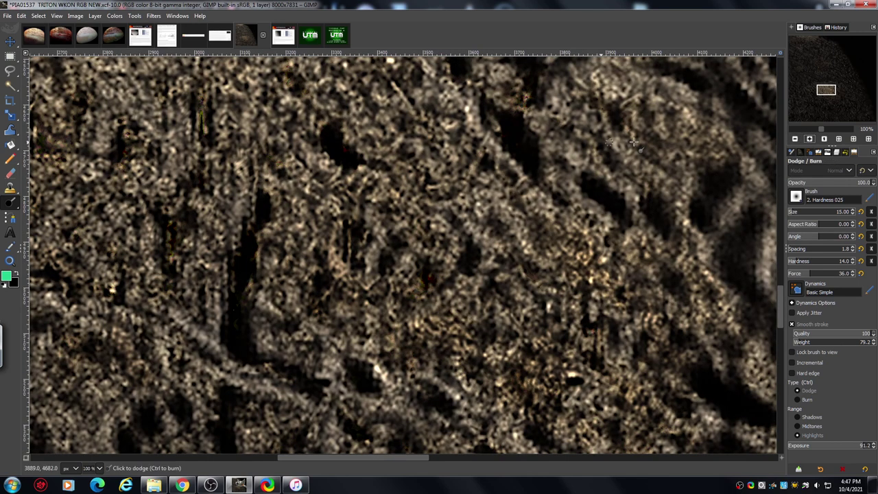
{"action": "left_click", "coordinate": [337, 36]}
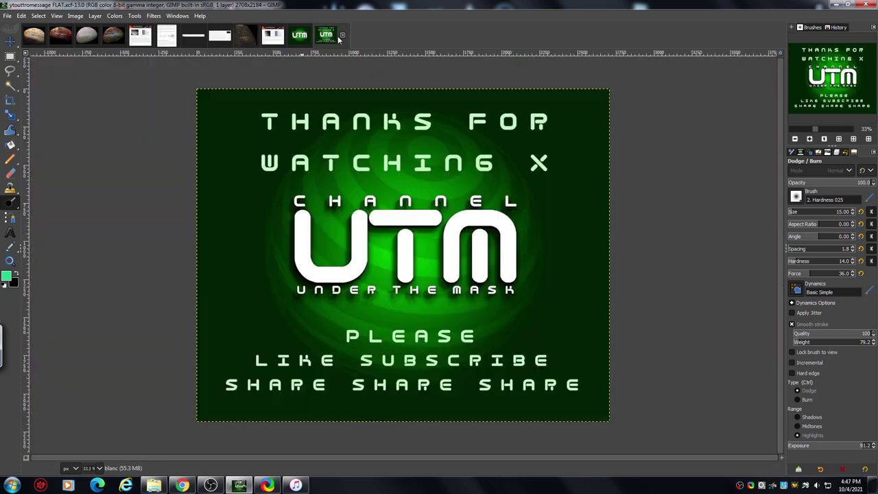